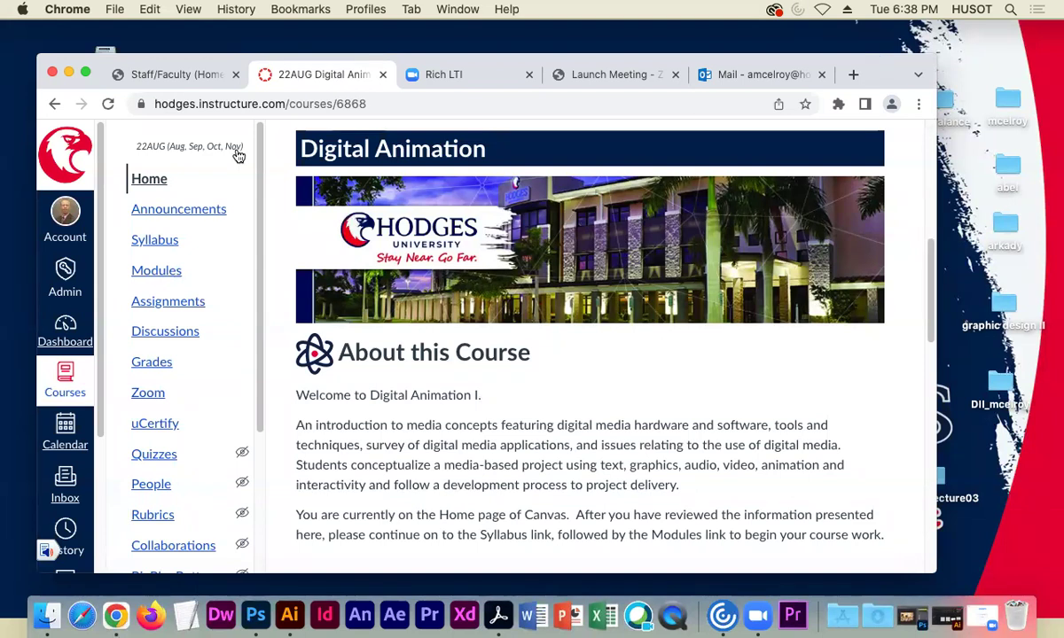
Open the Week 03 Lecture Files announcement of the Digital Animation course, and minimize the browser window after viewing it.
click(203, 220)
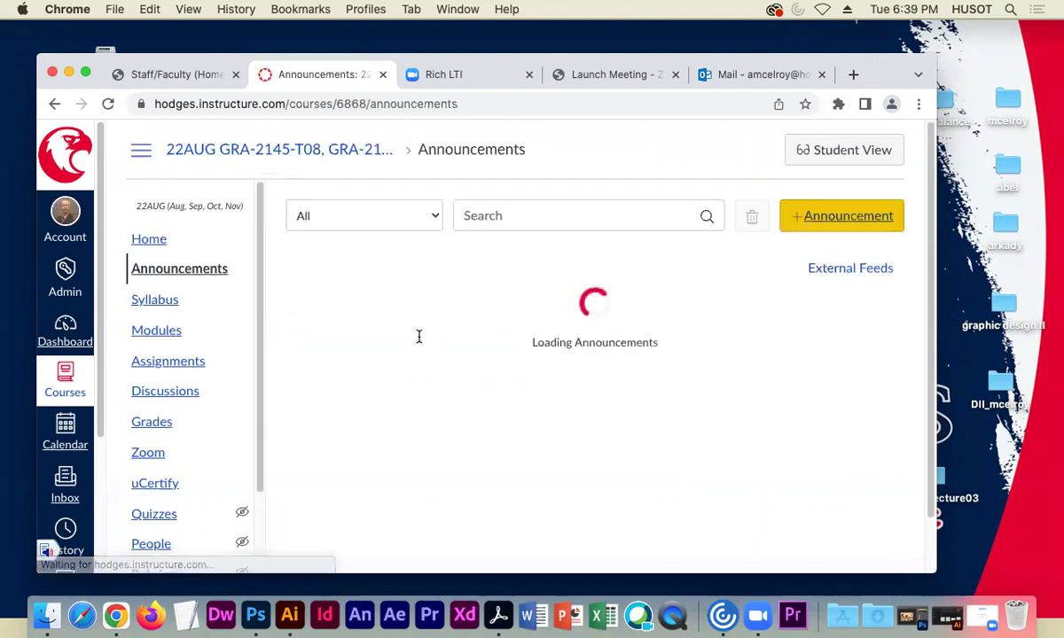
click(540, 329)
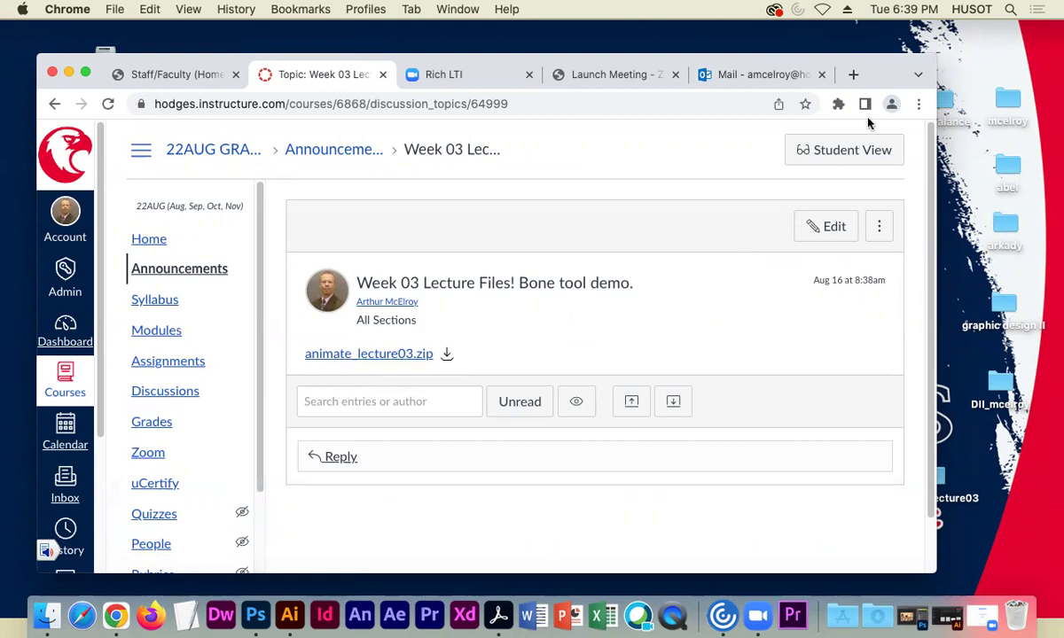
drag(882, 79, 880, 69)
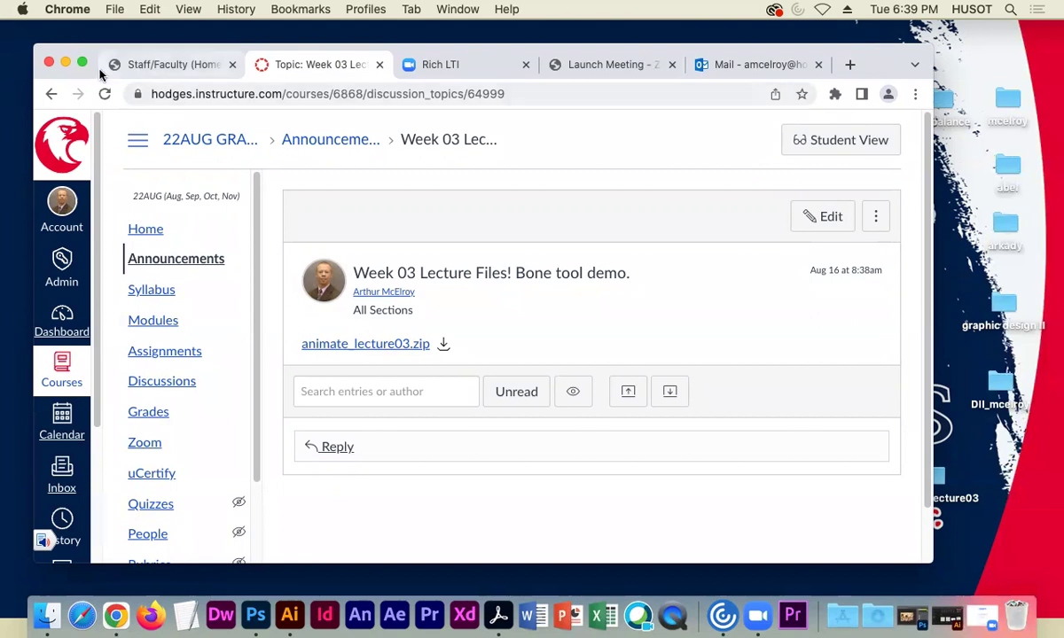
click(69, 64)
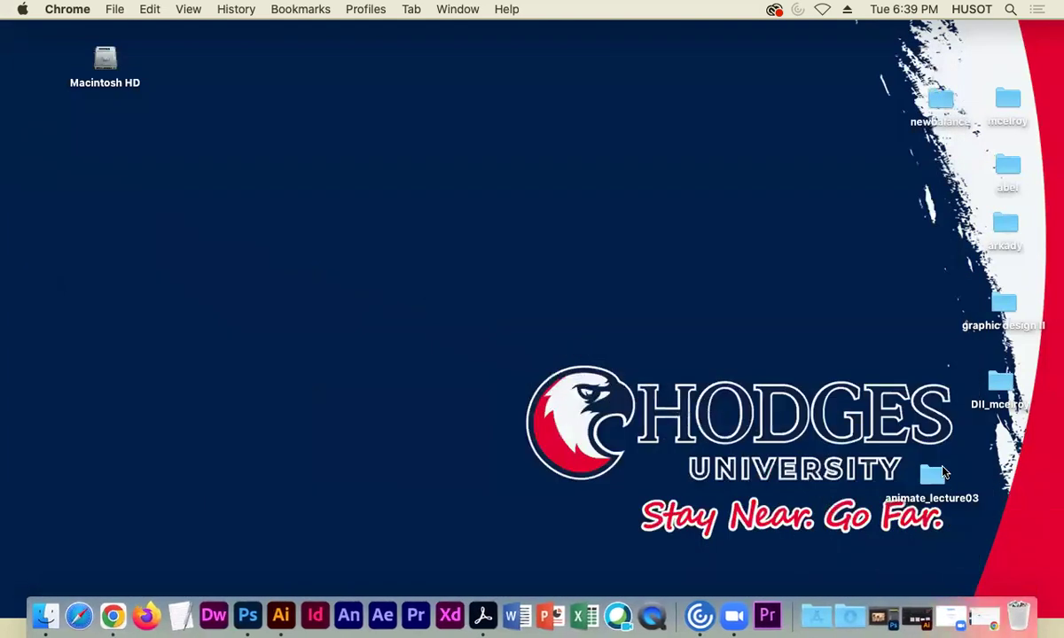
Open the animate_lecture03 folder on the desktop to review its Illustrator files, and close the folder window.
double_click(935, 477)
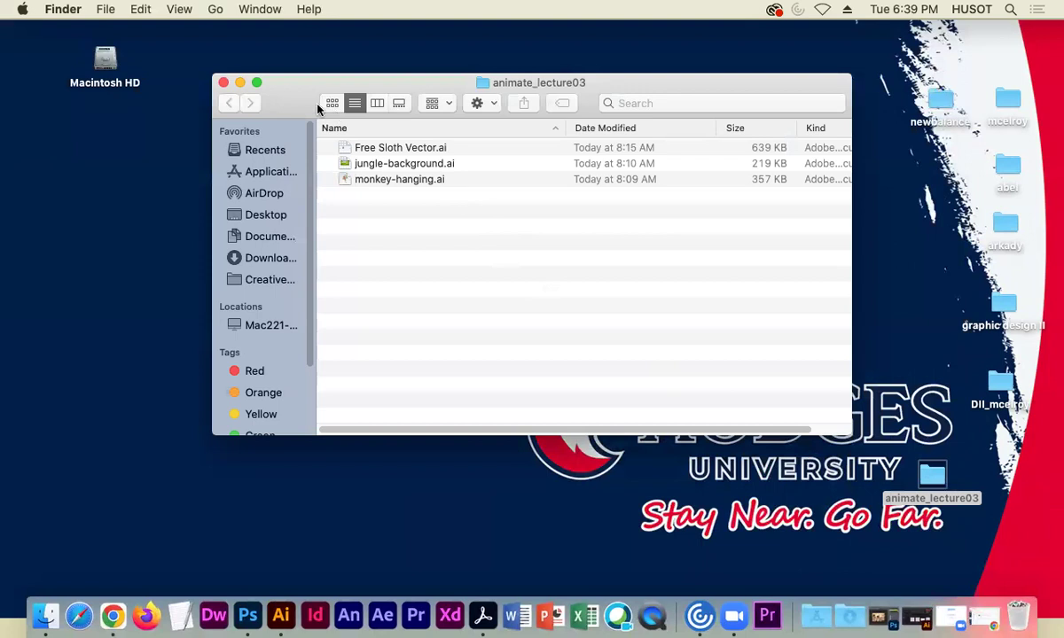
drag(311, 105, 364, 195)
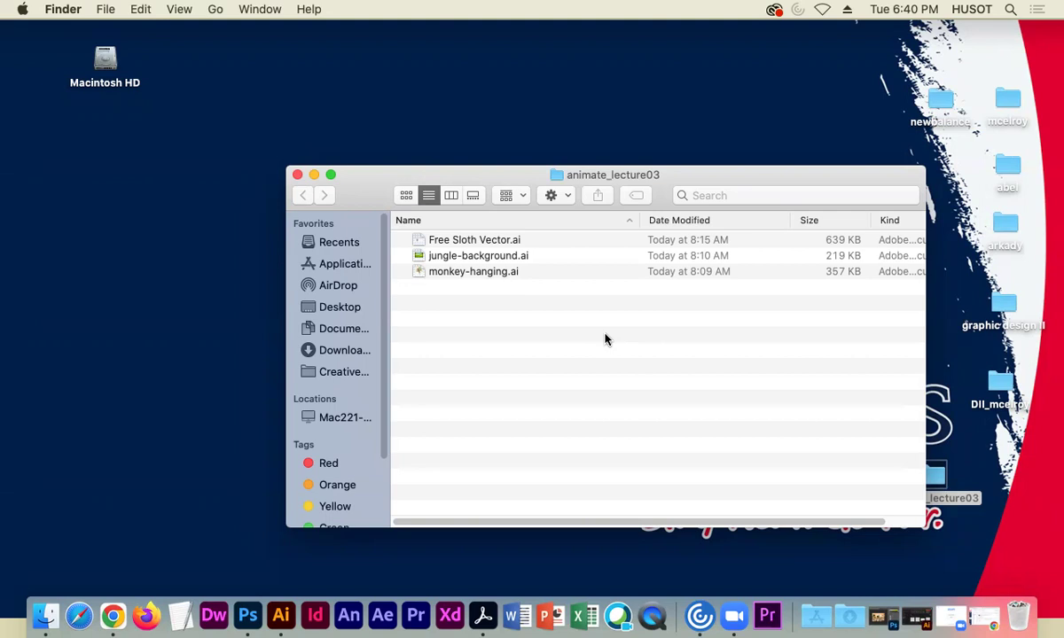
drag(349, 195, 333, 99)
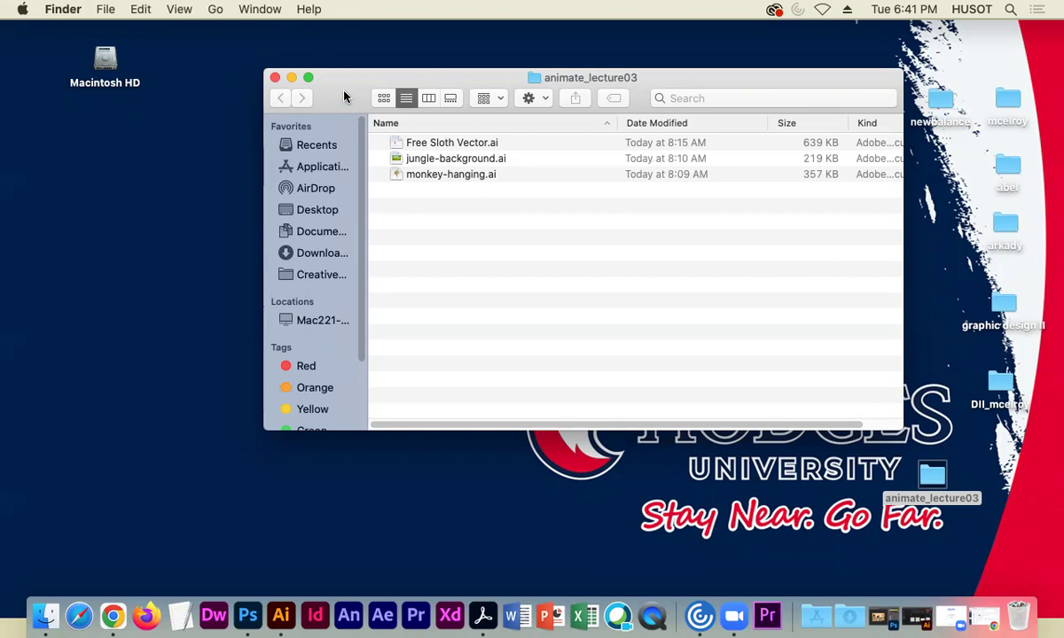
click(274, 78)
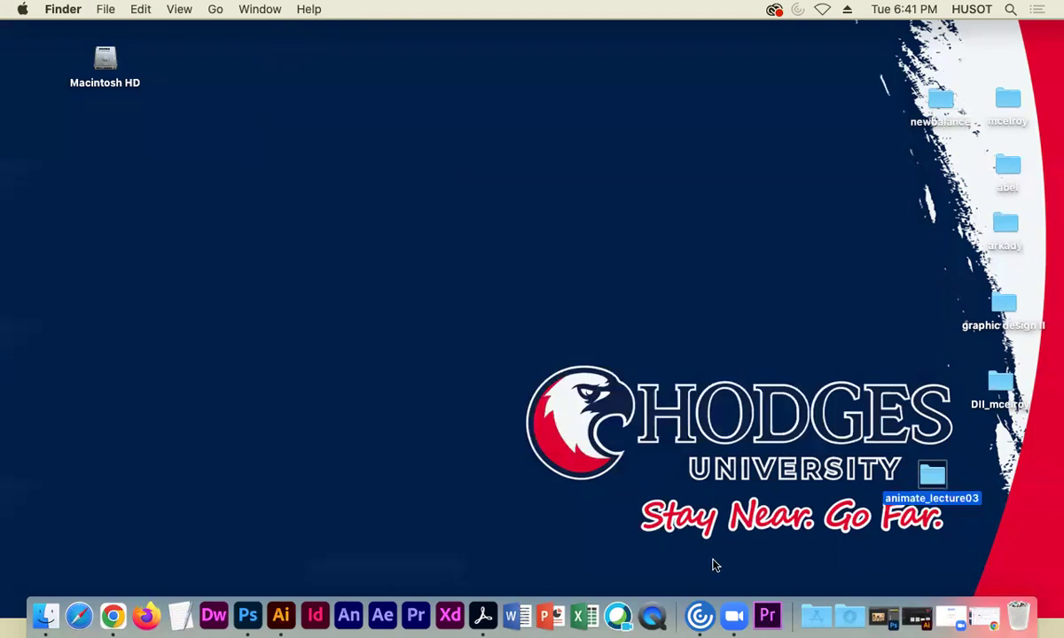
double_click(933, 479)
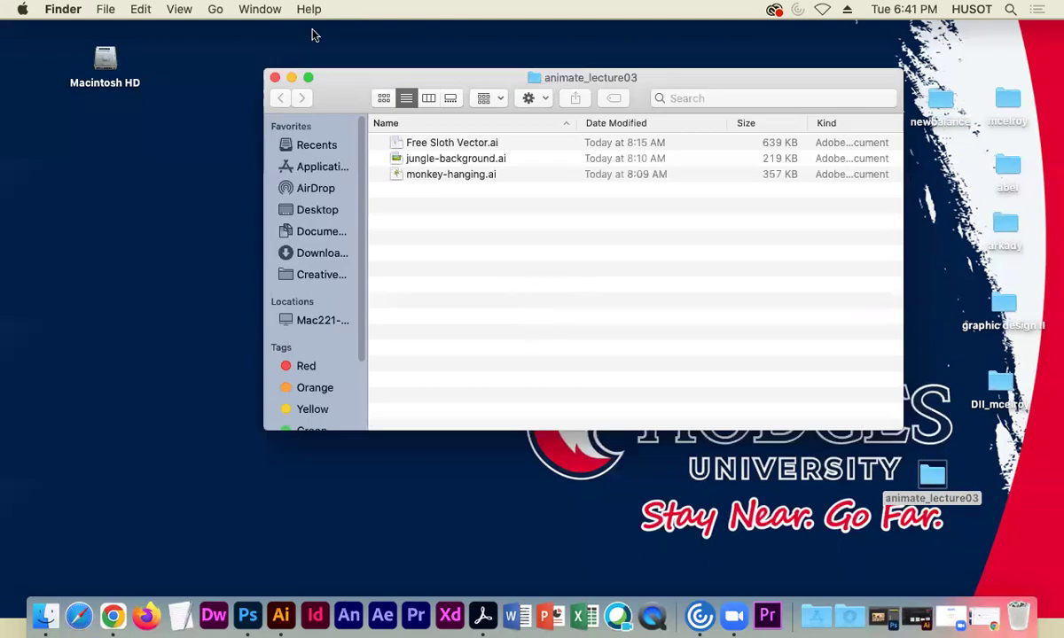
click(275, 77)
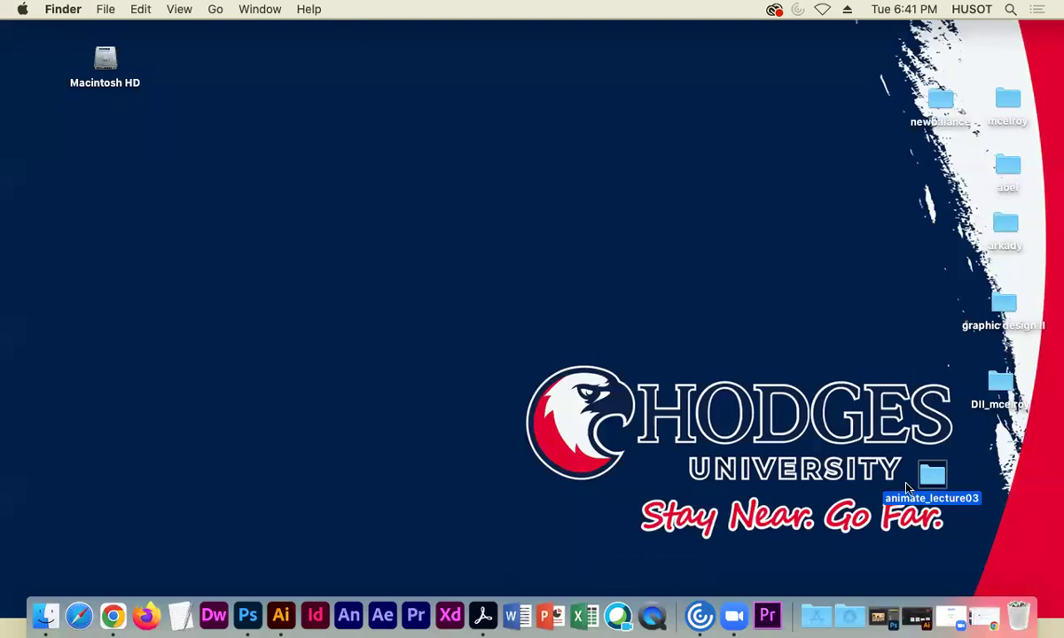
double_click(931, 478)
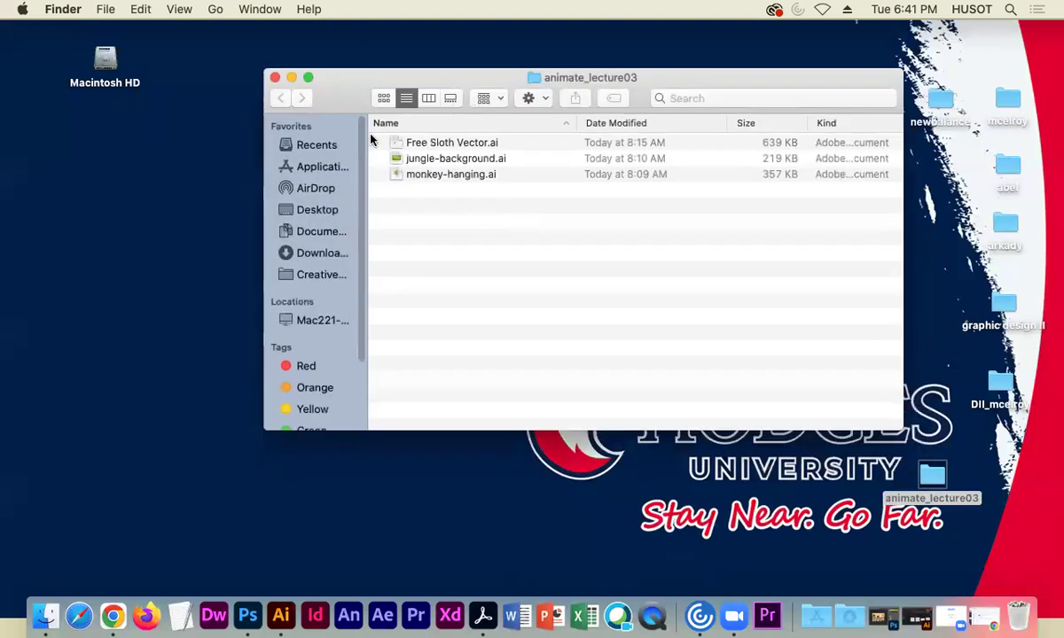
click(257, 73)
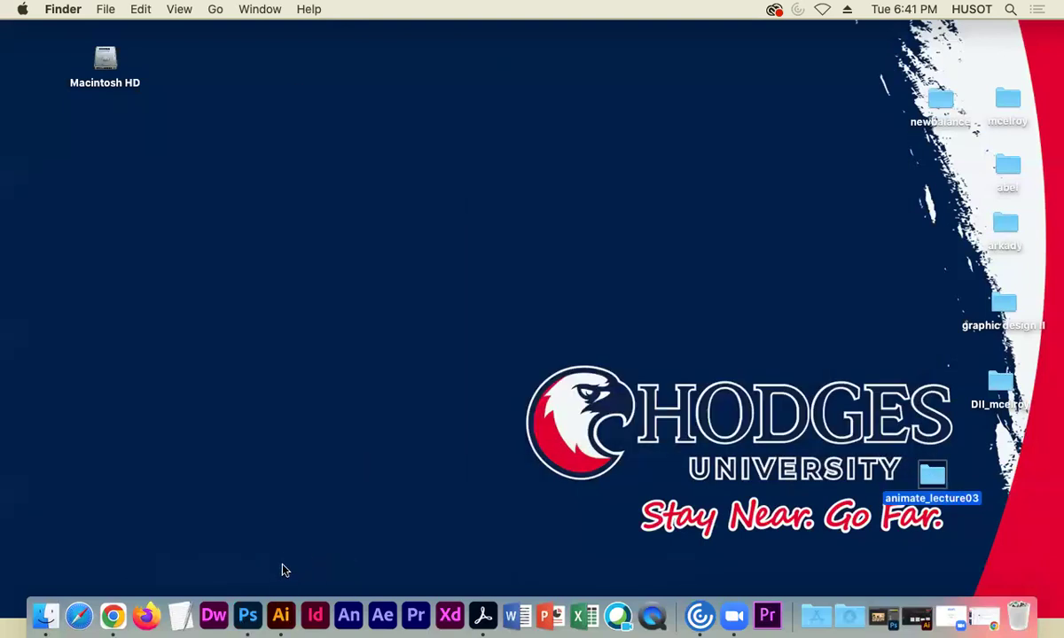
Switch to Adobe Animate and create a new HD character animation document, 1280 x 720 at 30 fps, with ActionScript 3.0.
click(348, 614)
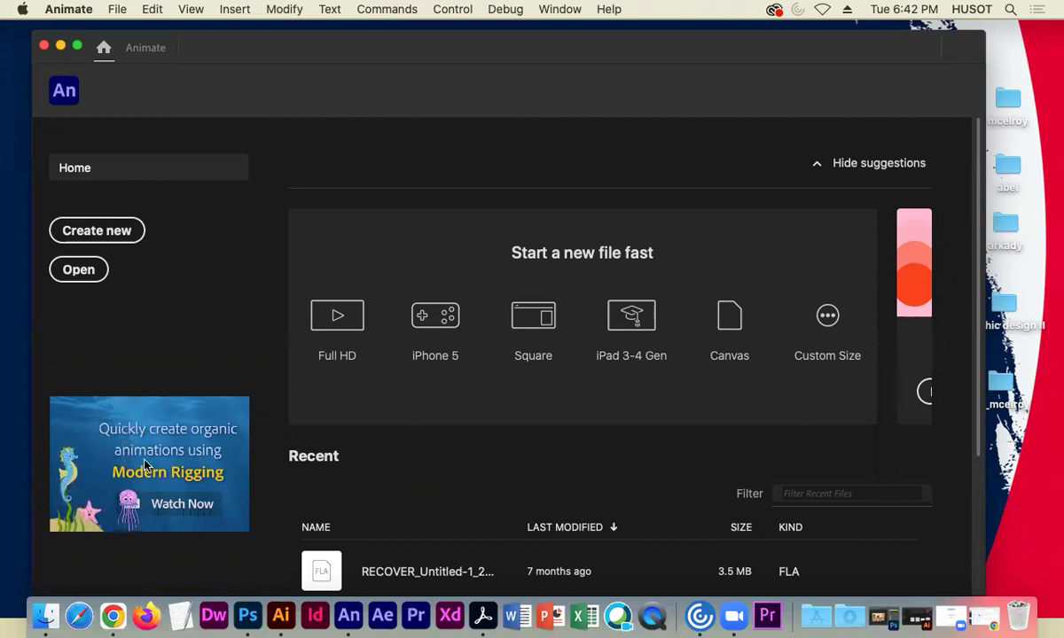
click(104, 232)
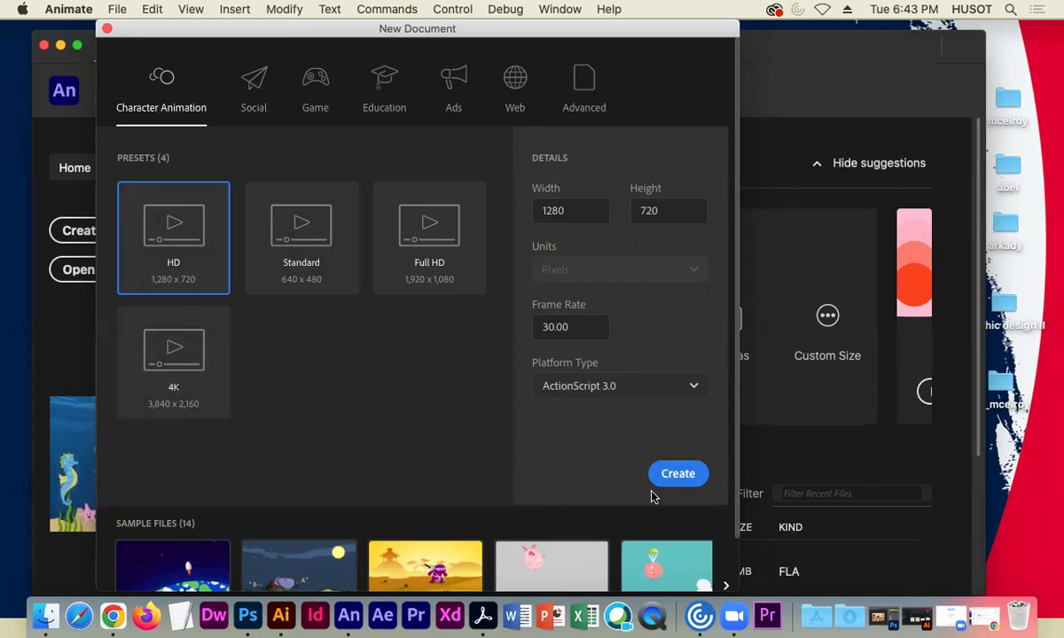
click(688, 476)
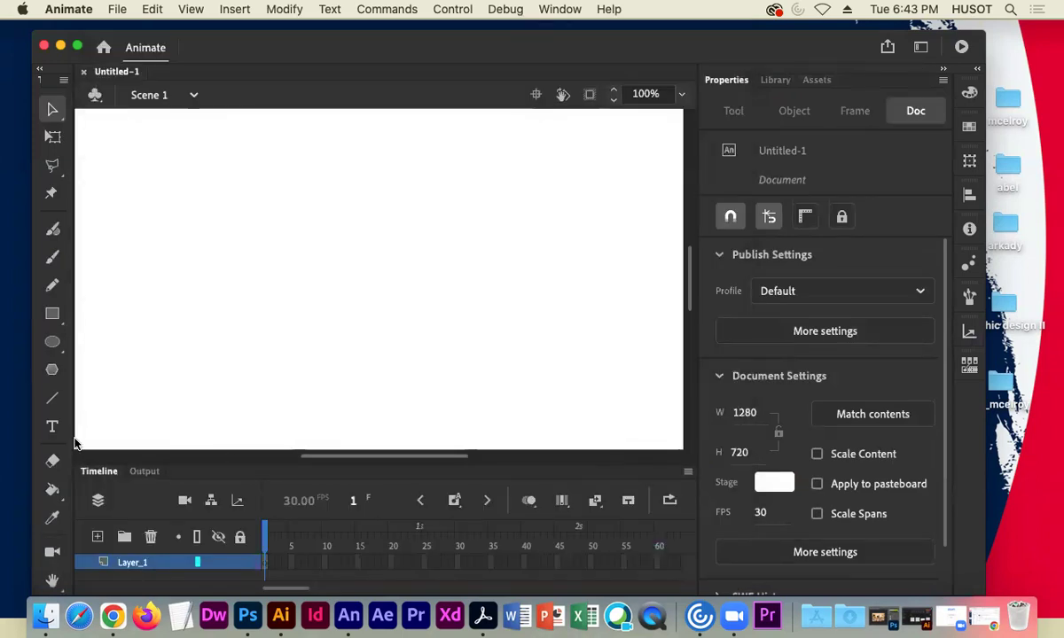
Reposition and resize the application window to fit the screen, and zoom the stage out to 50%.
drag(236, 46, 224, 31)
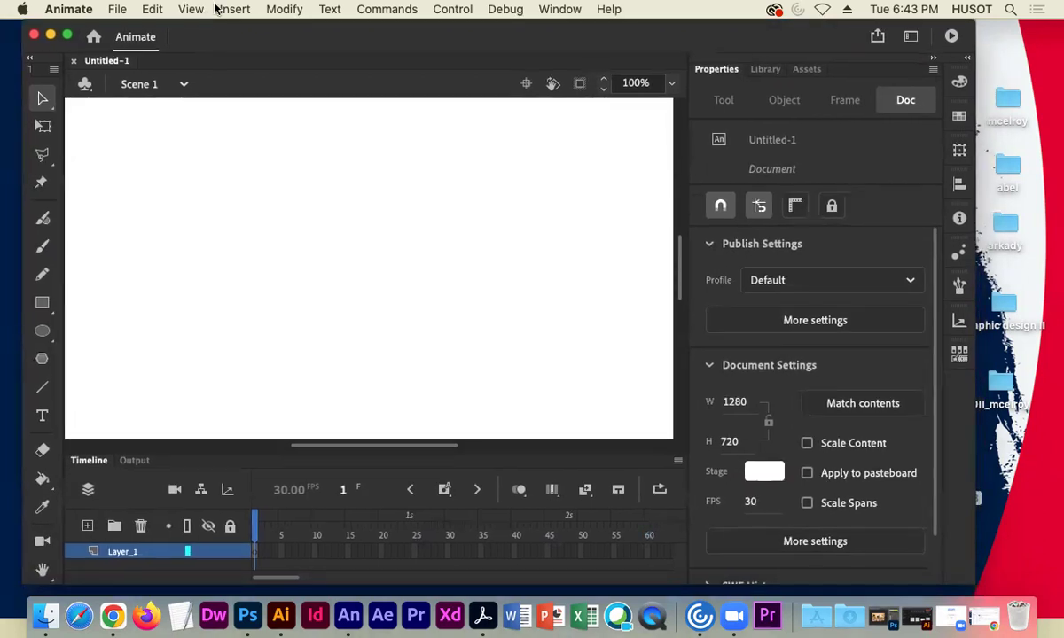
drag(969, 577, 907, 582)
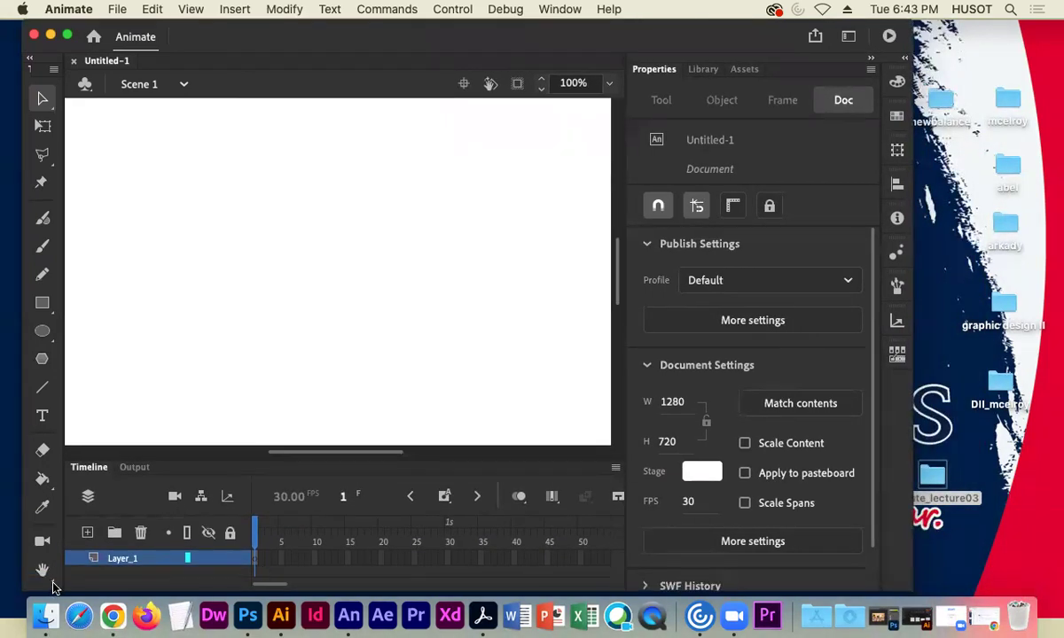
scroll(310, 390, down, 3)
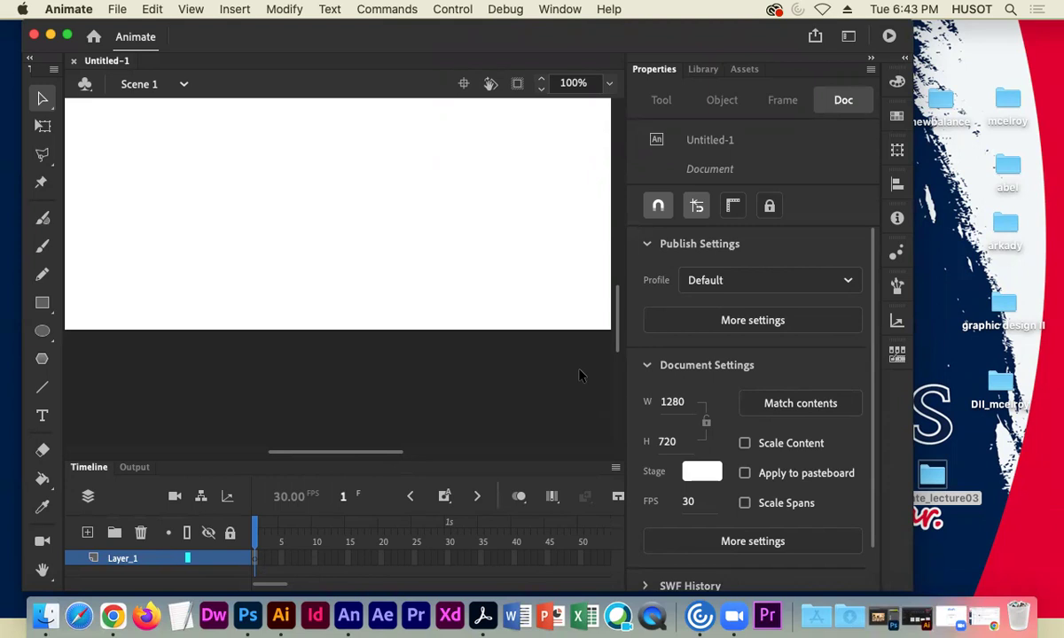
key(super+minus)
scroll(213, 368, down, 2)
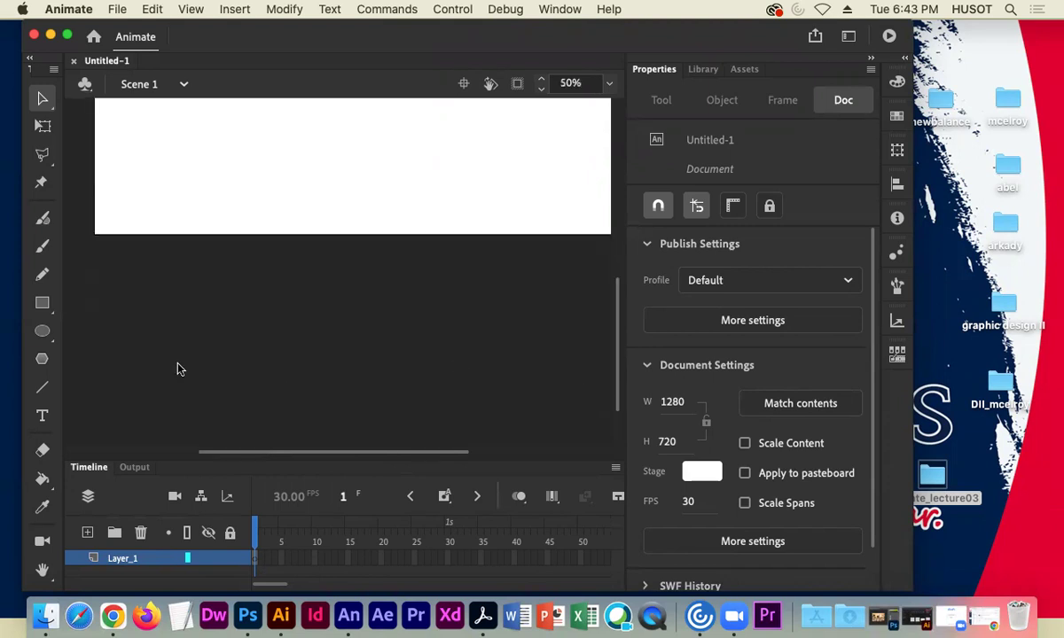
scroll(175, 361, up, 3)
scroll(175, 361, up, 2)
scroll(175, 361, down, 1)
scroll(176, 361, up, 2)
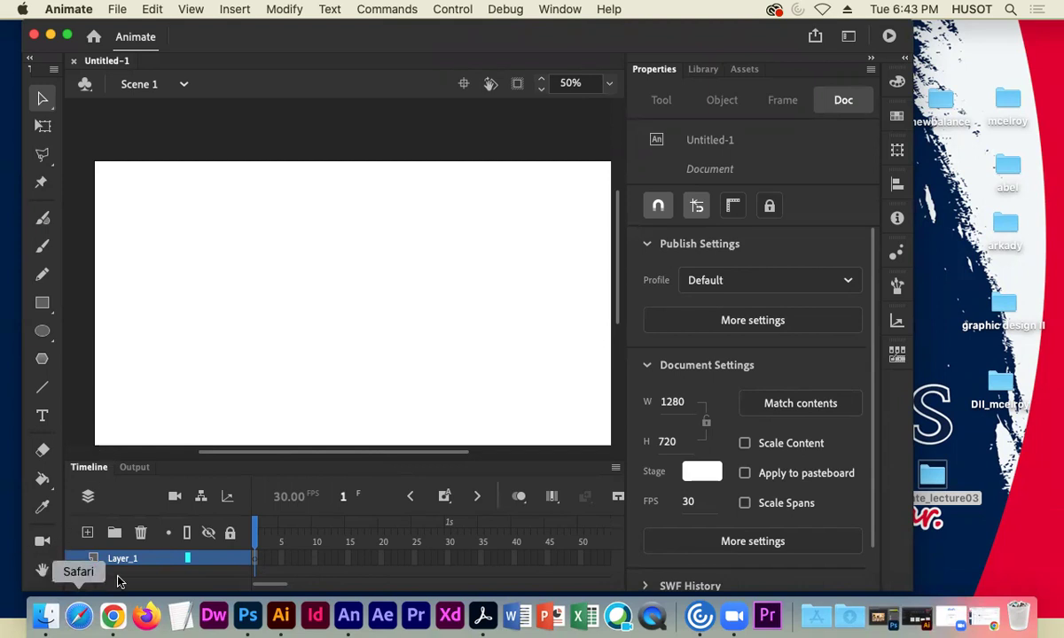
drag(117, 591, 117, 547)
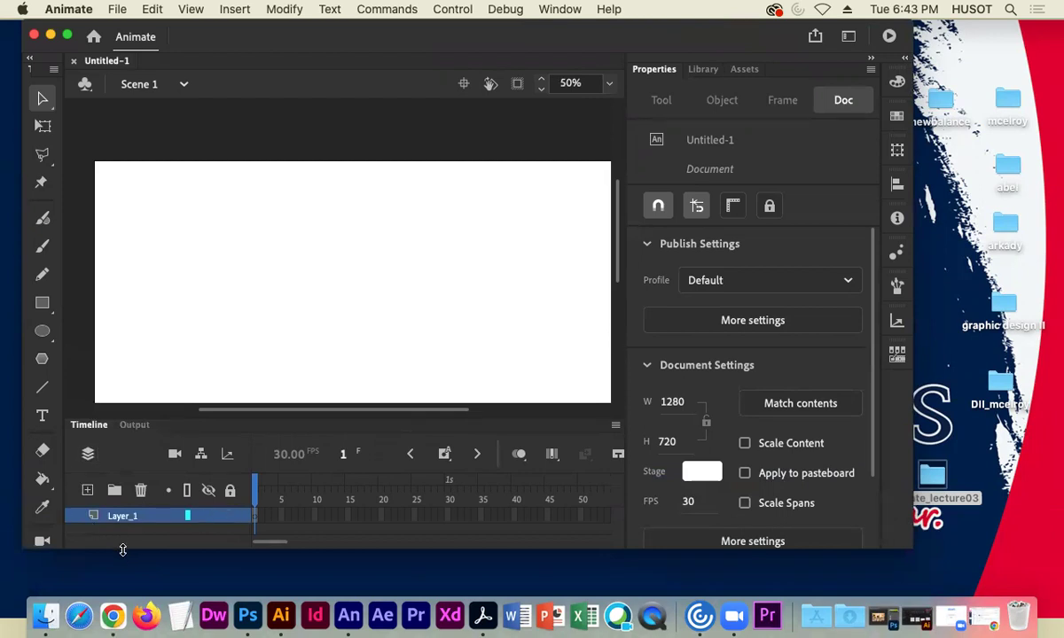
drag(122, 550, 130, 606)
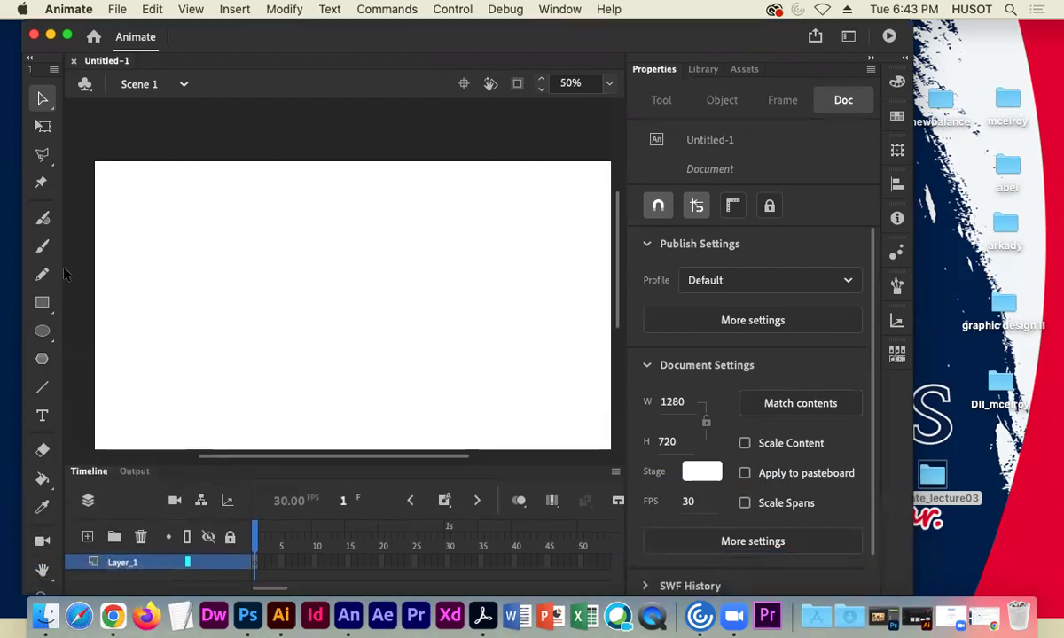
Undock the Tools panel as an enlarged floating panel over the stage, and widen the application window.
click(53, 69)
click(230, 136)
click(30, 60)
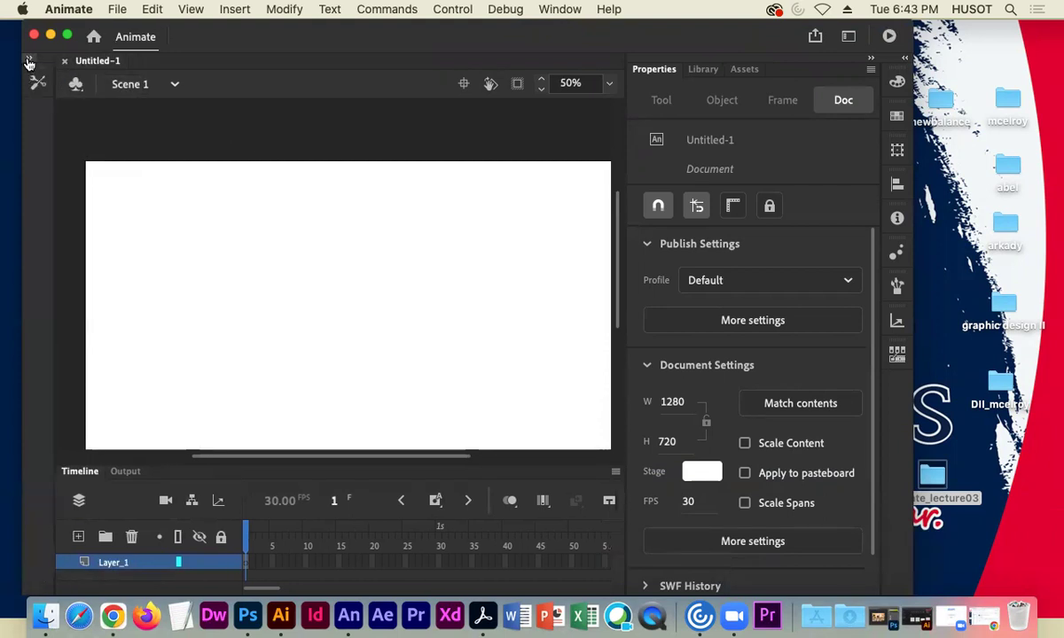
click(28, 61)
drag(43, 64, 135, 39)
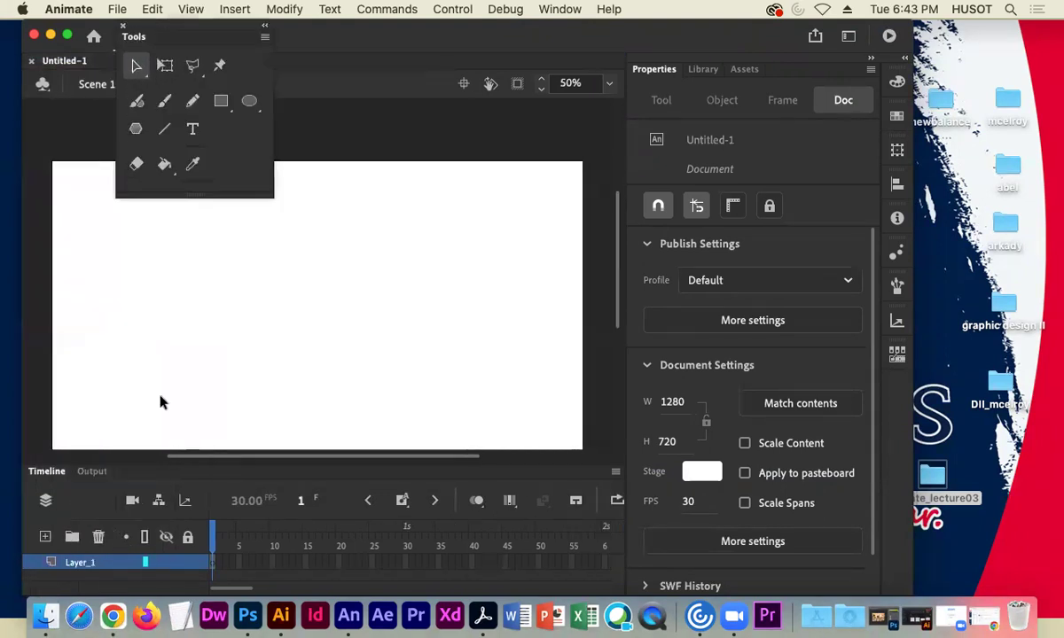
drag(195, 195, 206, 329)
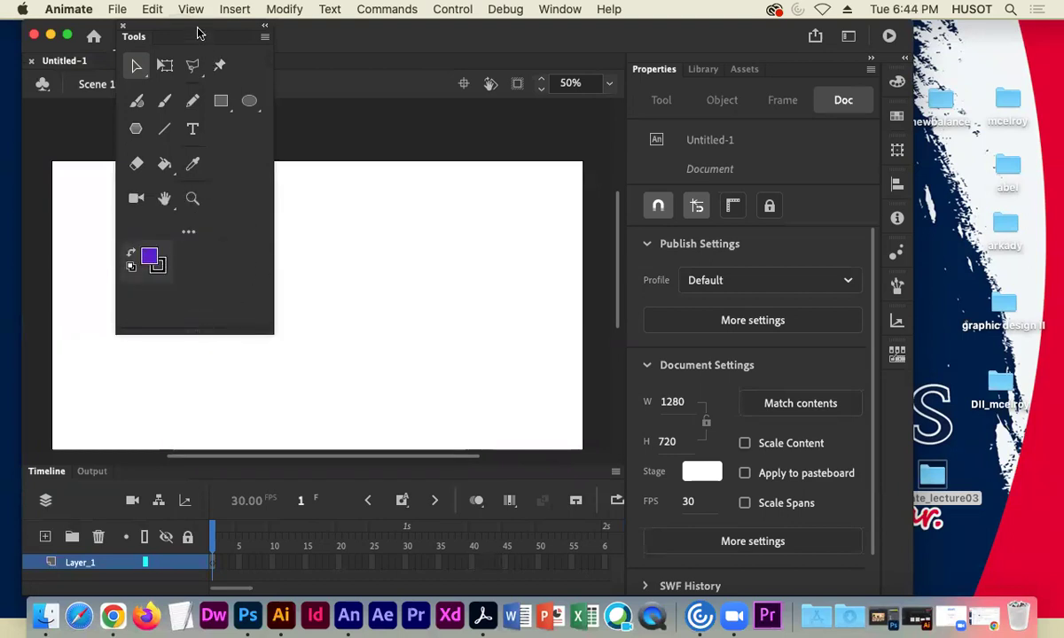
drag(198, 32, 139, 111)
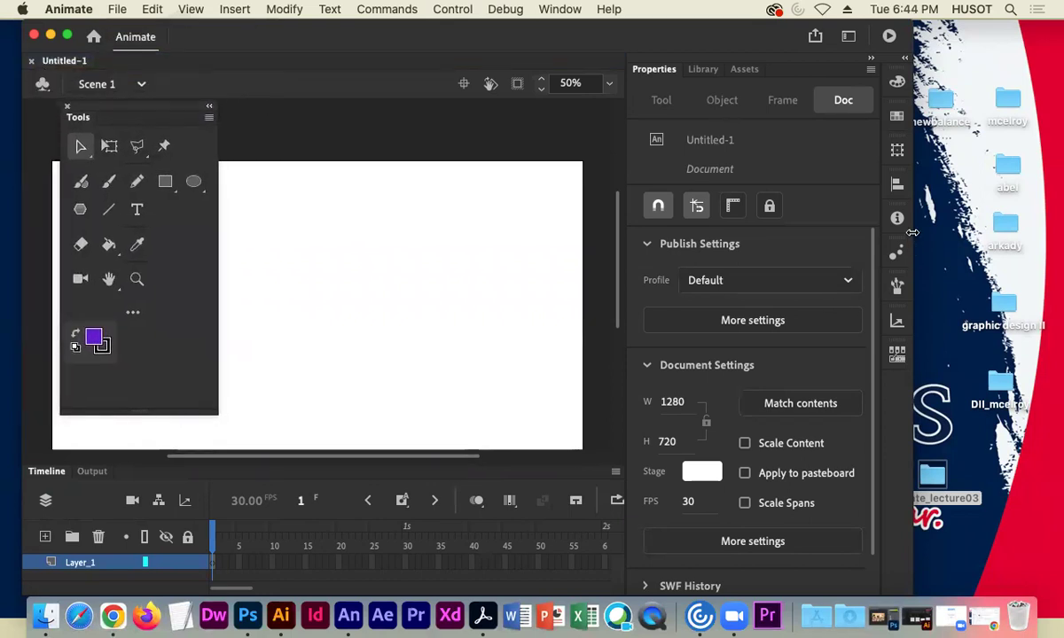
drag(962, 228, 1035, 229)
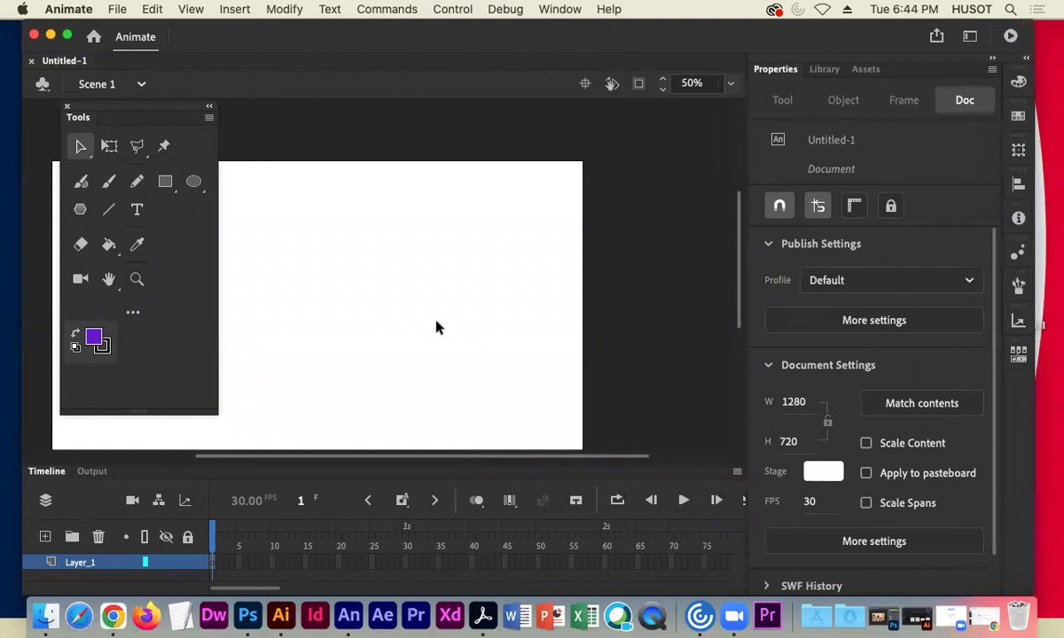
Add the Bone tool to the Tools panel from the extra tools palette, and close the palette.
click(133, 313)
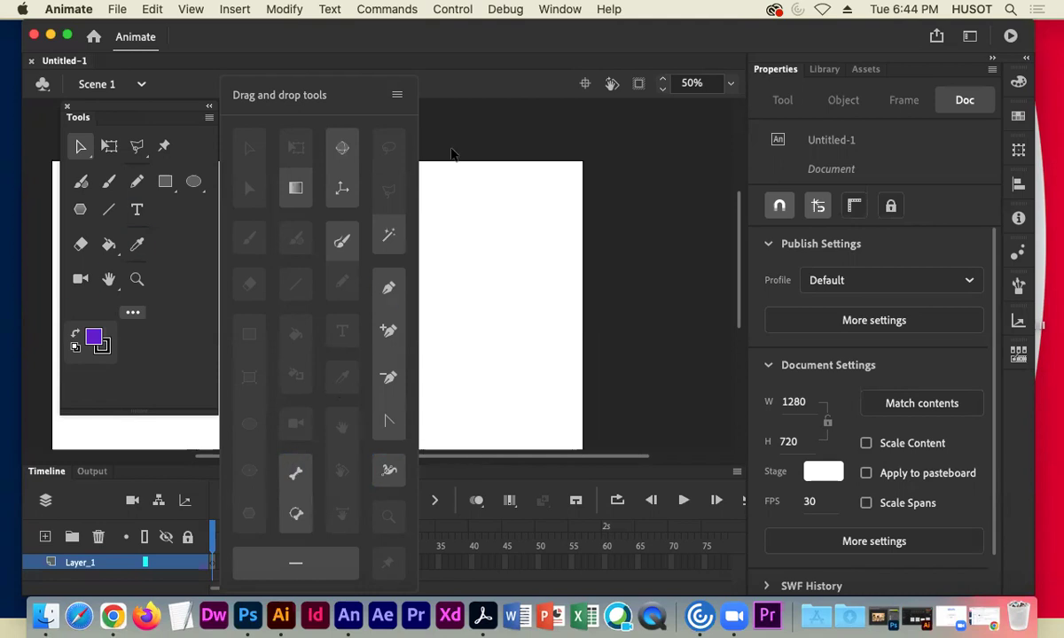
drag(294, 482, 165, 280)
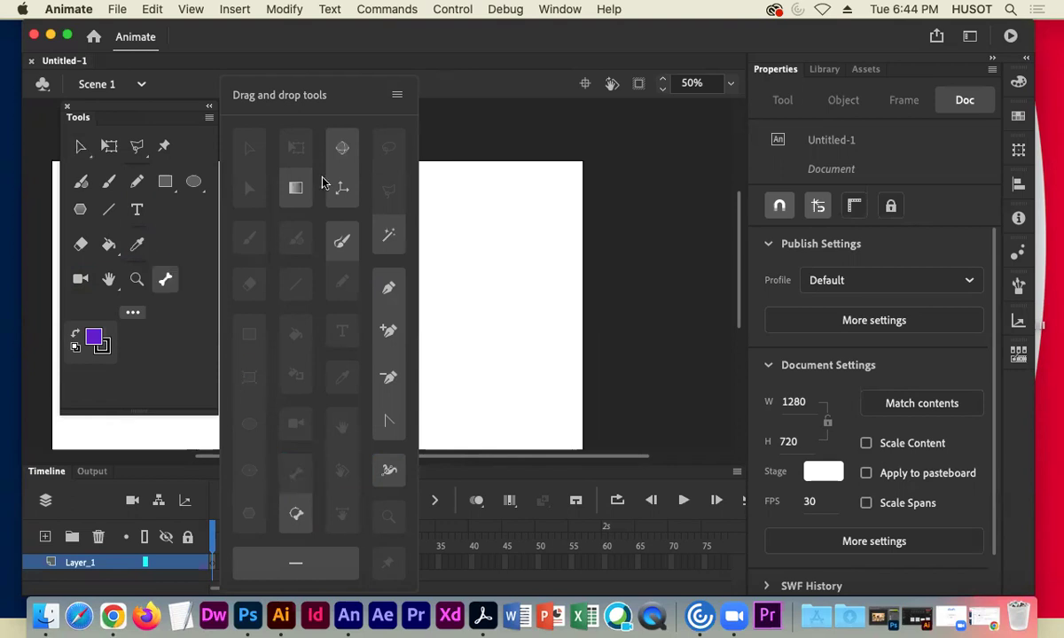
click(396, 94)
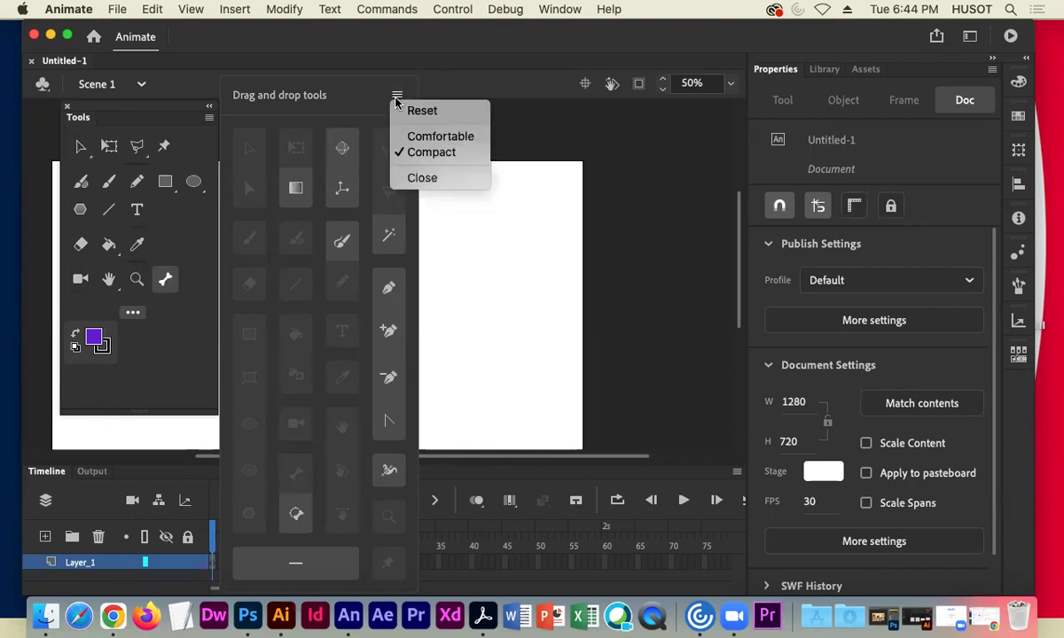
click(450, 178)
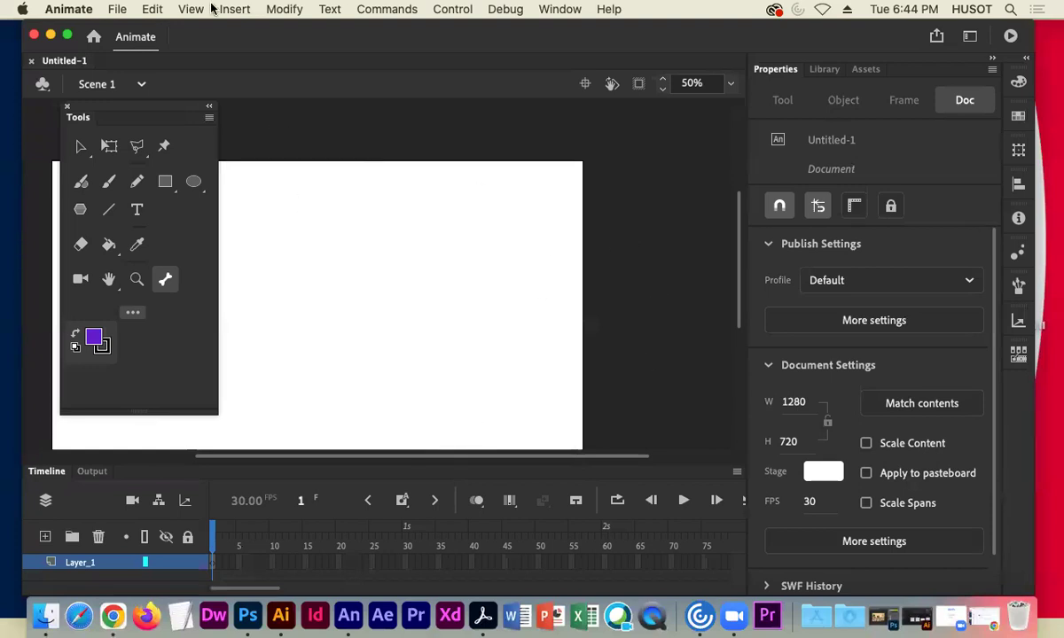
Place the Tools panel beside the application window, resized to two columns with the Bone tool and color swatches in view.
drag(217, 37, 292, 35)
drag(181, 113, 122, 117)
mouse_move(301, 36)
mouse_down()
mouse_move(368, 31)
mouse_move(315, 35)
mouse_up()
drag(56, 120, 51, 116)
drag(159, 248, 96, 247)
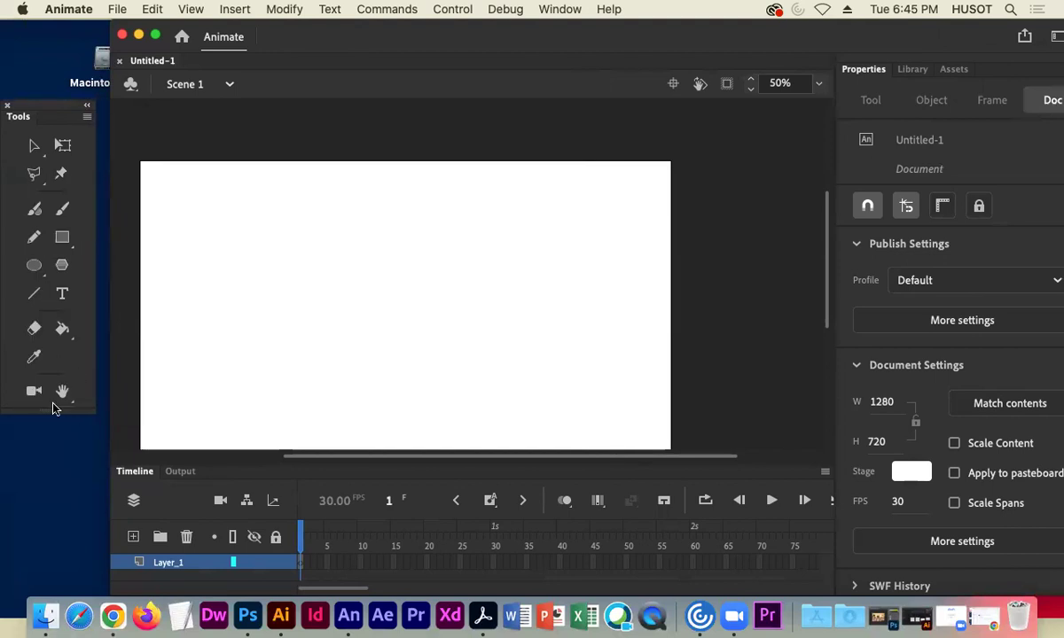
drag(48, 412, 53, 519)
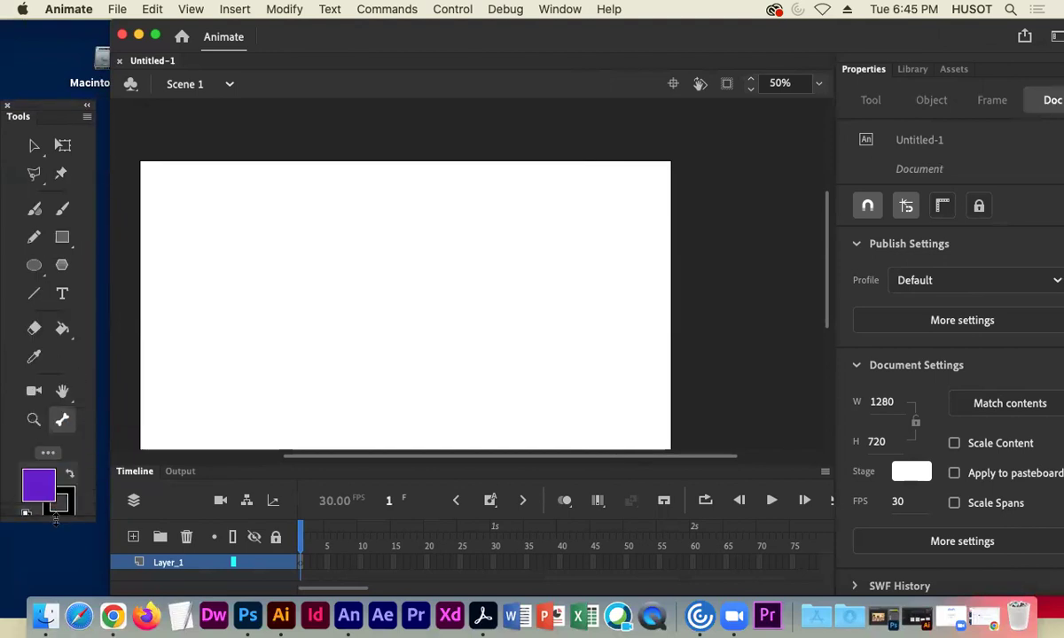
drag(960, 42, 946, 43)
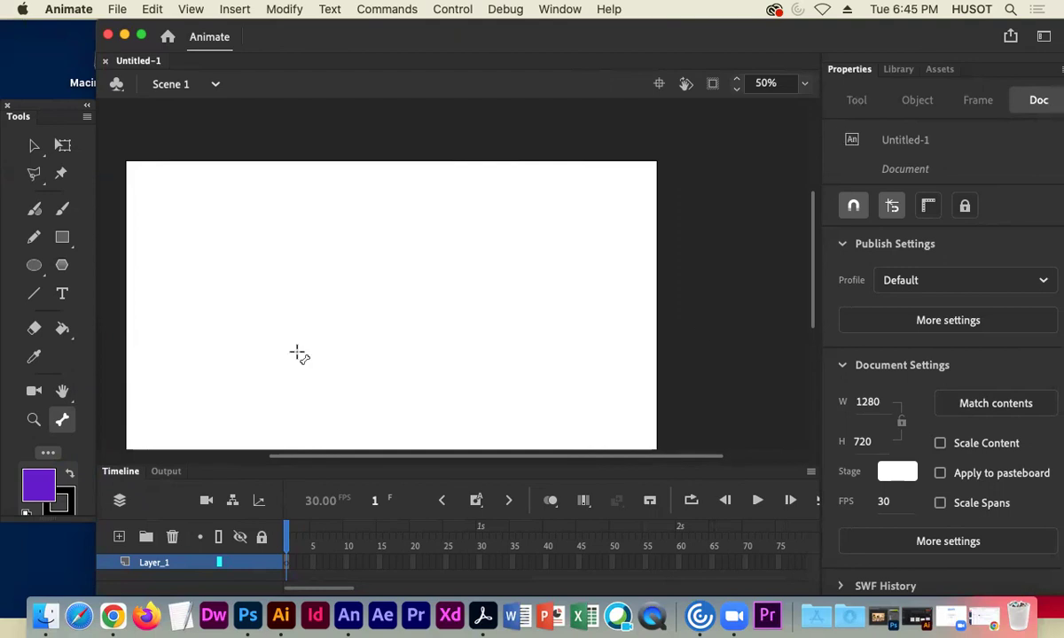
scroll(371, 317, down, 3)
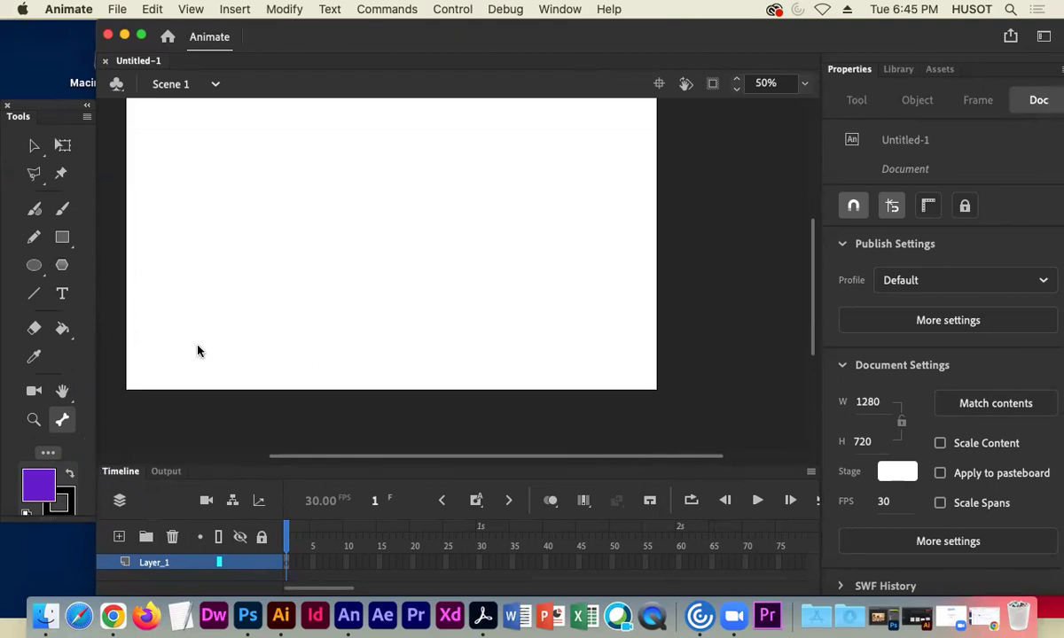
Import jungle-background.ai from the animate_lecture03 folder on the Desktop to the stage, keeping the default import options.
scroll(286, 299, up, 2)
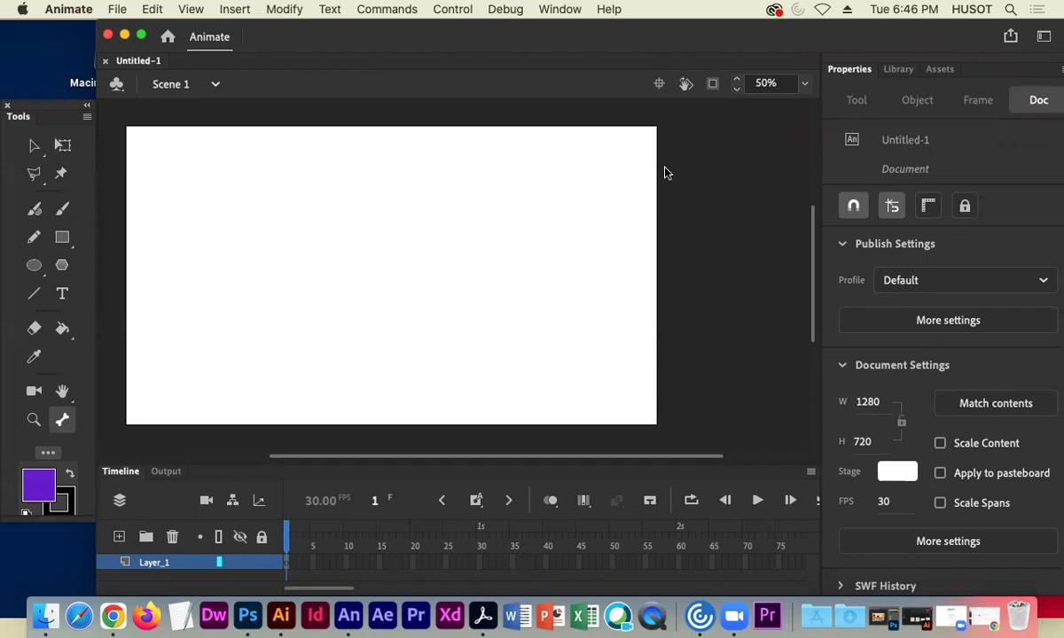
click(116, 8)
mouse_move(235, 234)
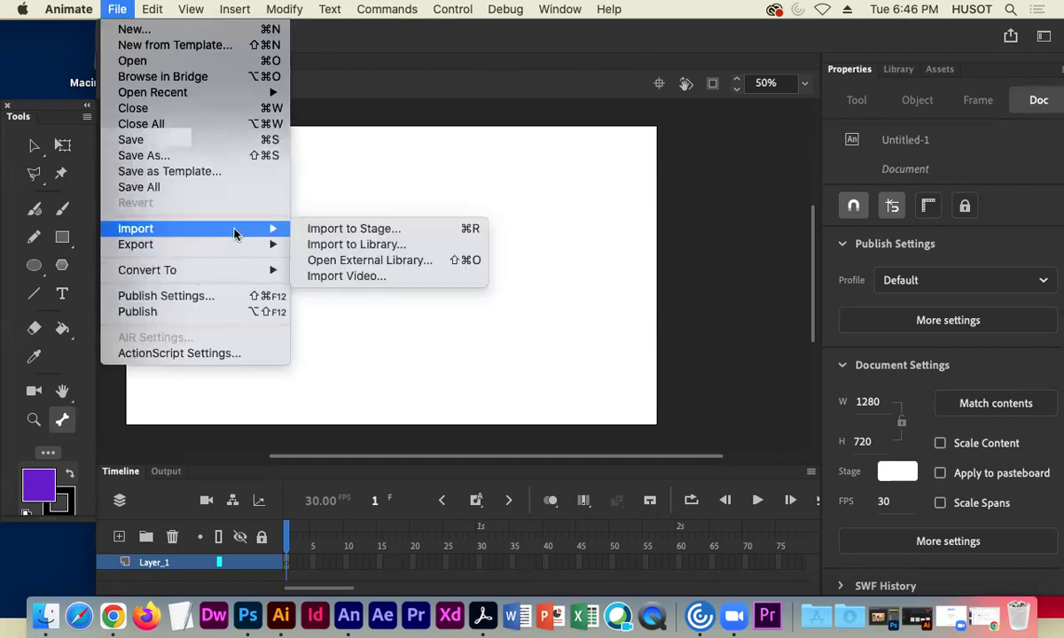
click(319, 231)
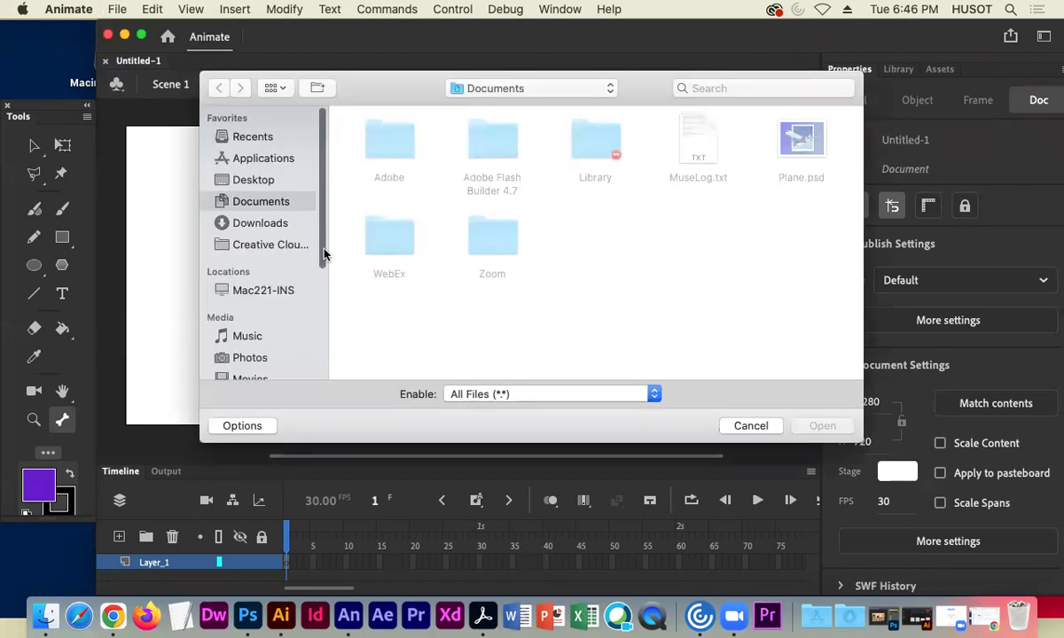
click(259, 181)
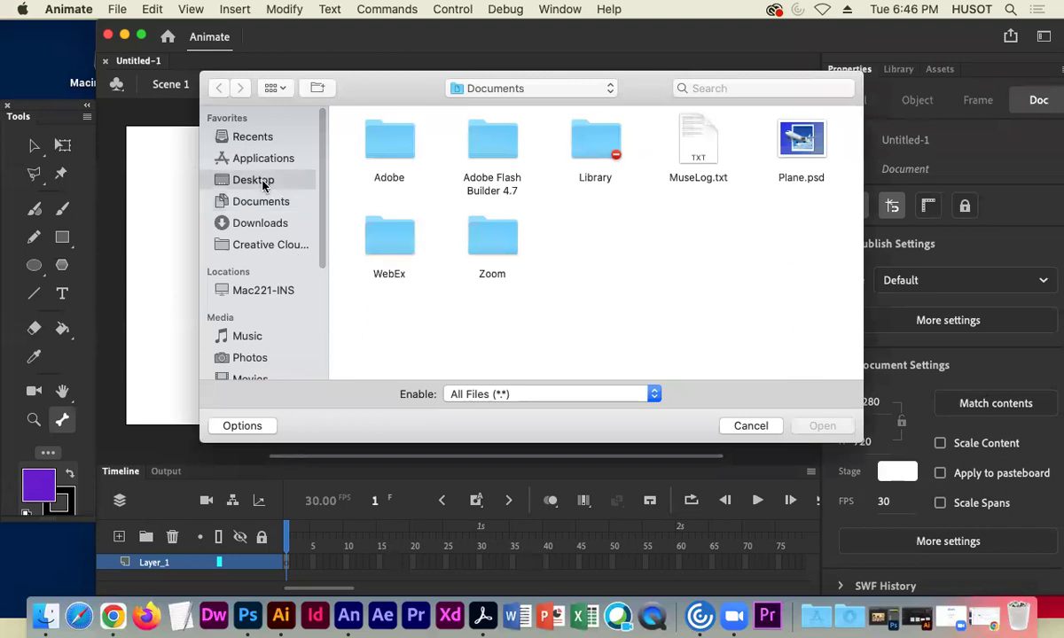
double_click(504, 160)
click(471, 146)
click(820, 426)
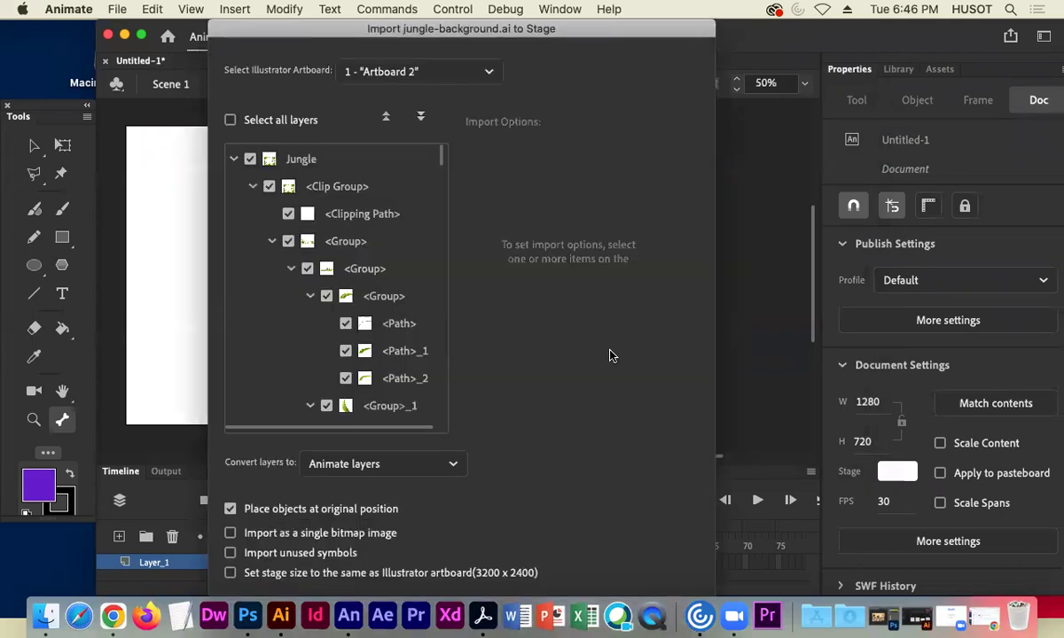
key(Return)
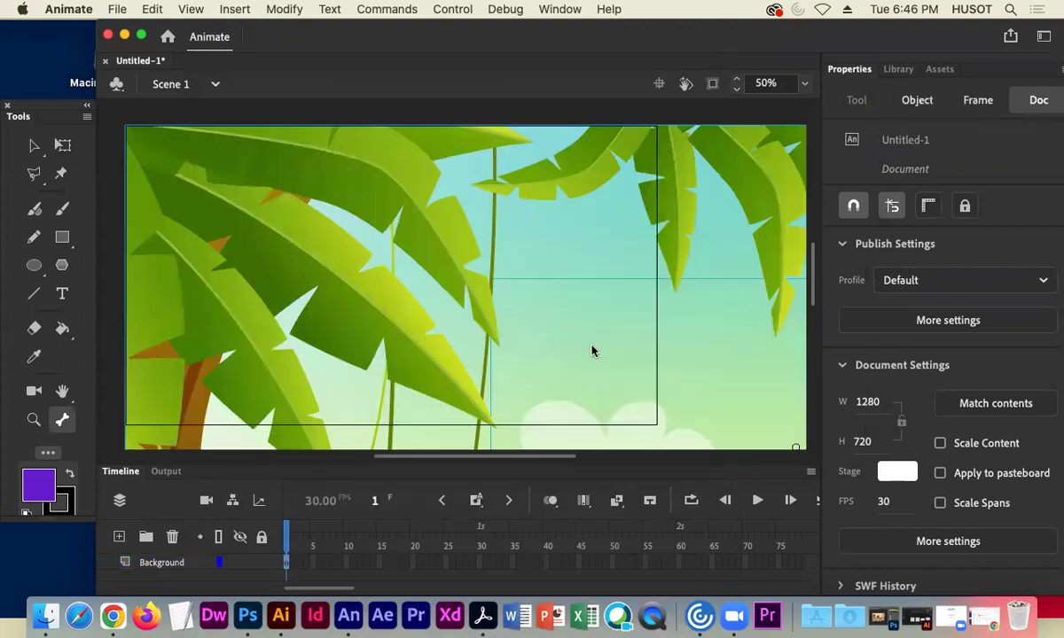
Center the jungle artwork over the stage and scale it down proportionally to about 1384 by 1038 px.
scroll(601, 355, down, 5)
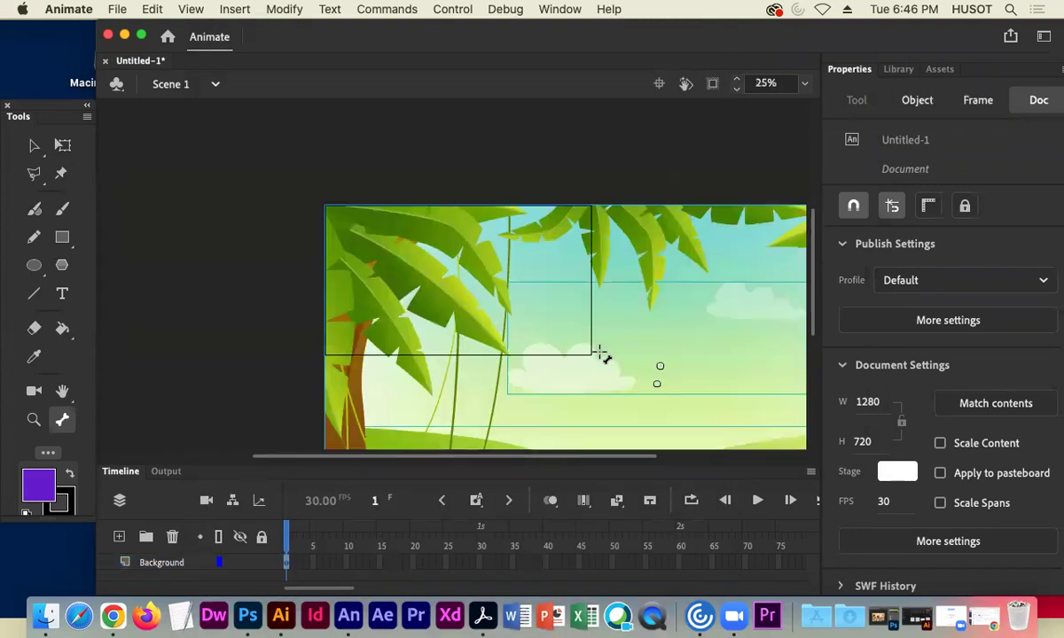
click(33, 145)
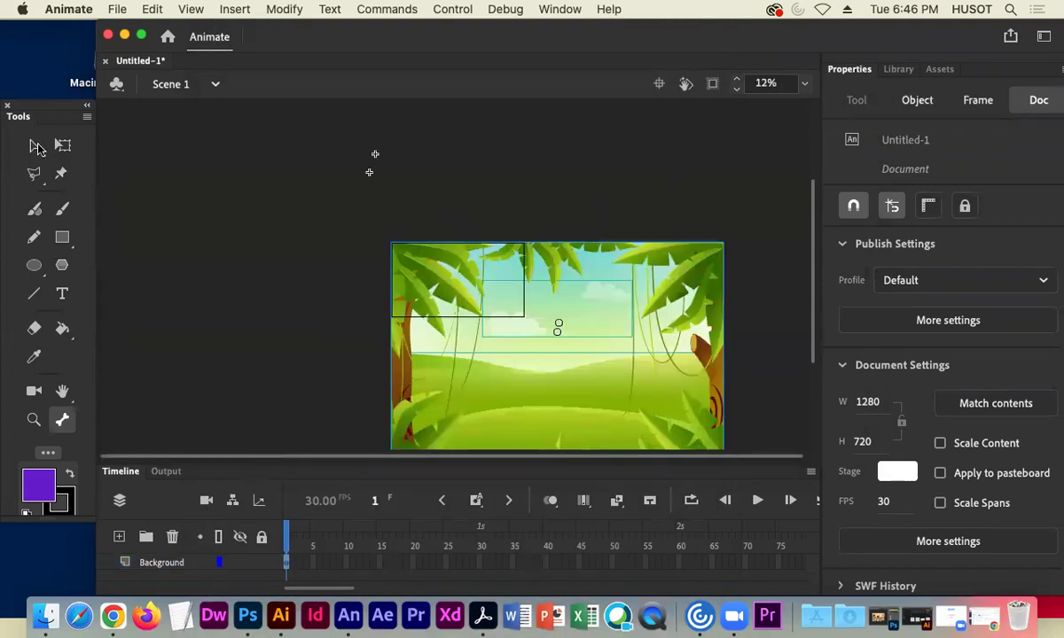
drag(456, 386, 356, 302)
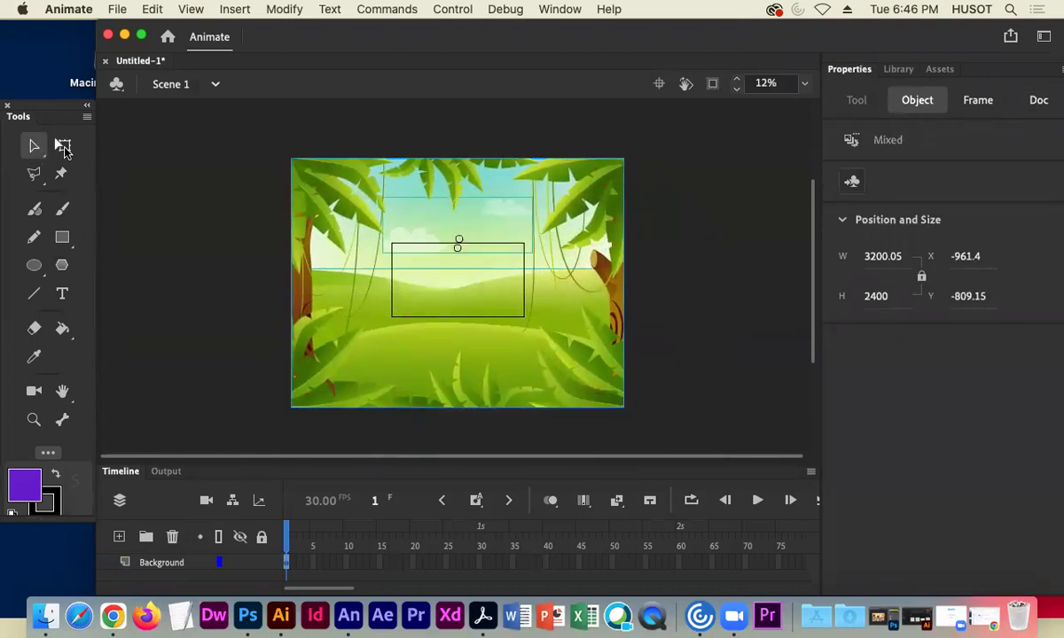
click(62, 145)
drag(620, 415, 531, 333)
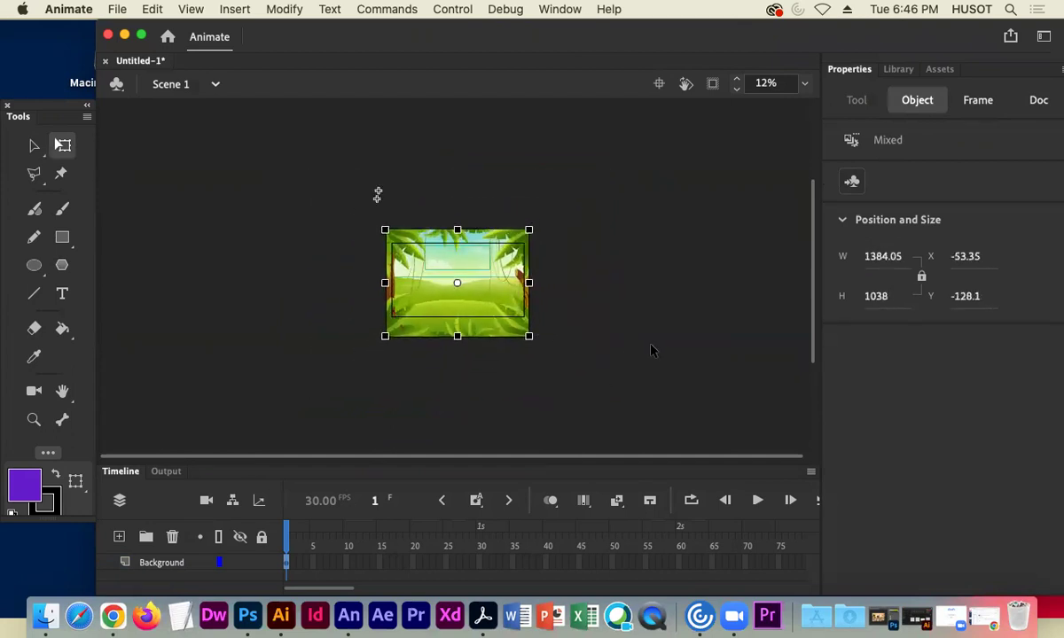
Shift the jungle artwork upward to about Y -180 so it still covers the stage, and deselect it.
key(super+equal)
key(super+equal)
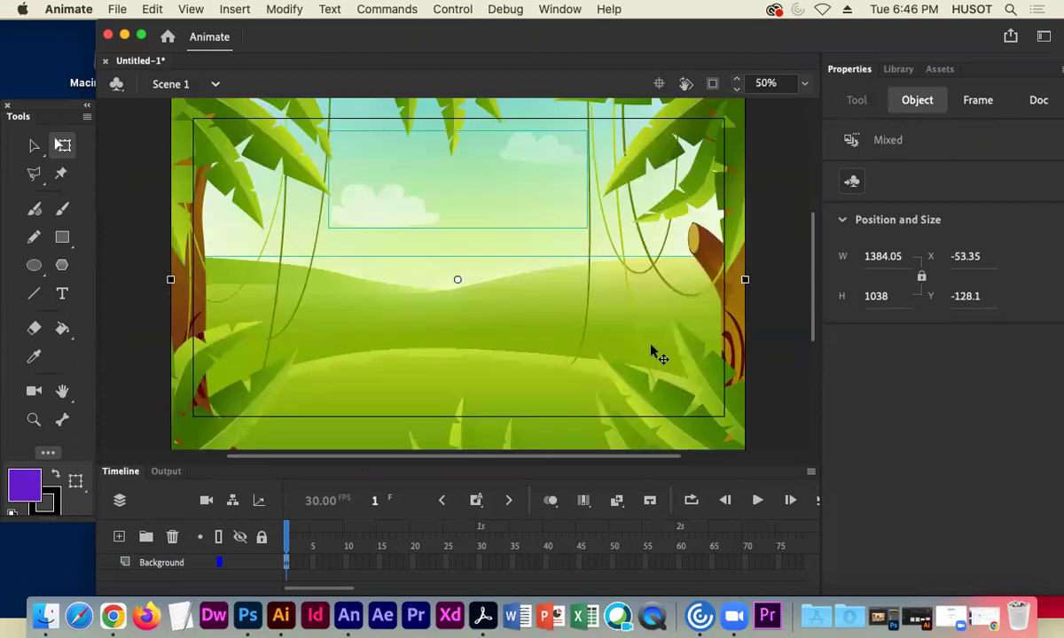
key(super+minus)
mouse_move(526, 330)
mouse_down()
mouse_move(529, 309)
mouse_move(537, 320)
mouse_up()
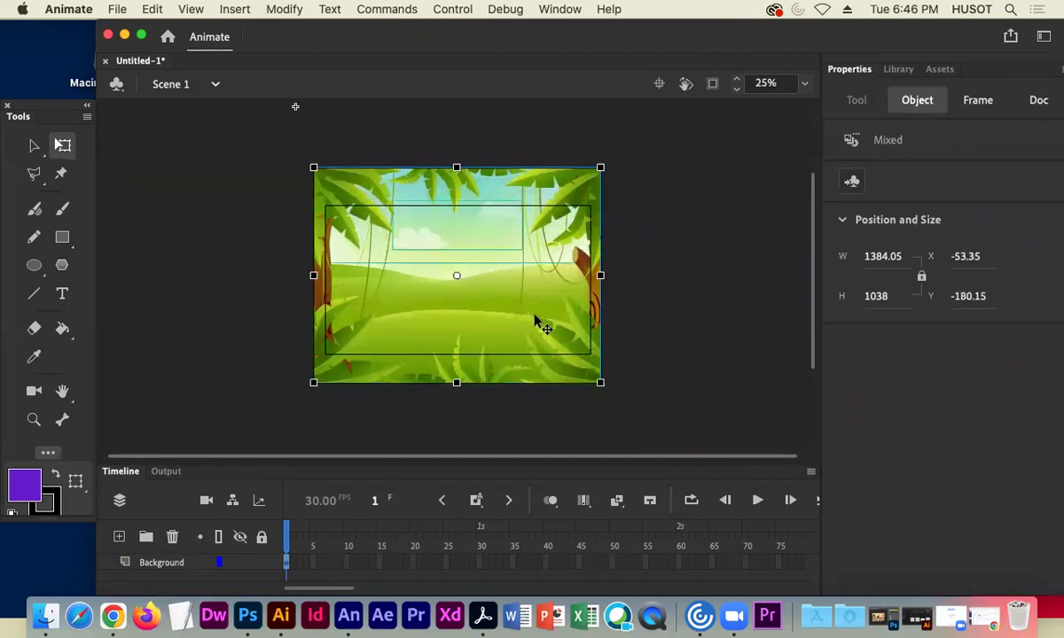
click(698, 297)
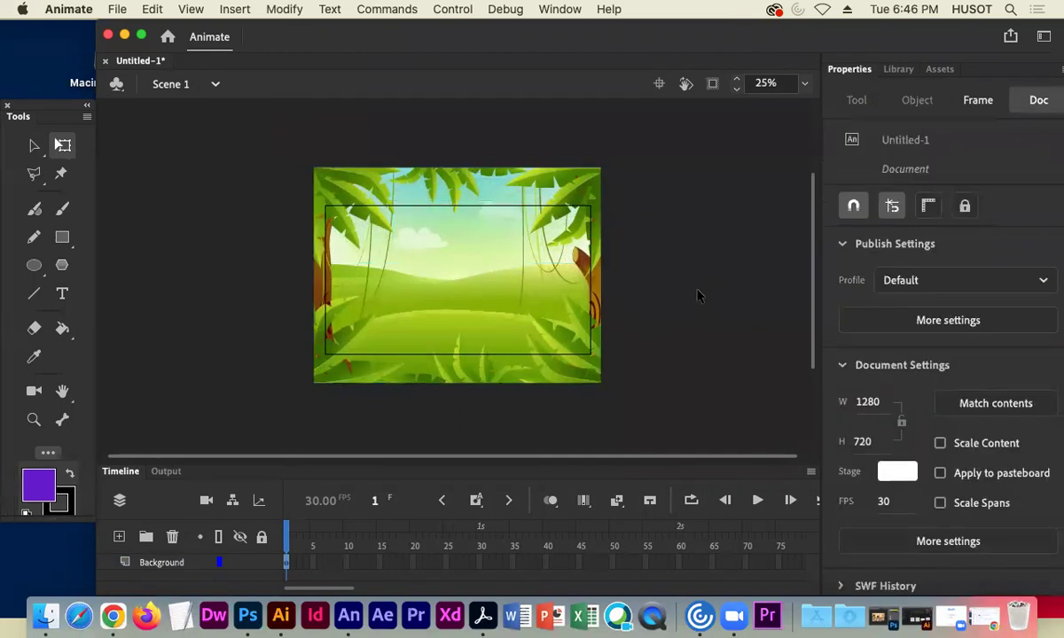
Rename the Background layer as jungle.
mouse_move(173, 566)
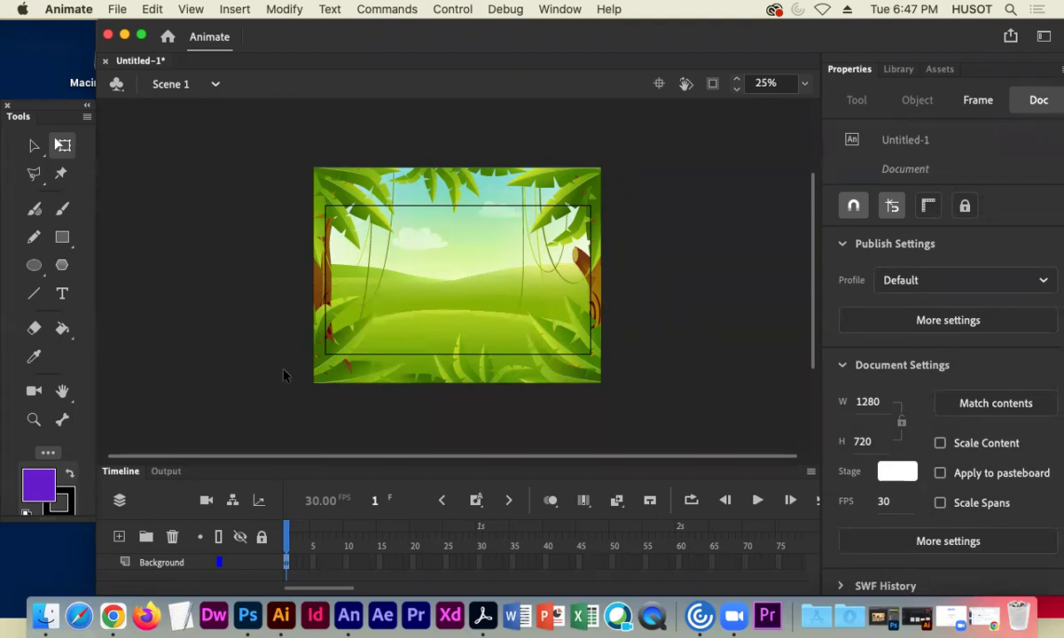
click(155, 564)
double_click(155, 564)
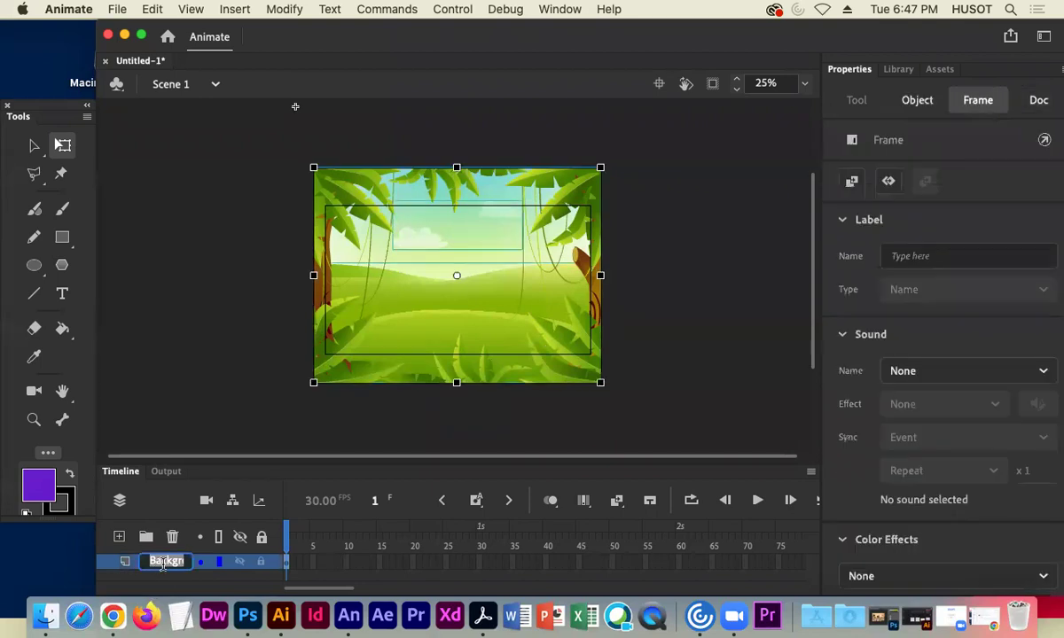
text(jungle)
key(Return)
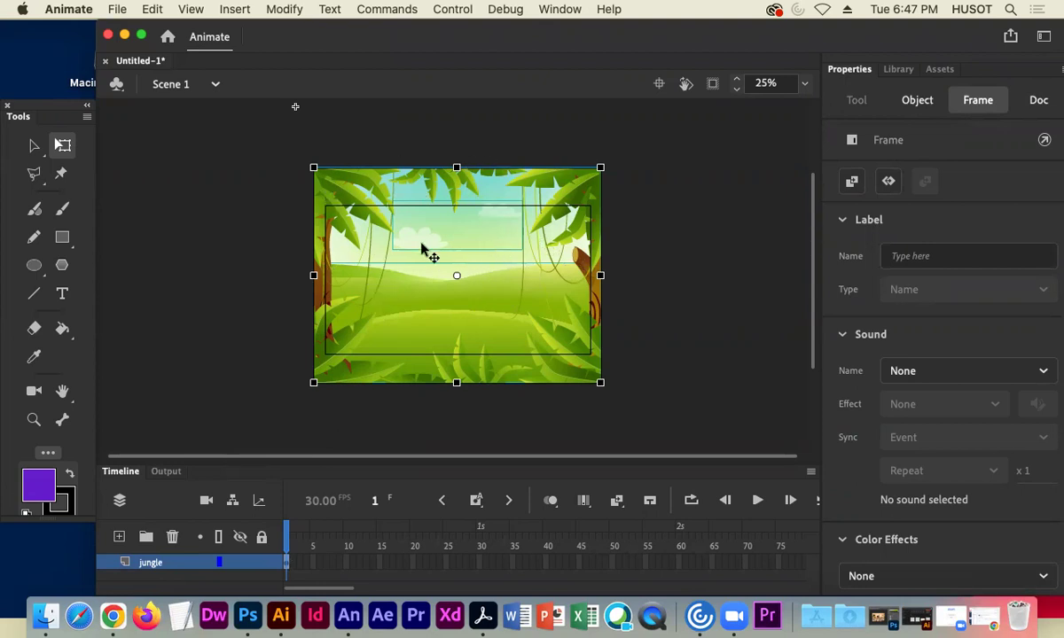
Select the cloud and ground pieces of the jungle artwork individually to examine its separate groups, and undo the last selection.
click(253, 286)
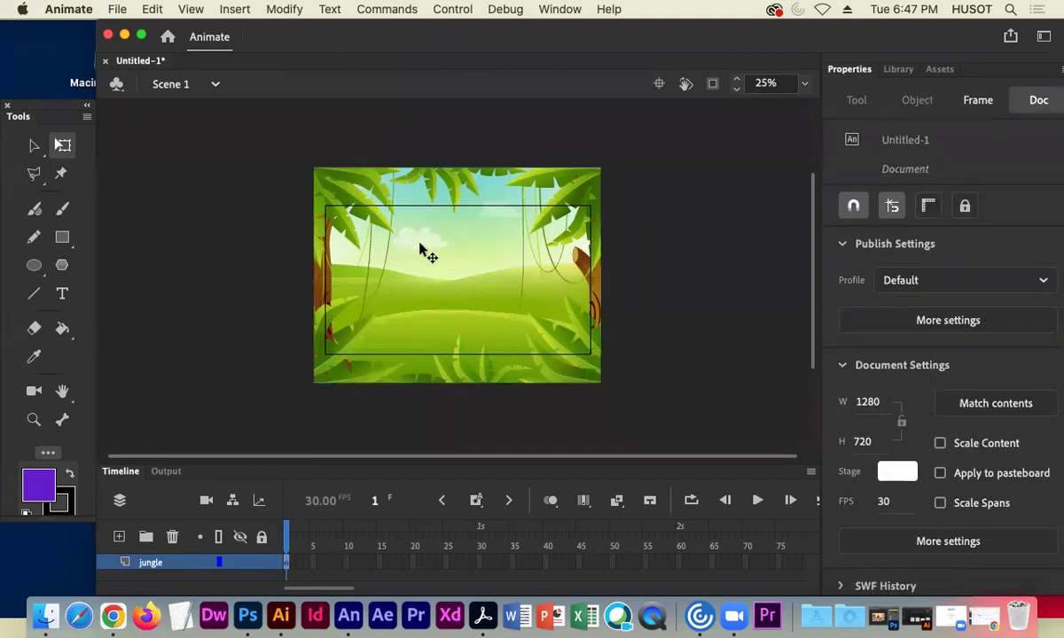
click(430, 232)
click(467, 288)
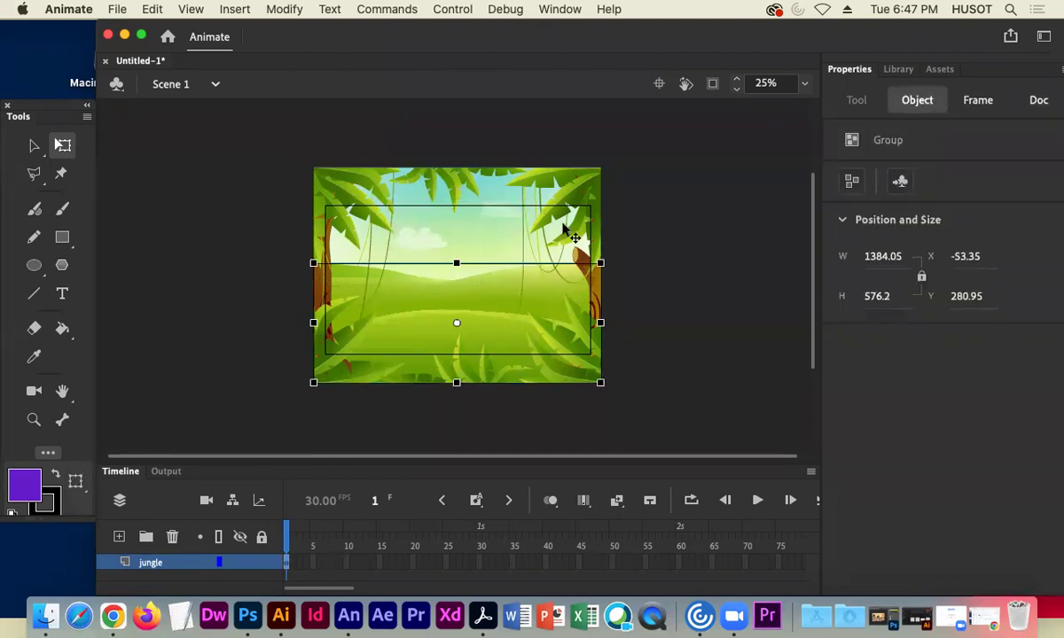
key(super+z)
Convert all pieces of the jungle artwork together into a Graphic symbol named jungle_bg, and deselect it.
click(253, 157)
drag(252, 157, 620, 396)
right_click(470, 302)
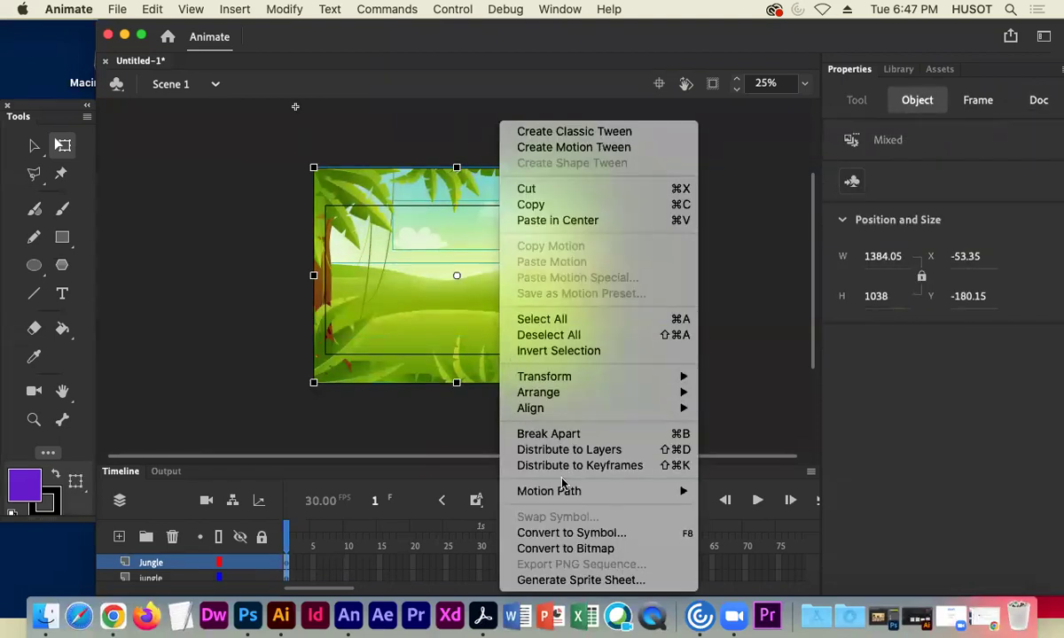
click(589, 533)
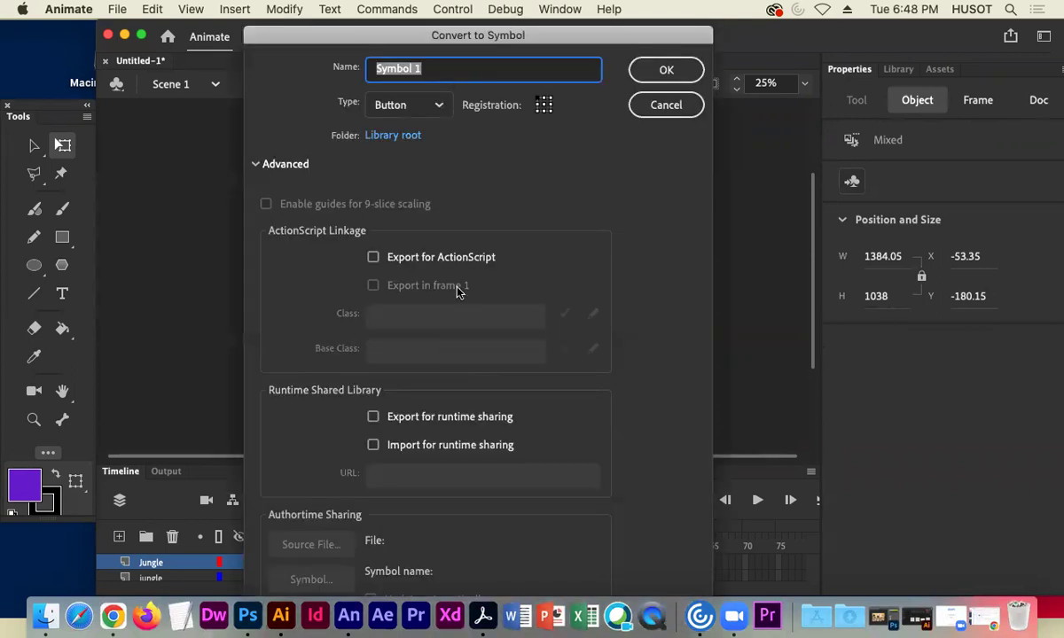
text(jungle)
key(BackSpace)
key(BackSpace)
key(BackSpace)
key(BackSpace)
text(g)
key(BackSpace)
text(ngle_bg)
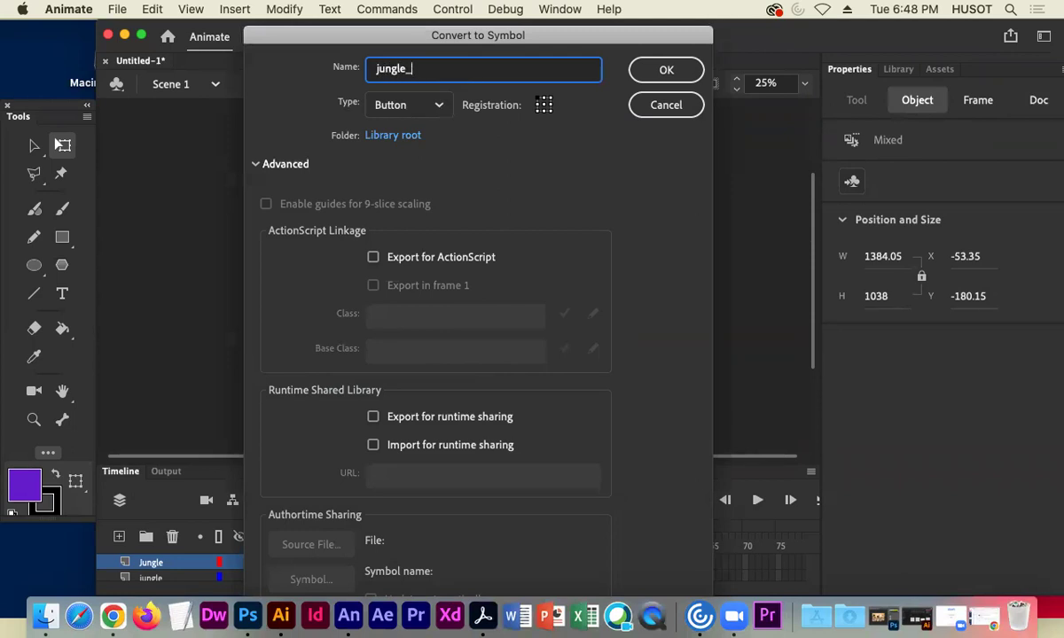
click(394, 101)
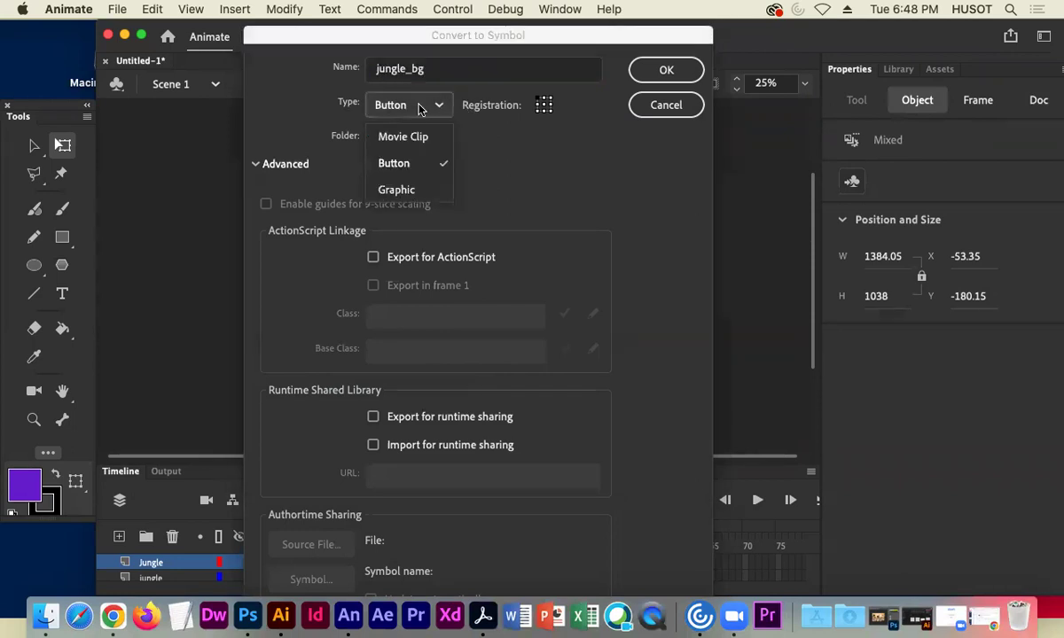
click(396, 191)
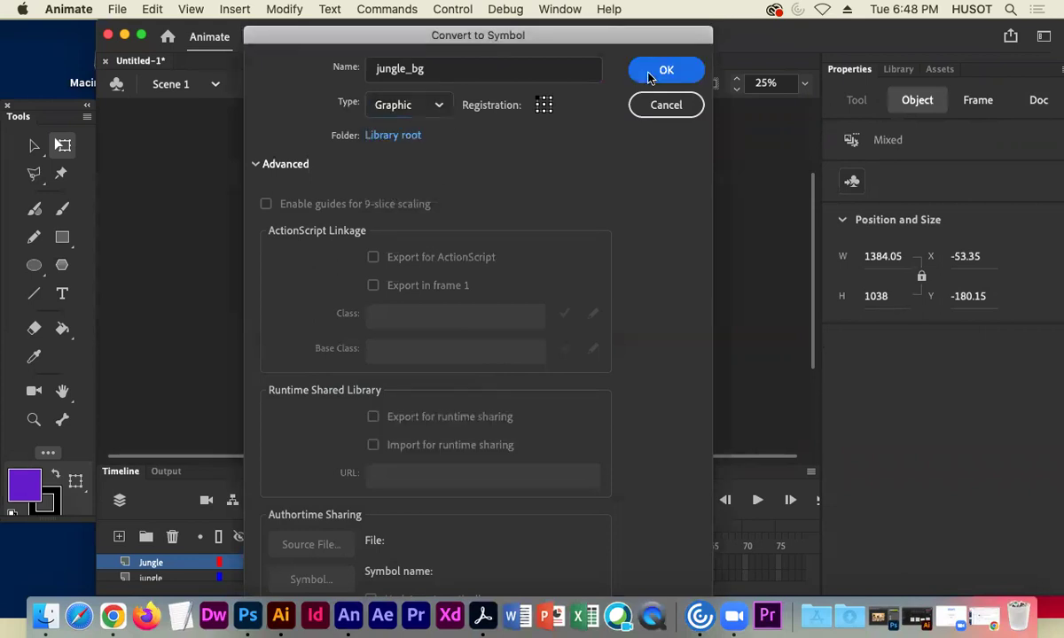
click(648, 73)
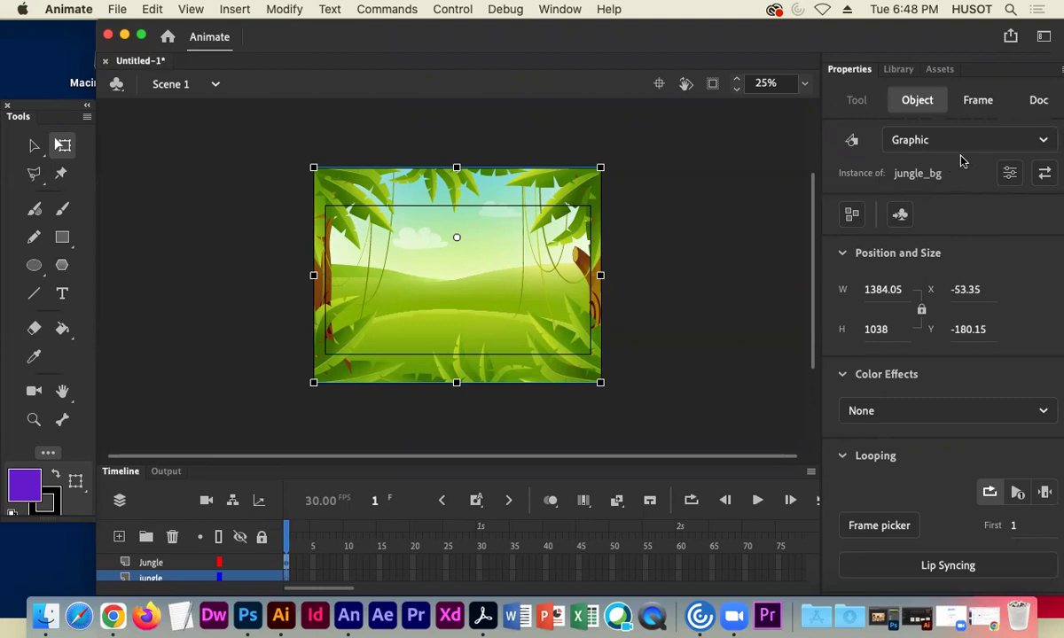
click(225, 221)
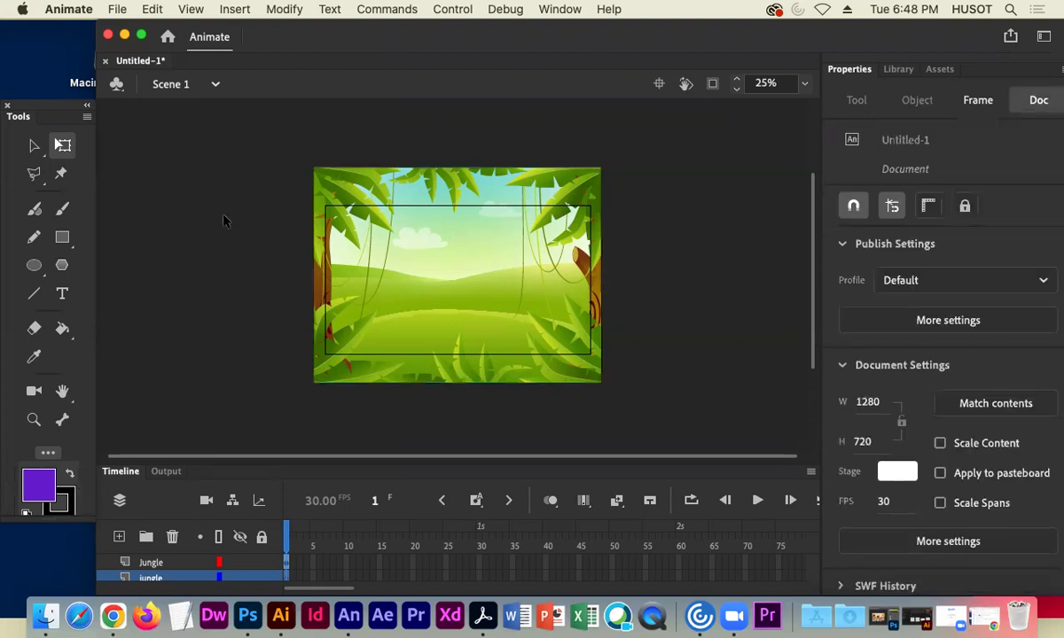
Check which layer holds the jungle_bg symbol and delete the leftover lowercase jungle layer beneath it.
scroll(197, 354, down, 3)
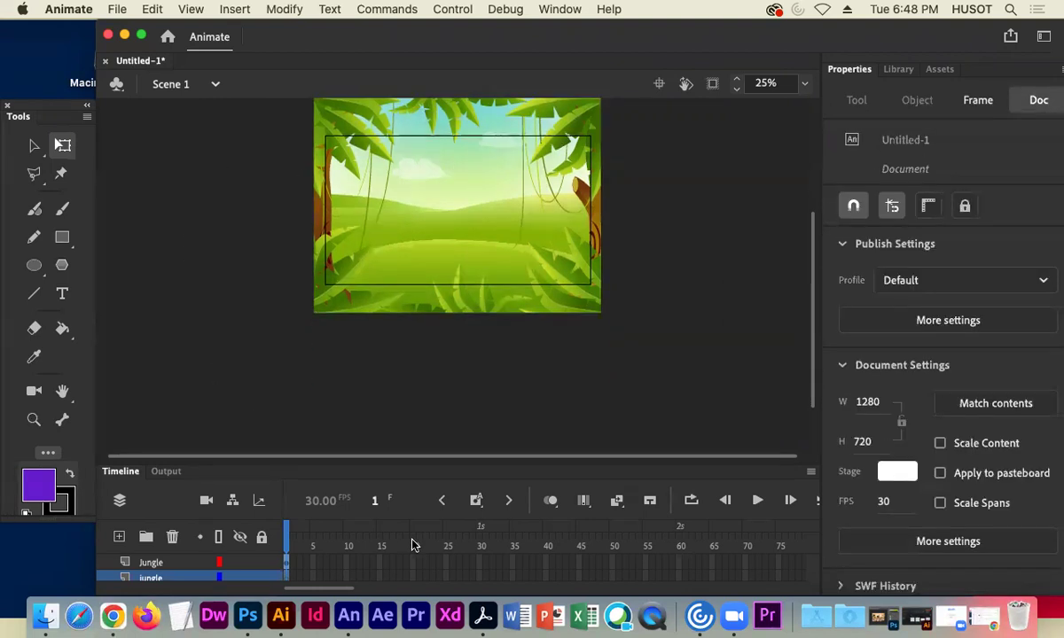
scroll(443, 444, up, 1)
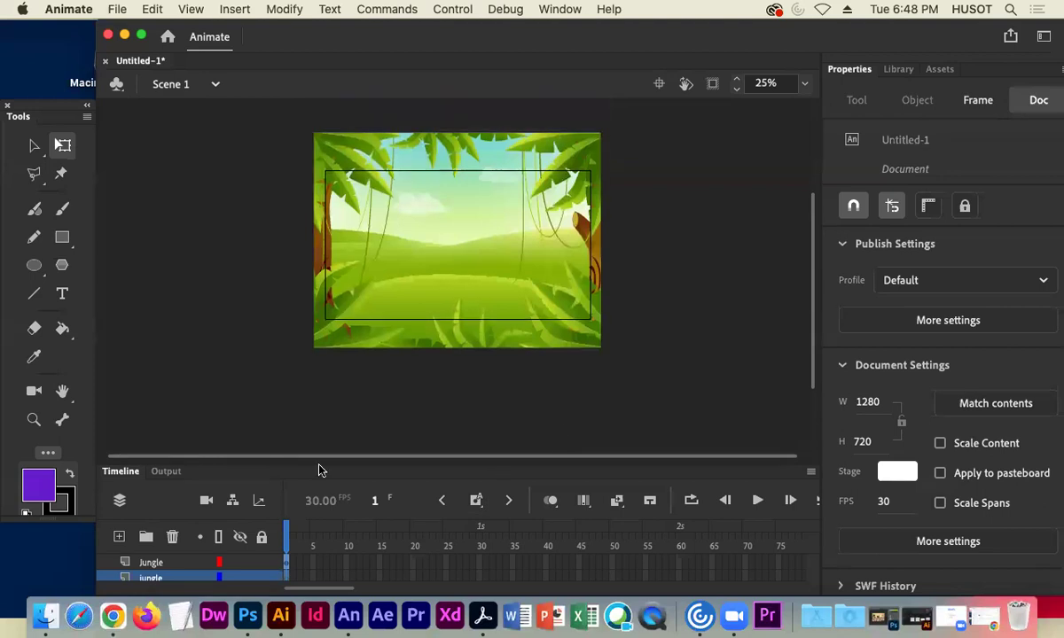
click(168, 561)
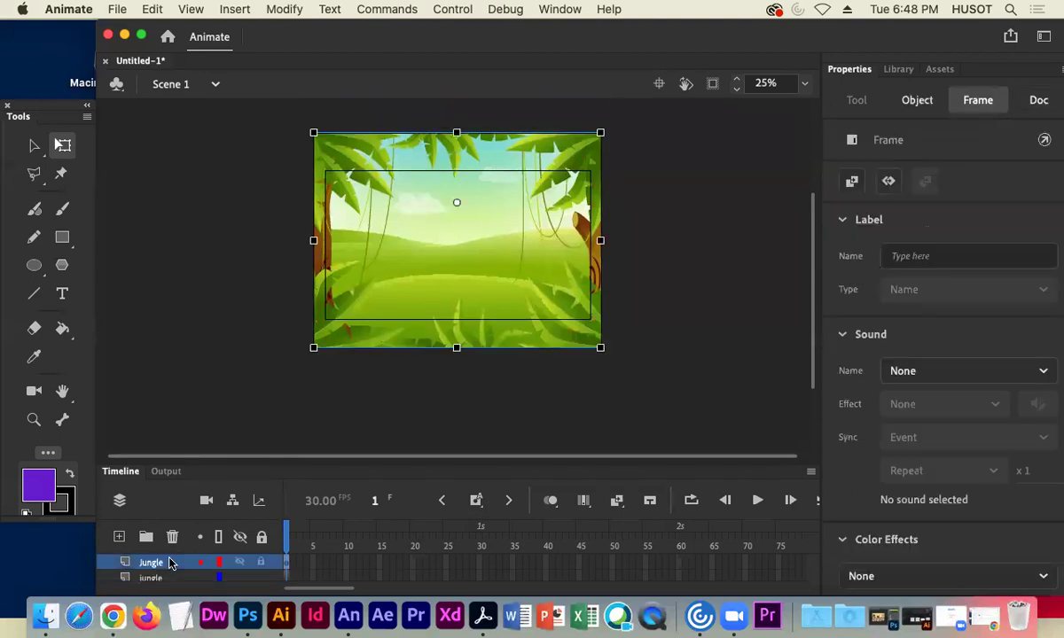
click(163, 578)
click(172, 537)
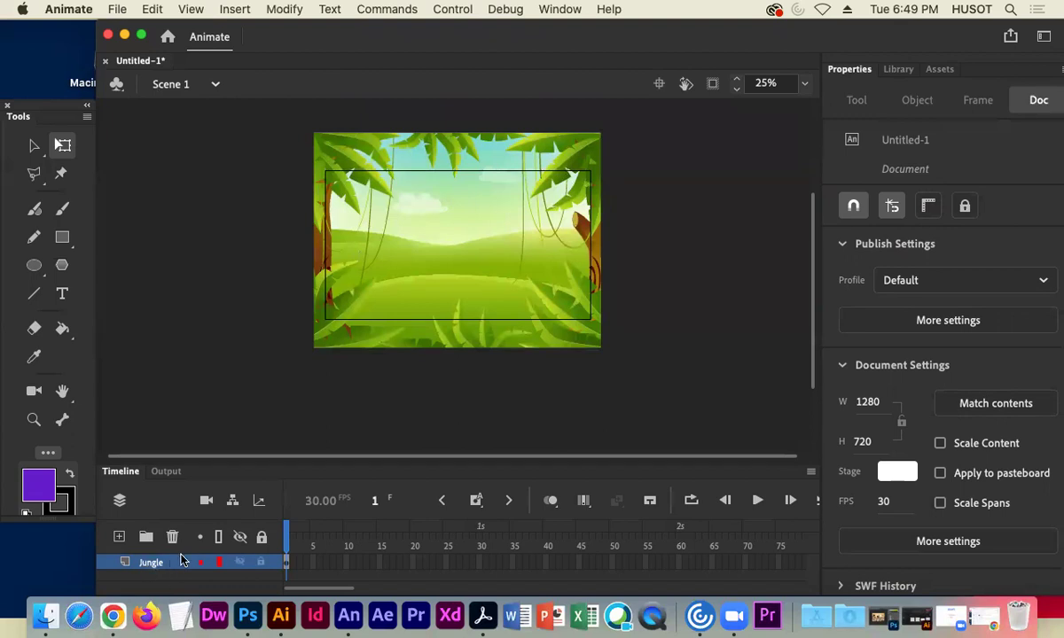
Add a new layer above the Jungle layer and import monkey-hanging.ai from the animate_lecture03 folder to the stage.
click(119, 536)
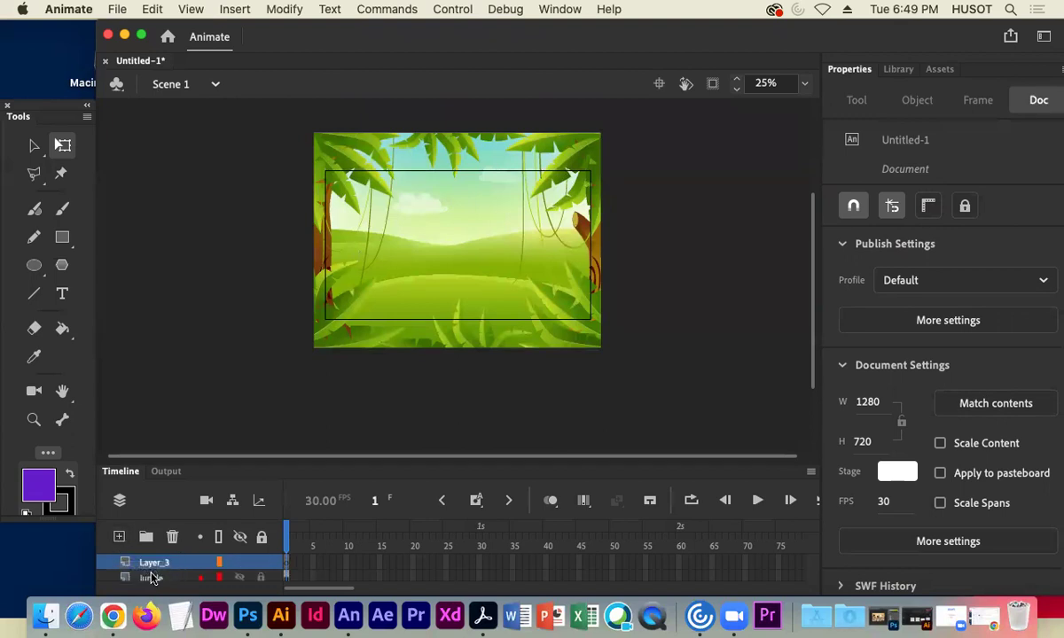
click(116, 9)
mouse_move(220, 228)
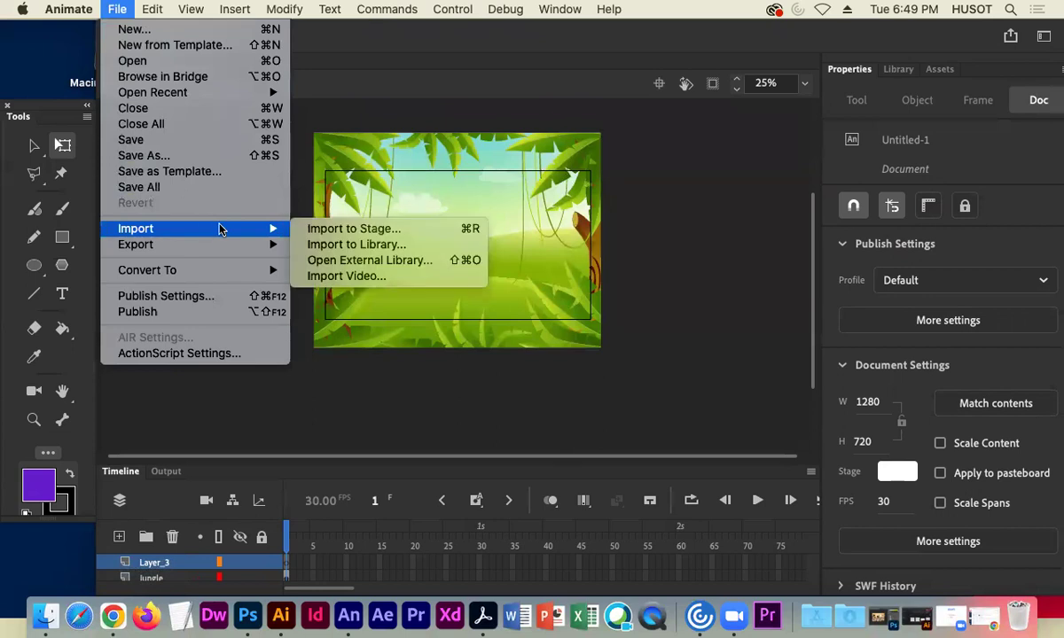
click(336, 231)
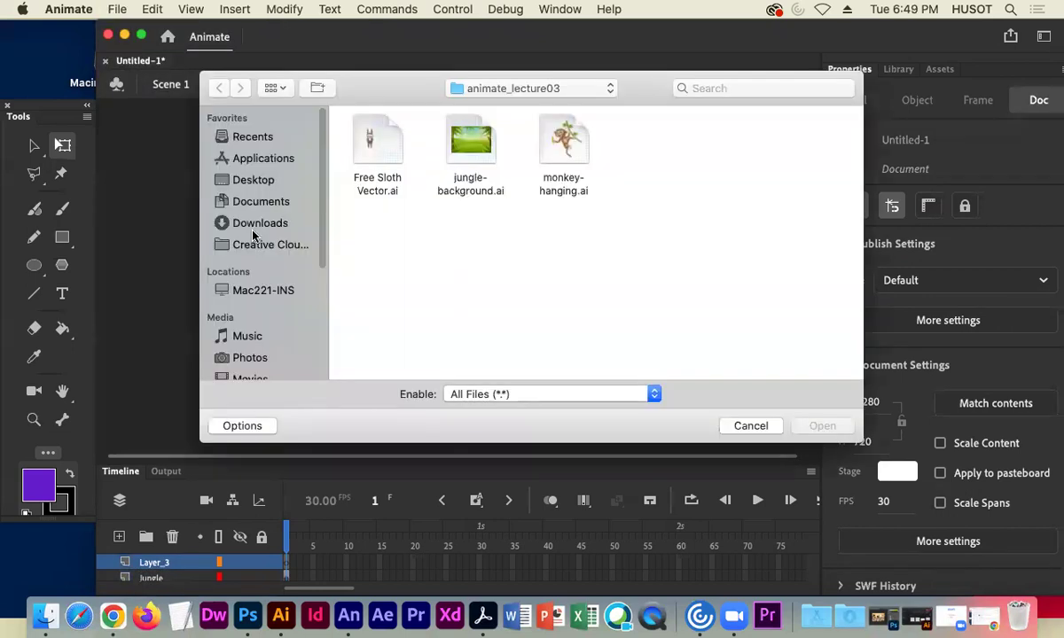
click(534, 139)
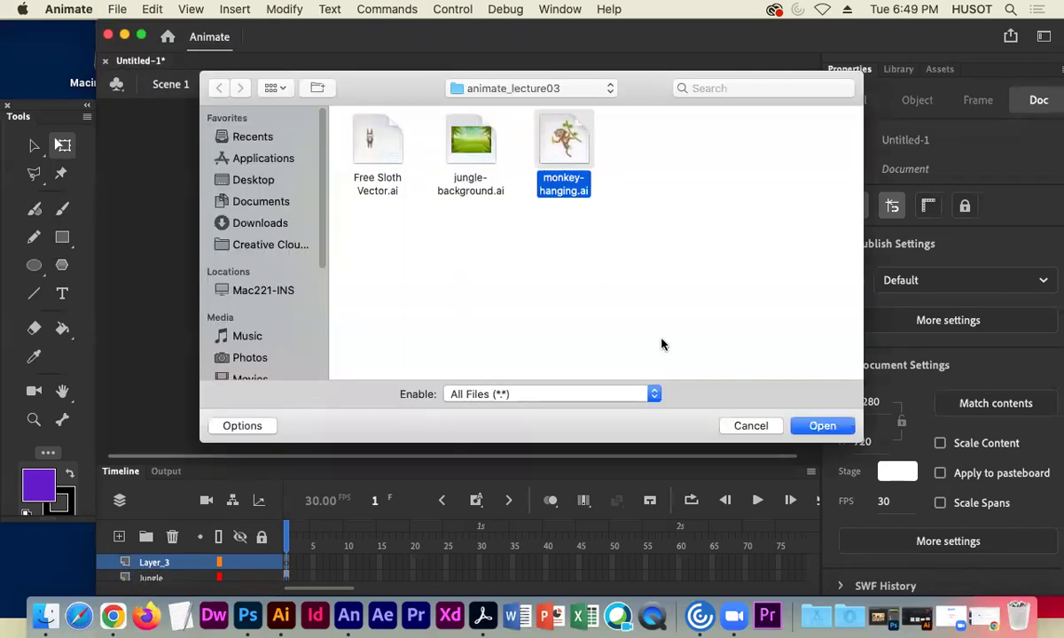
click(809, 428)
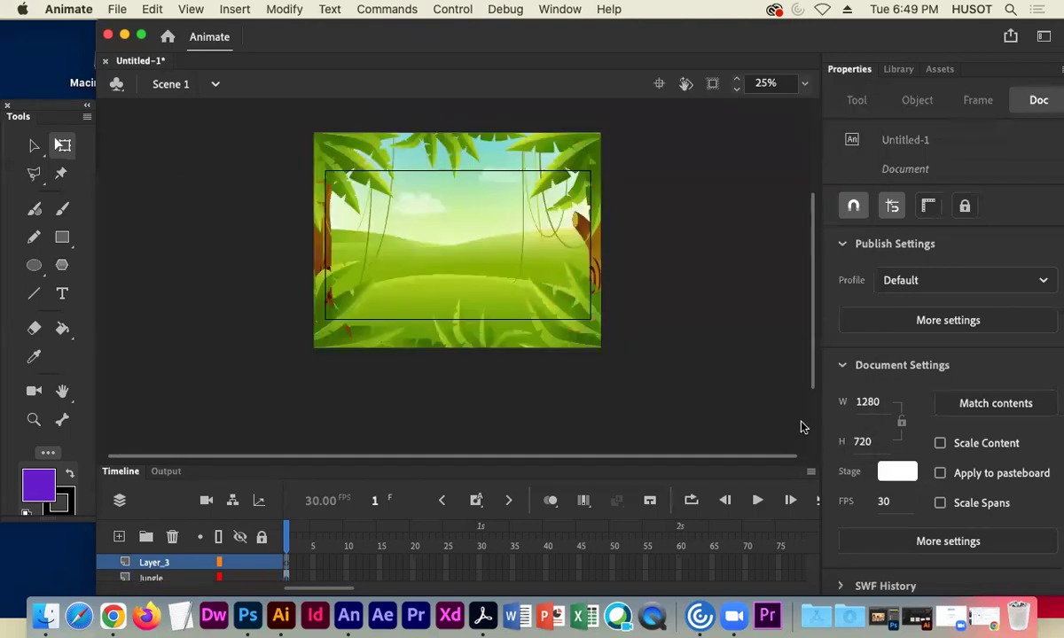
key(Return)
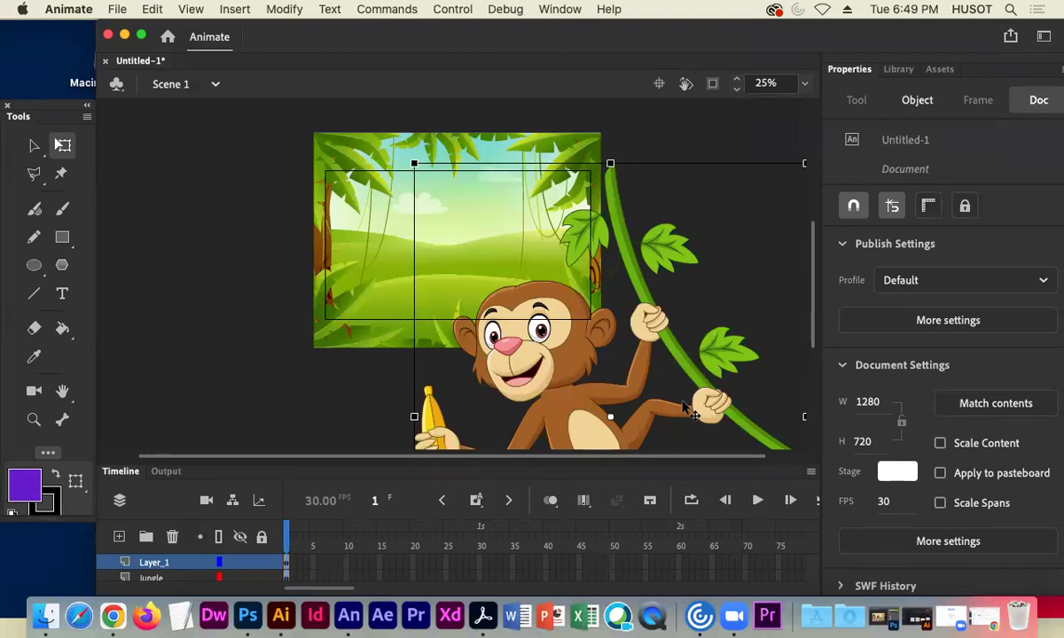
Move the imported monkey group off the stage to the left of the jungle background, at about X -2269, Y -1091.
key(super+minus)
drag(543, 407, 252, 312)
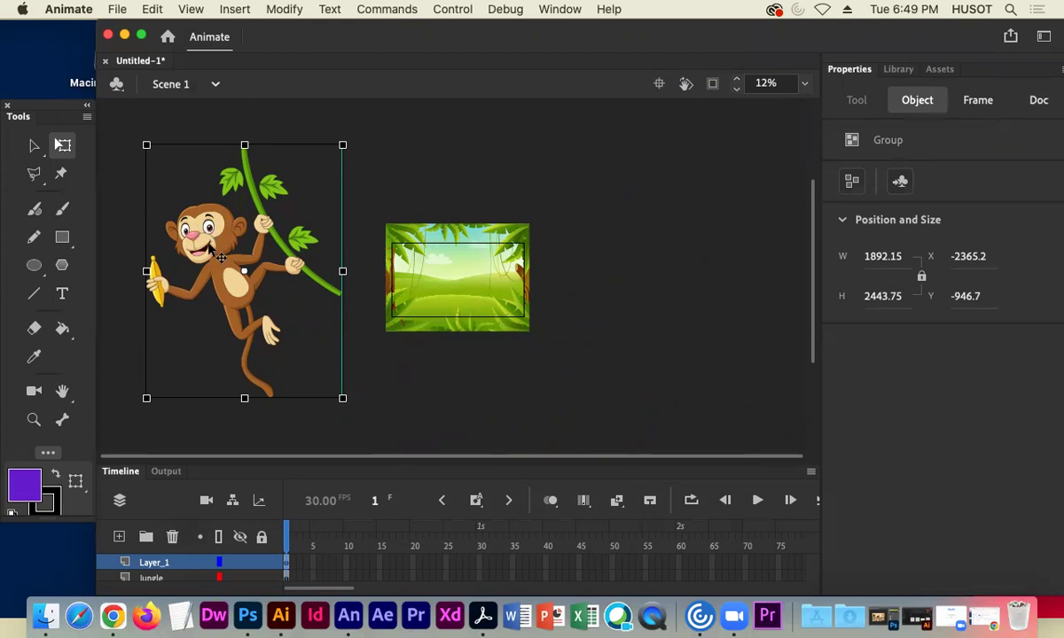
click(34, 144)
click(106, 134)
click(179, 234)
mouse_move(221, 245)
mouse_down()
mouse_move(222, 267)
mouse_move(231, 231)
mouse_up()
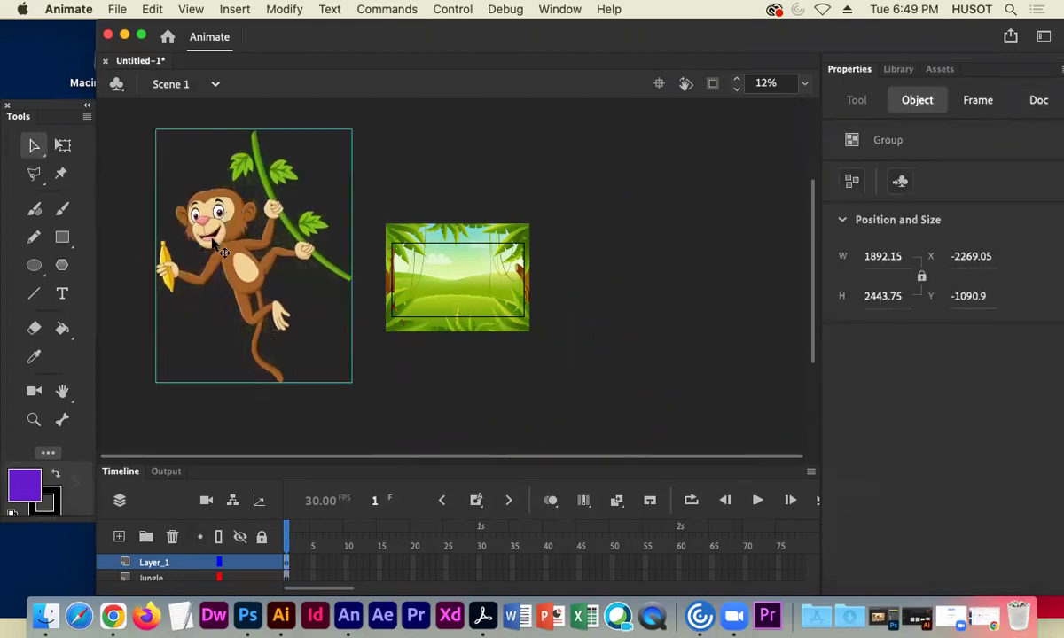
Break apart the monkey group into its separate pieces and deselect them.
right_click(213, 222)
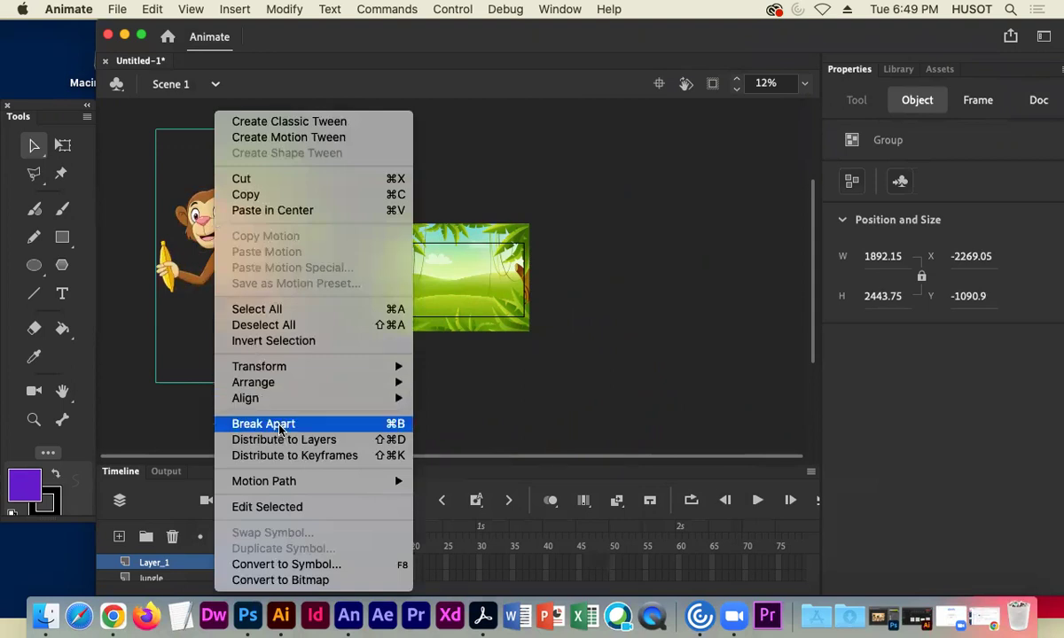
click(310, 426)
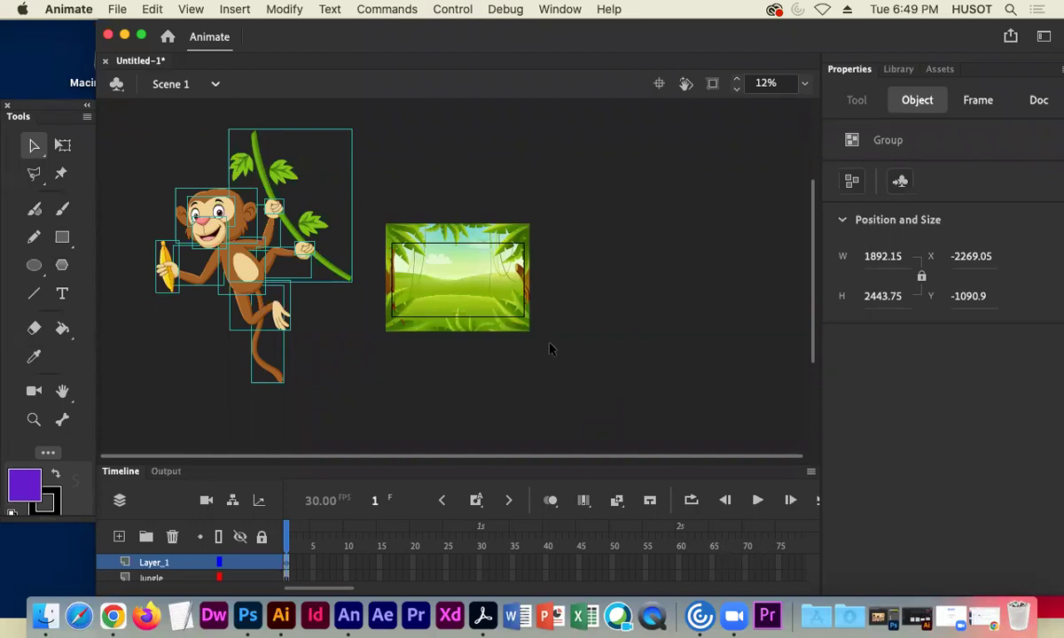
click(154, 167)
Examine the monkey's separate groups by test-moving the muzzle and vine away from the figure, undoing each move and deselecting.
click(199, 227)
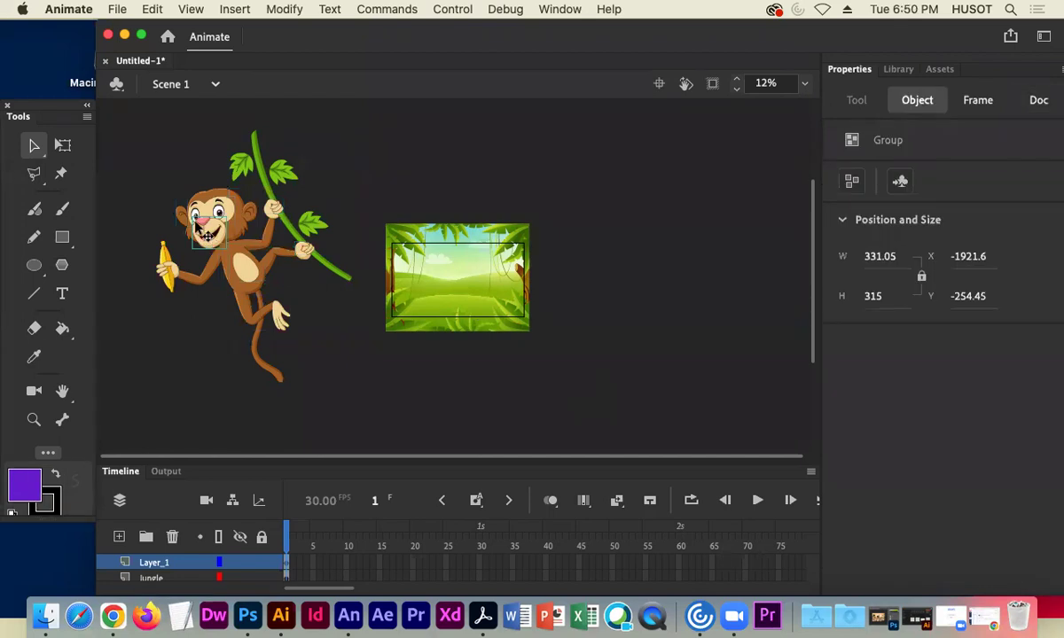
drag(196, 225, 149, 184)
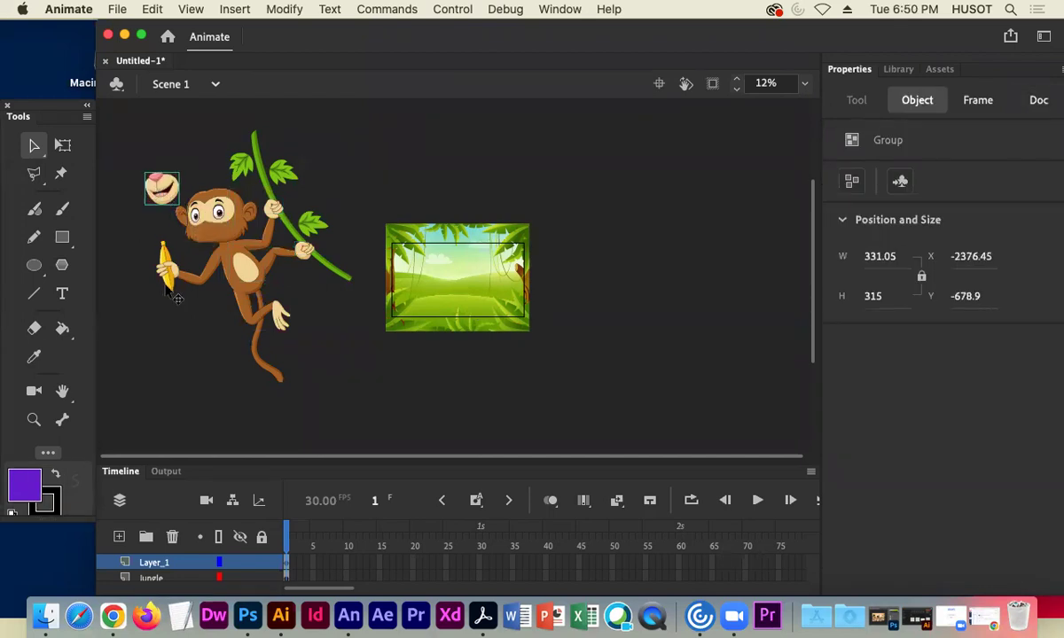
key(super+z)
click(229, 212)
drag(229, 213, 250, 238)
click(251, 240)
click(263, 172)
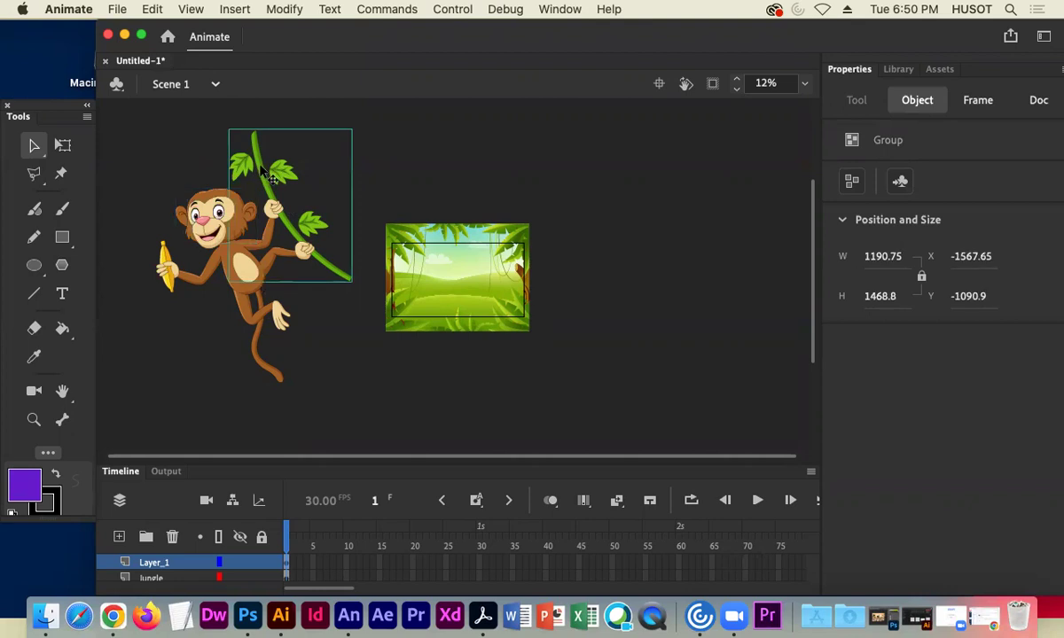
drag(263, 172, 368, 171)
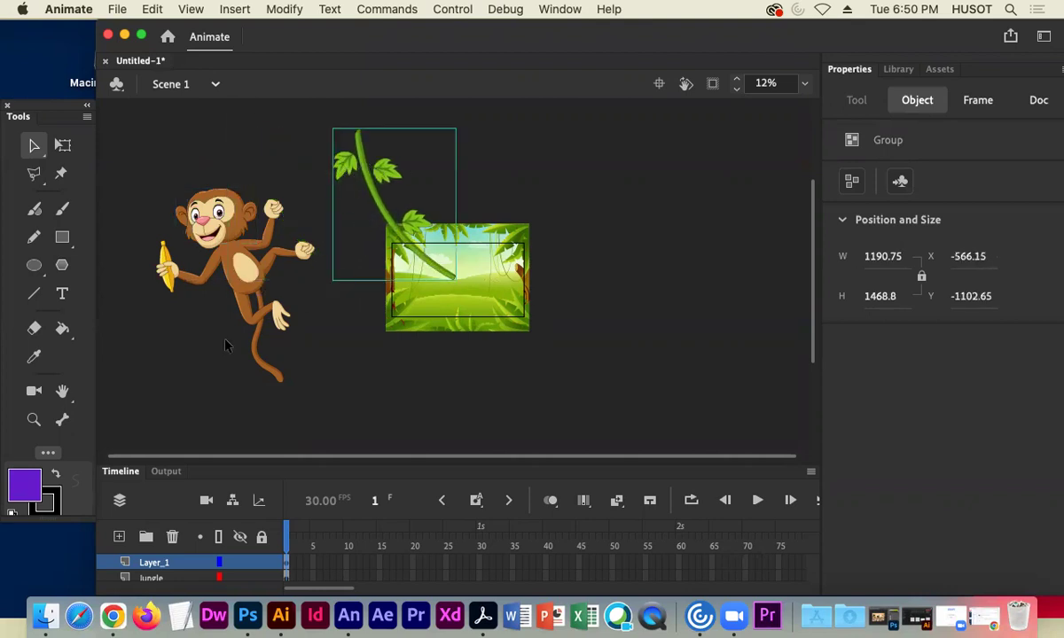
key(super+z)
click(329, 359)
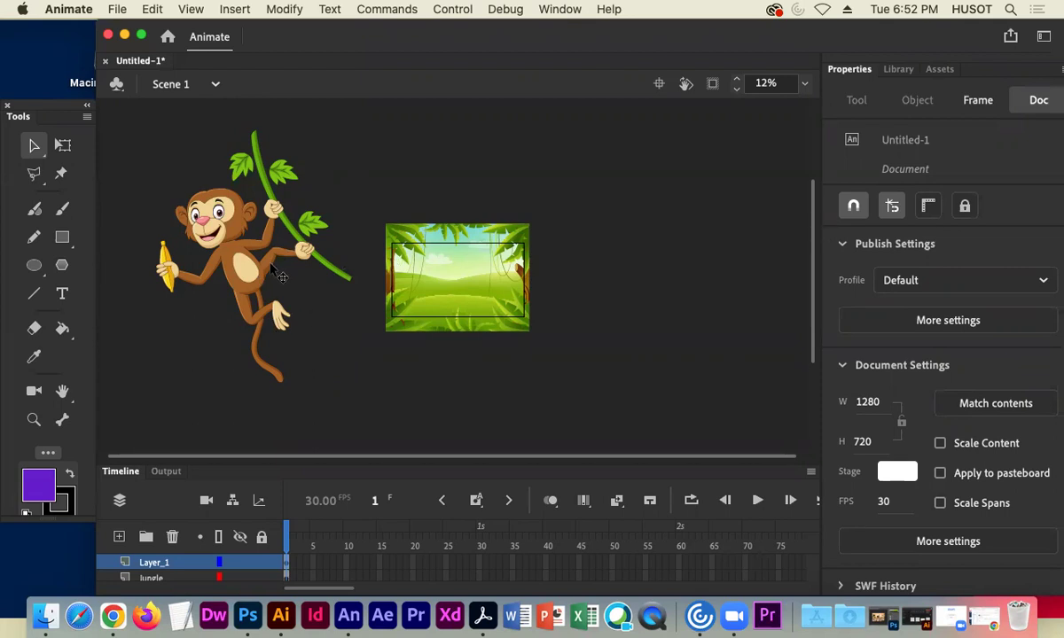
Select the monkey's muzzle piece, test-move it off the face and undo the move.
key(super+equal)
drag(257, 209, 503, 260)
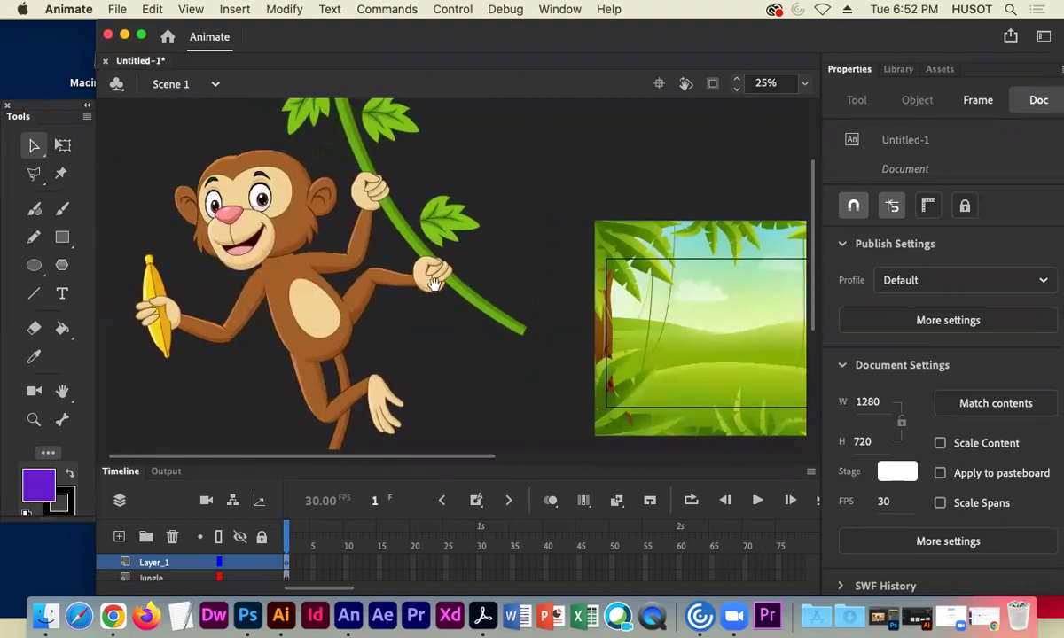
drag(342, 226, 363, 256)
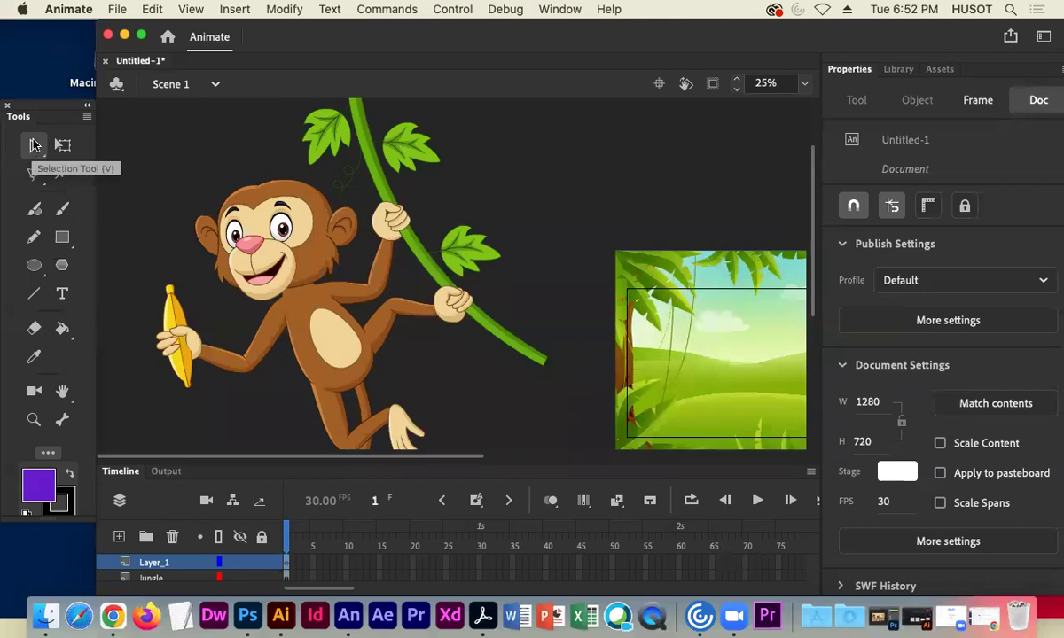
click(253, 235)
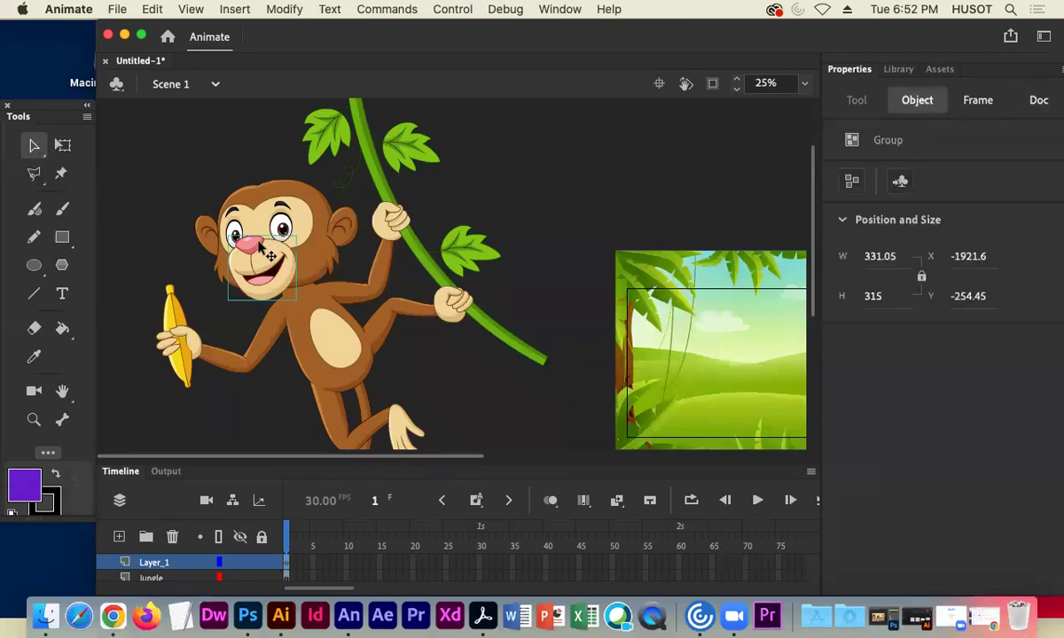
drag(253, 238, 197, 260)
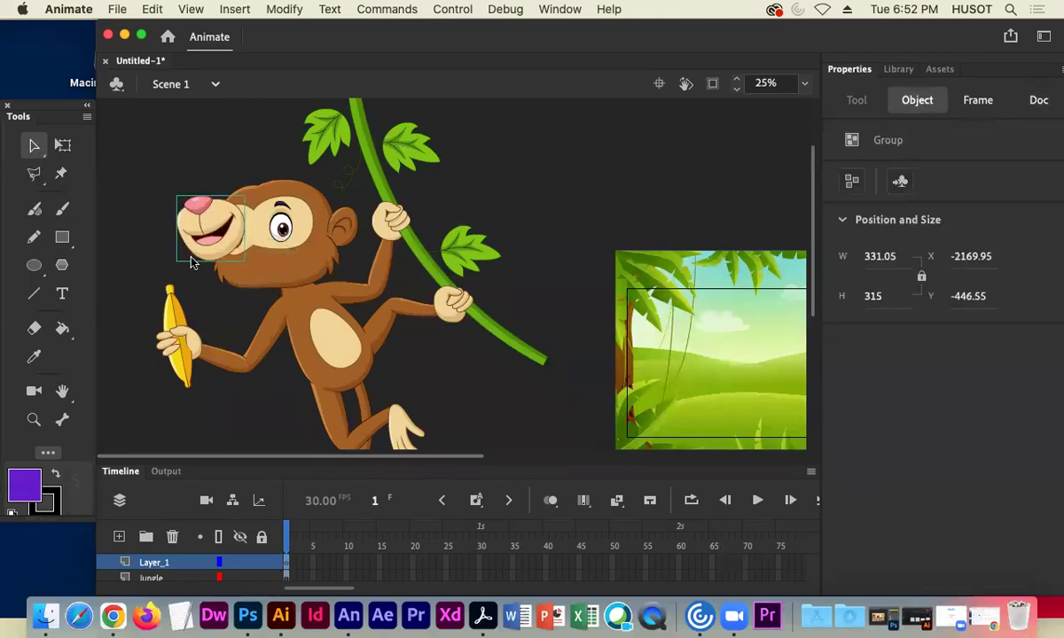
key(super+z)
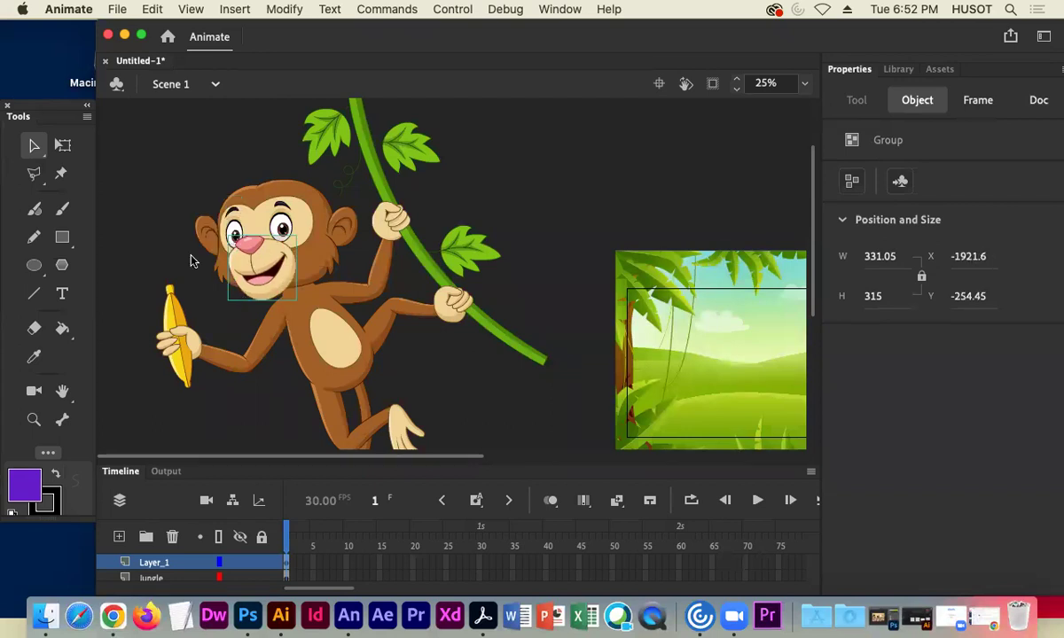
Add the eye area and head pieces to the selected muzzle and convert them together into a Movie Clip symbol named monkey_head.
shift+click(306, 233)
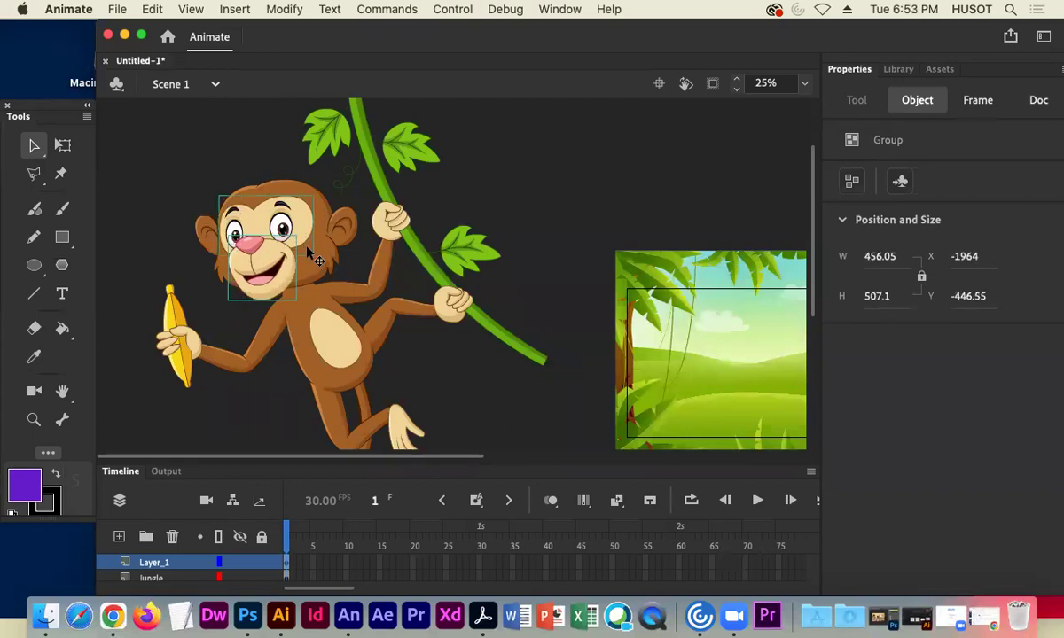
shift+click(314, 265)
drag(318, 264, 247, 217)
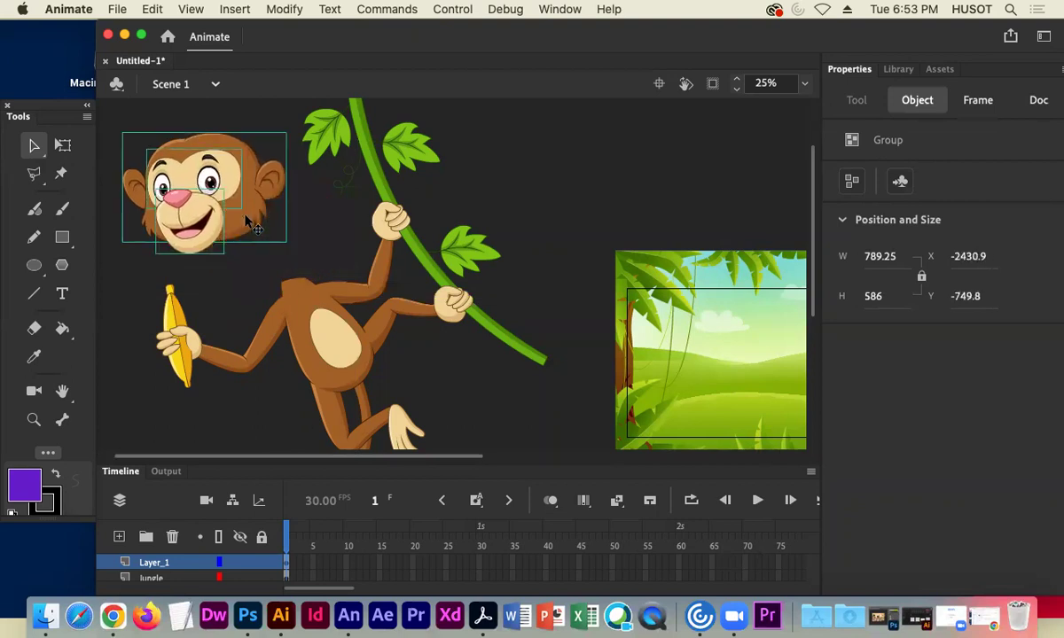
key(super+z)
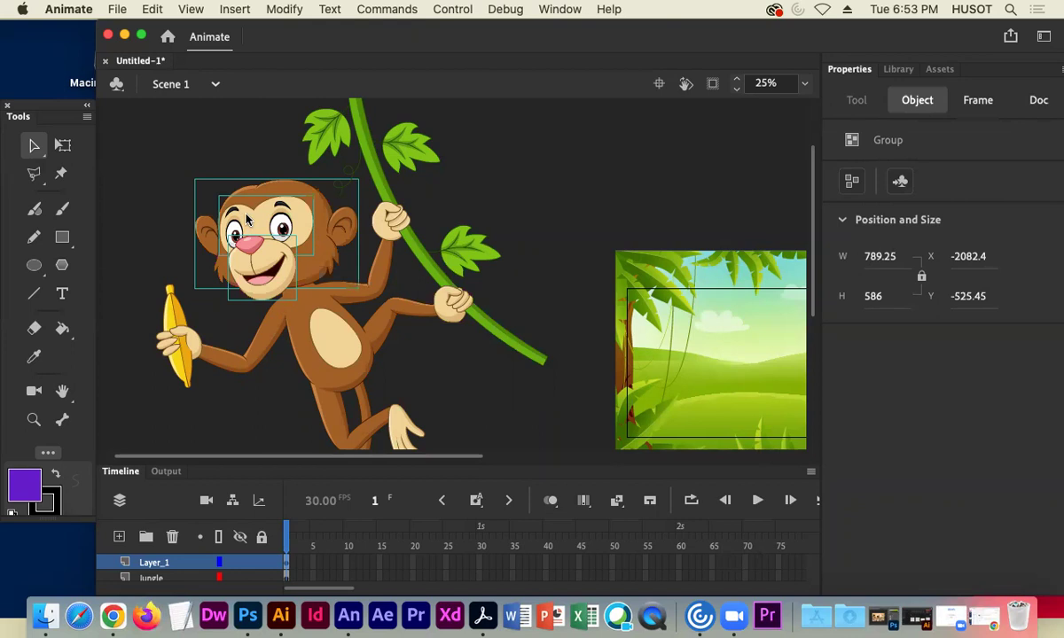
right_click(298, 236)
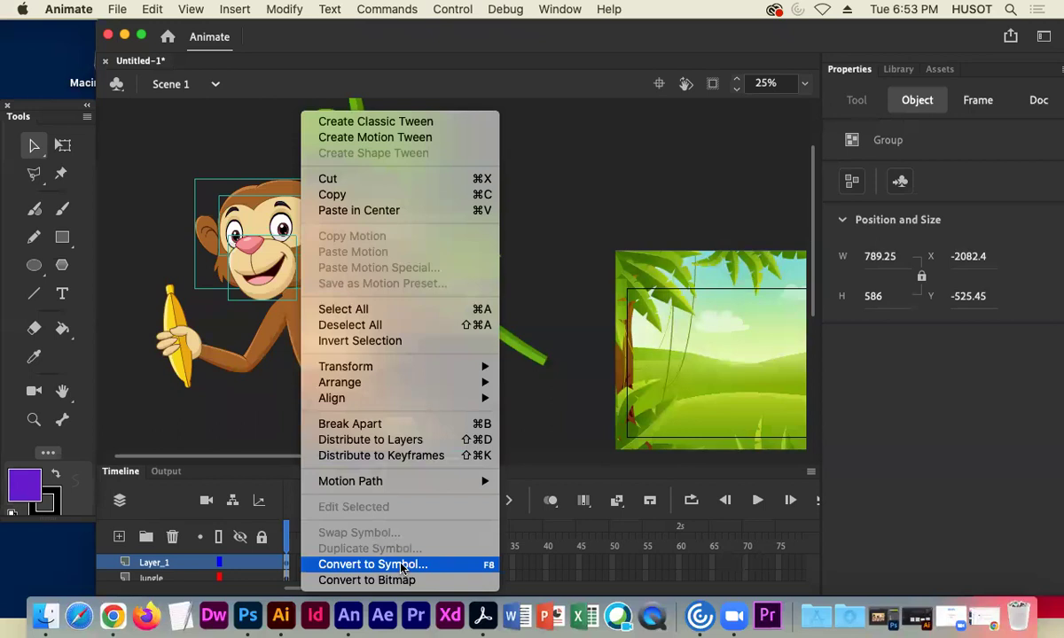
click(373, 564)
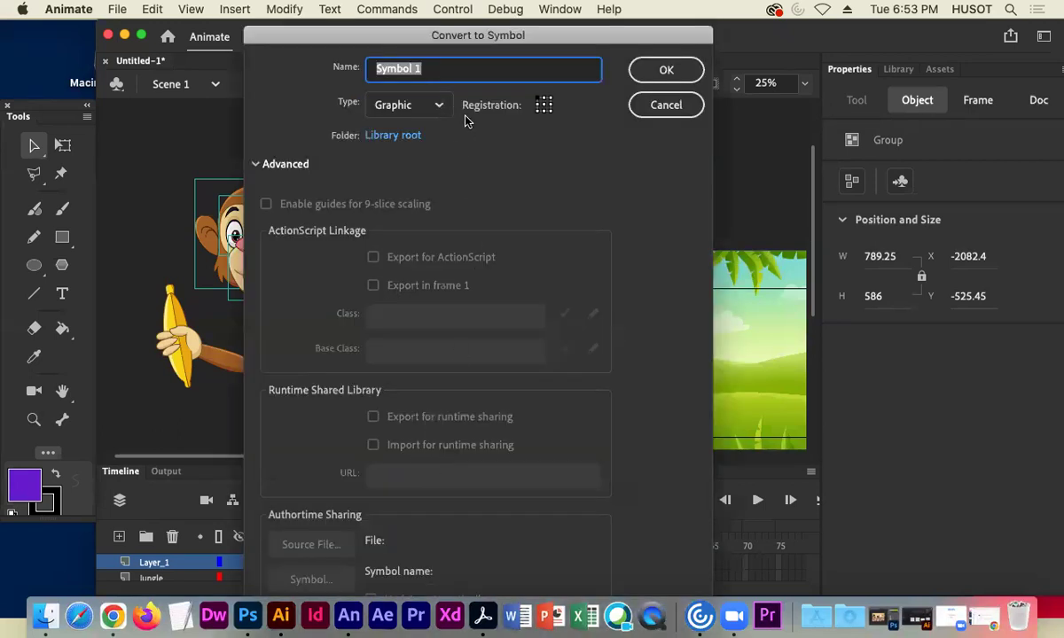
text(monkey_head)
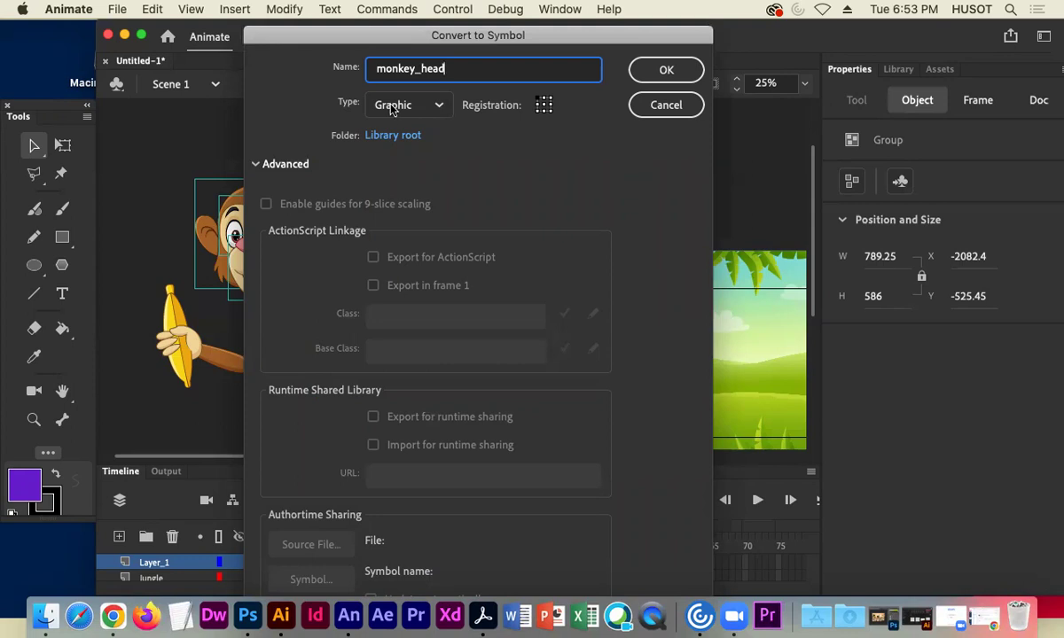
click(390, 108)
click(385, 135)
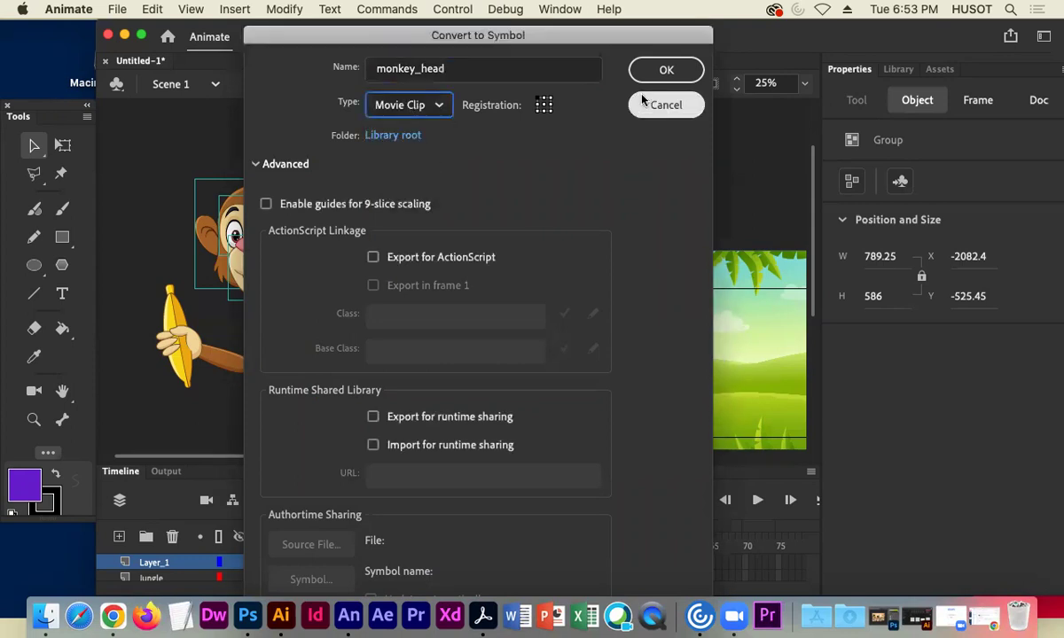
click(658, 71)
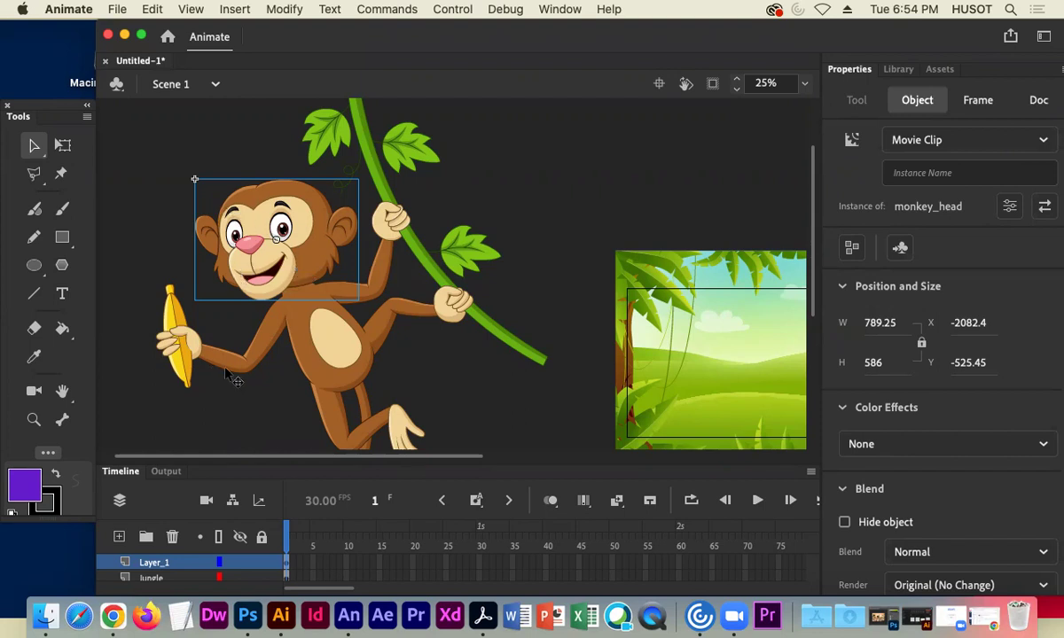
Test-move the monkey's torso piece, undo the move, and convert the torso into a Movie Clip symbol named monkey_torso.
click(323, 330)
drag(324, 330, 288, 370)
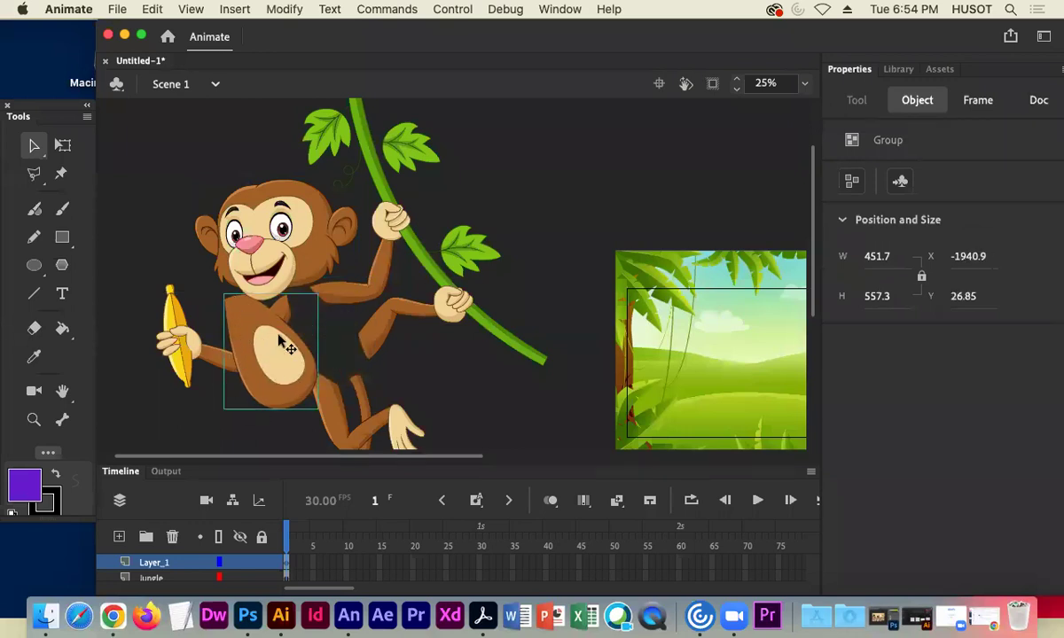
key(super+z)
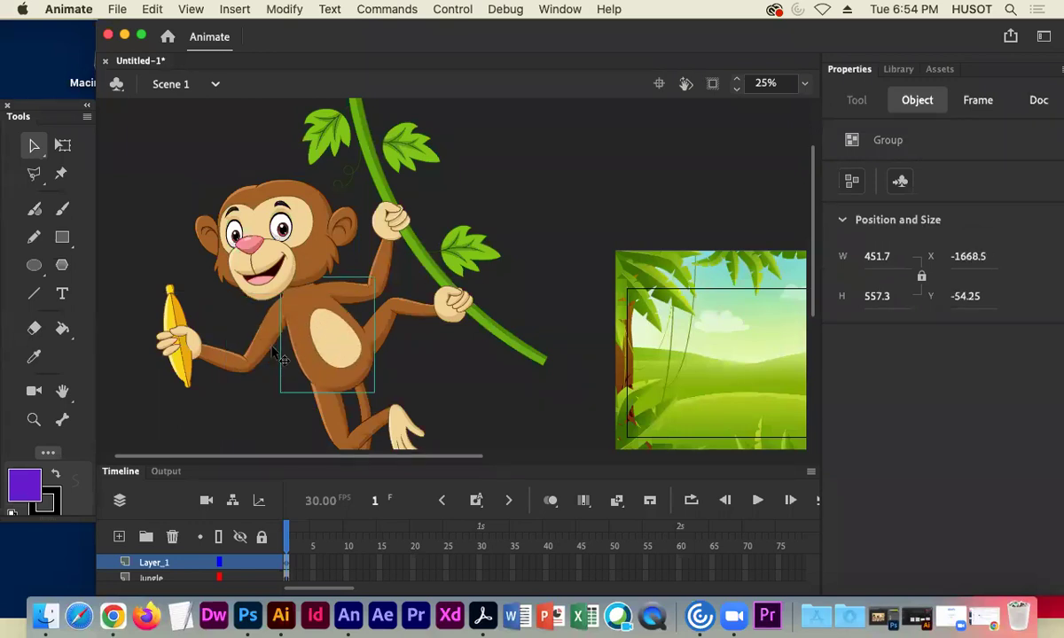
right_click(325, 328)
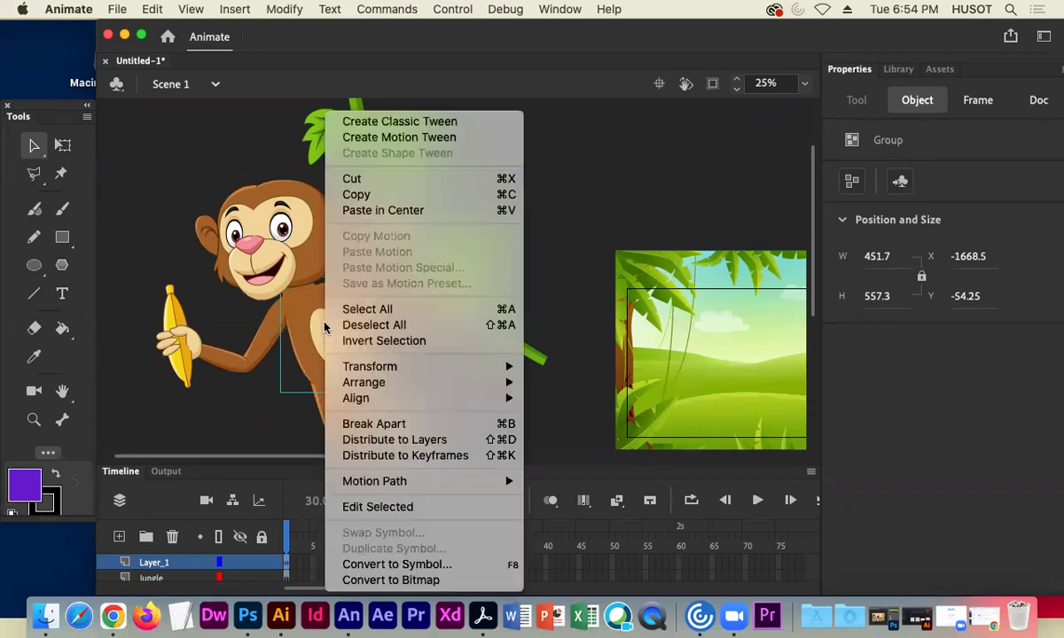
click(403, 564)
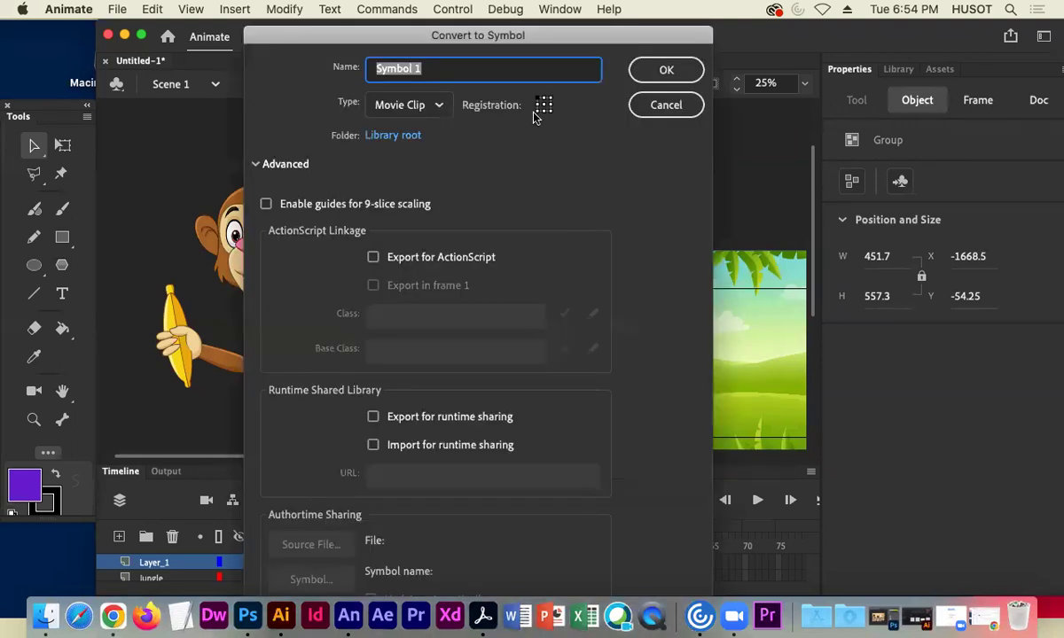
text(monk)
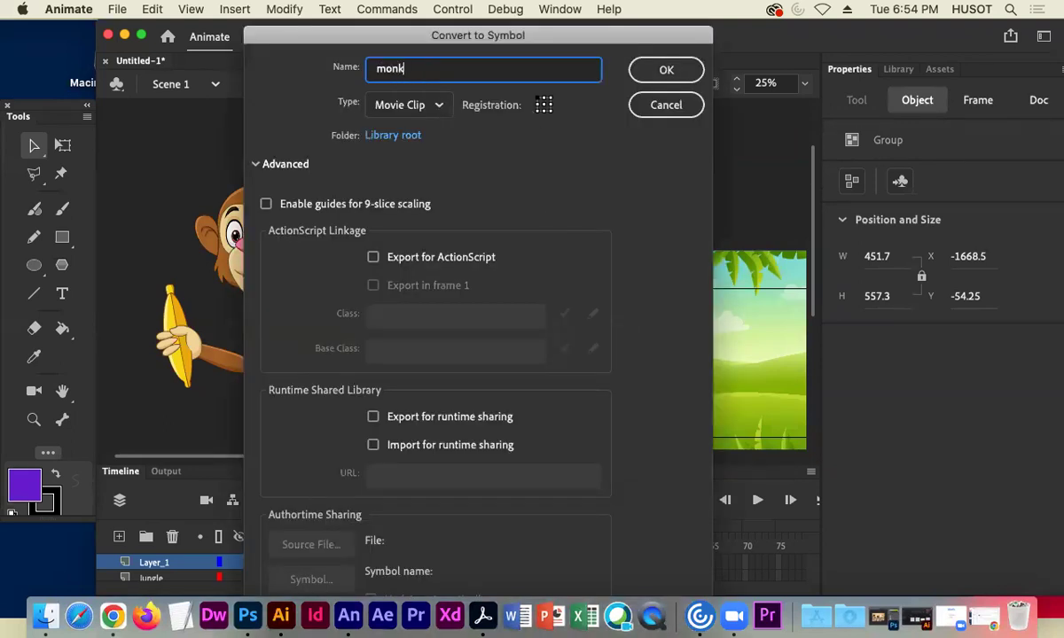
text(ey_torso)
click(656, 71)
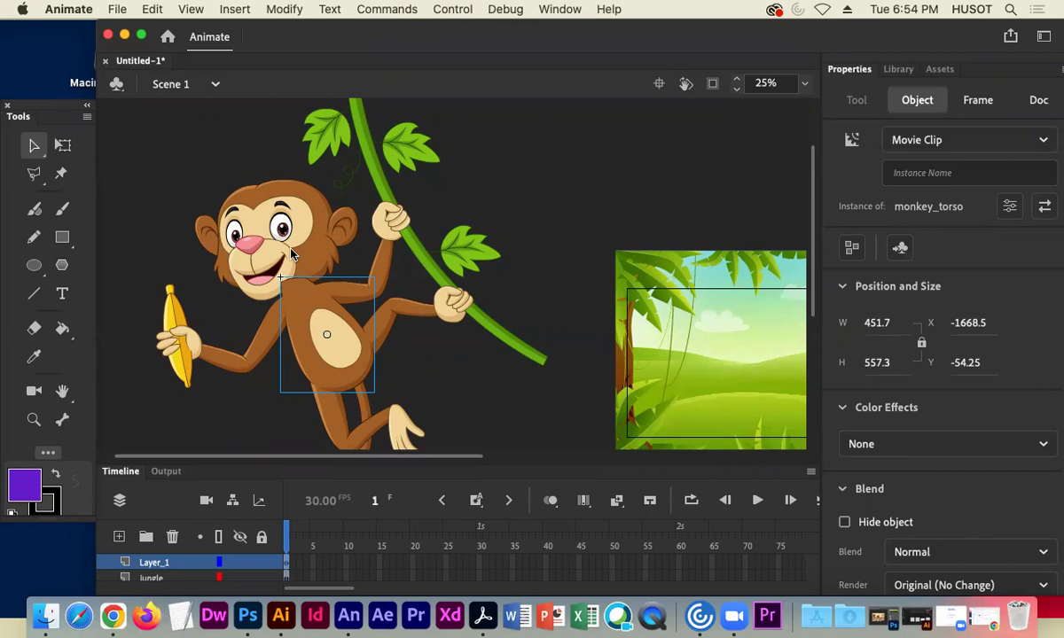
Test-move the arm piece on the banana side, undo the move, and convert it into a Movie Clip symbol named monkey_rightarm.
click(285, 184)
click(337, 349)
drag(263, 359, 281, 413)
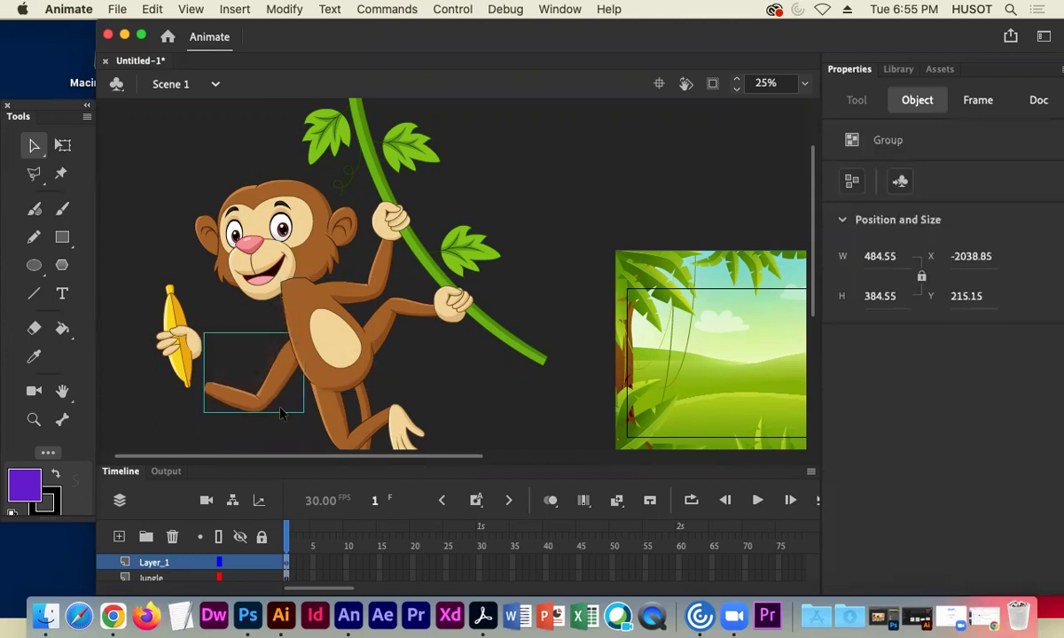
key(cmd+z)
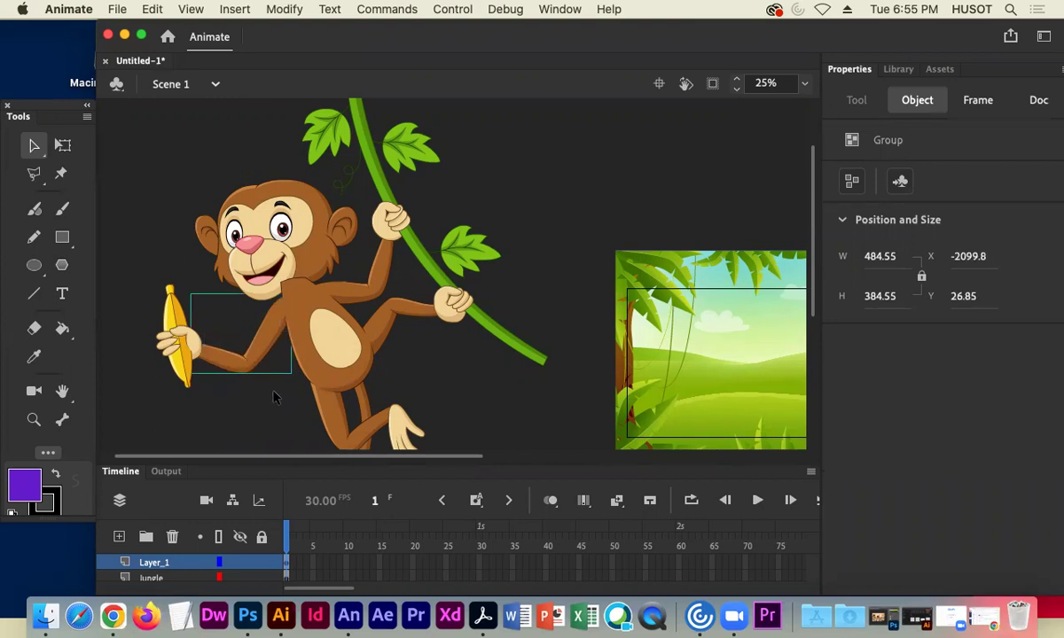
right_click(259, 339)
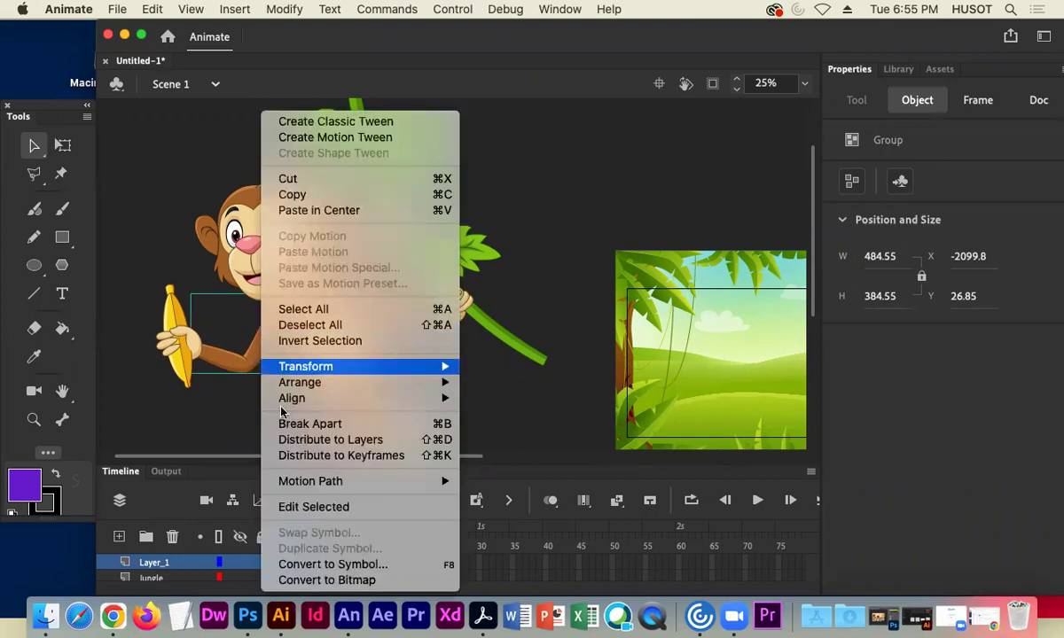
click(330, 562)
text(monkey_)
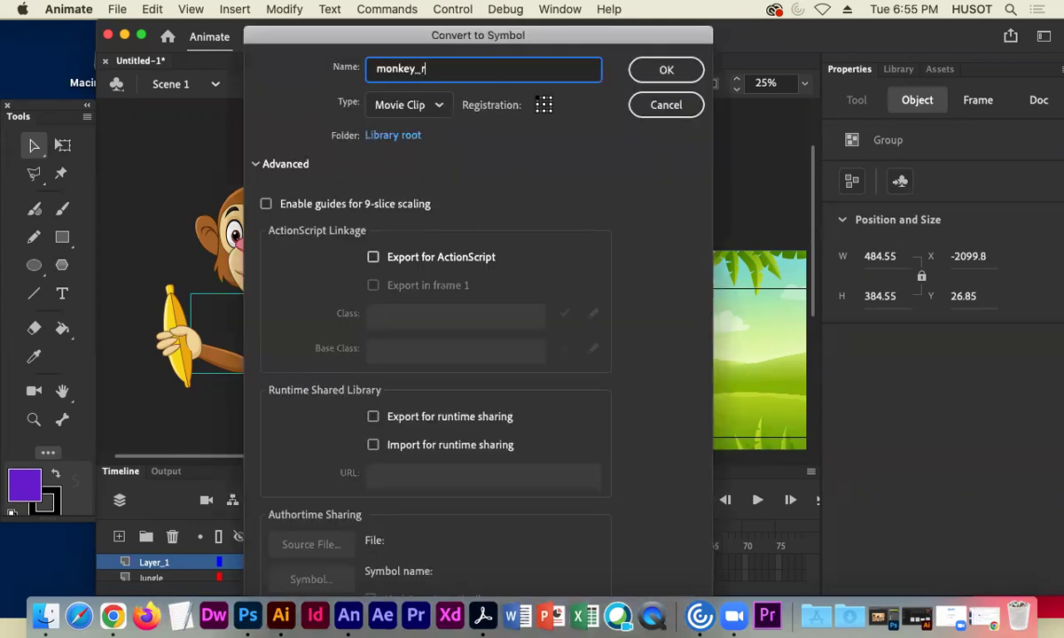
text(rightarm)
click(647, 75)
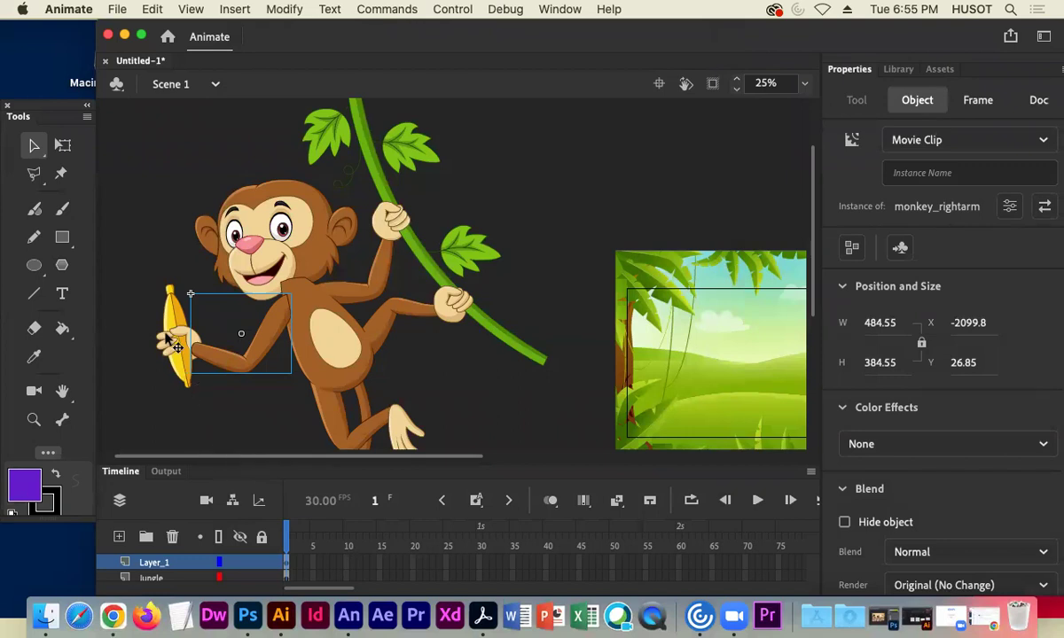
Test-move the hand holding the banana, return it to the wrist, and convert it into a Movie Clip symbol named monkey_righthand.
drag(165, 341, 168, 291)
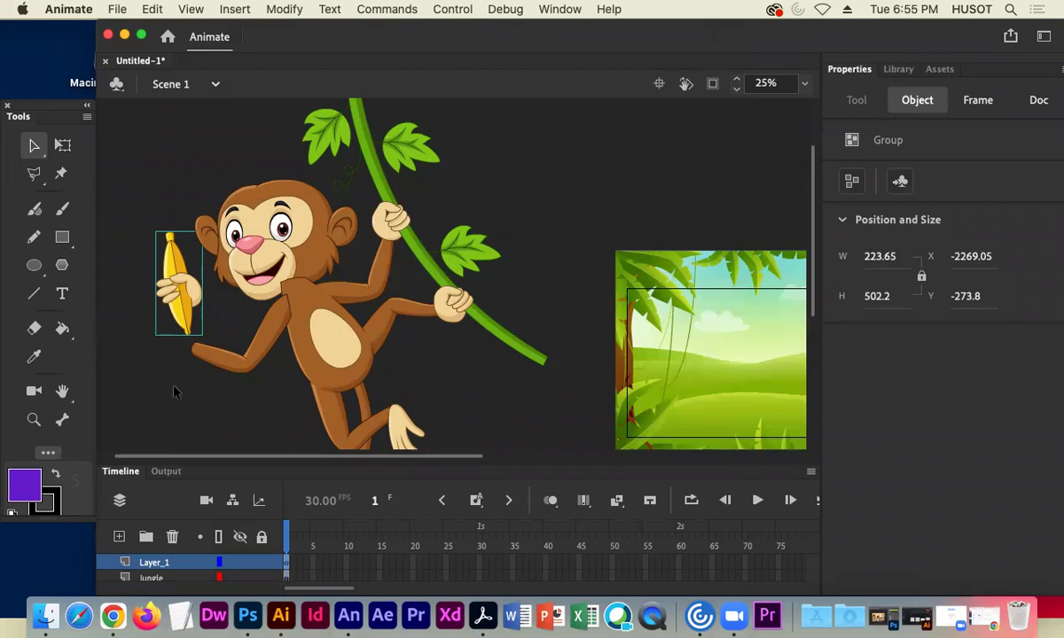
drag(180, 308, 181, 360)
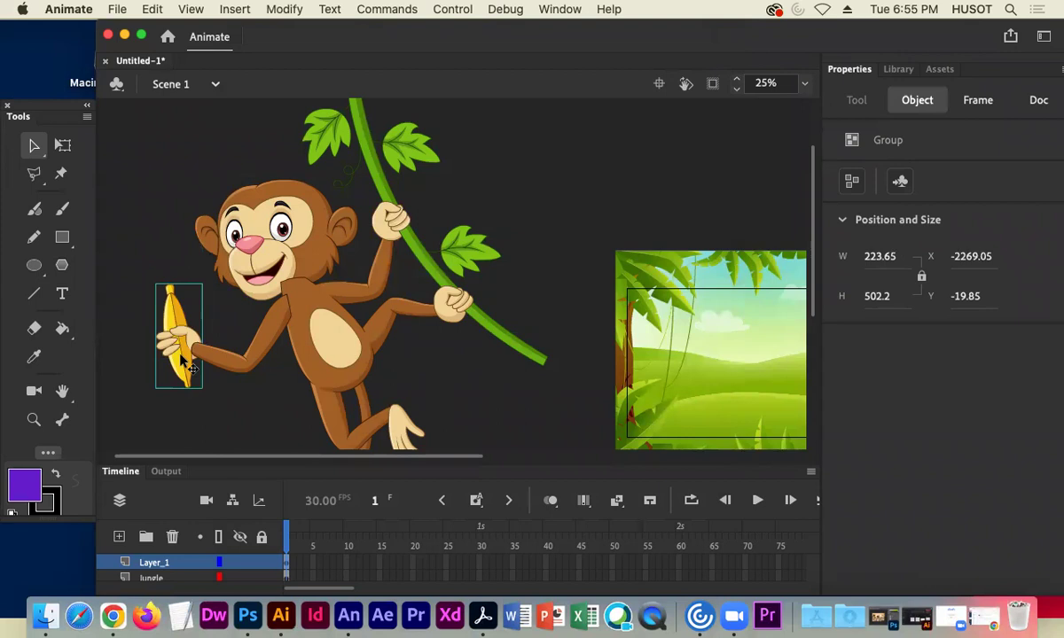
right_click(177, 315)
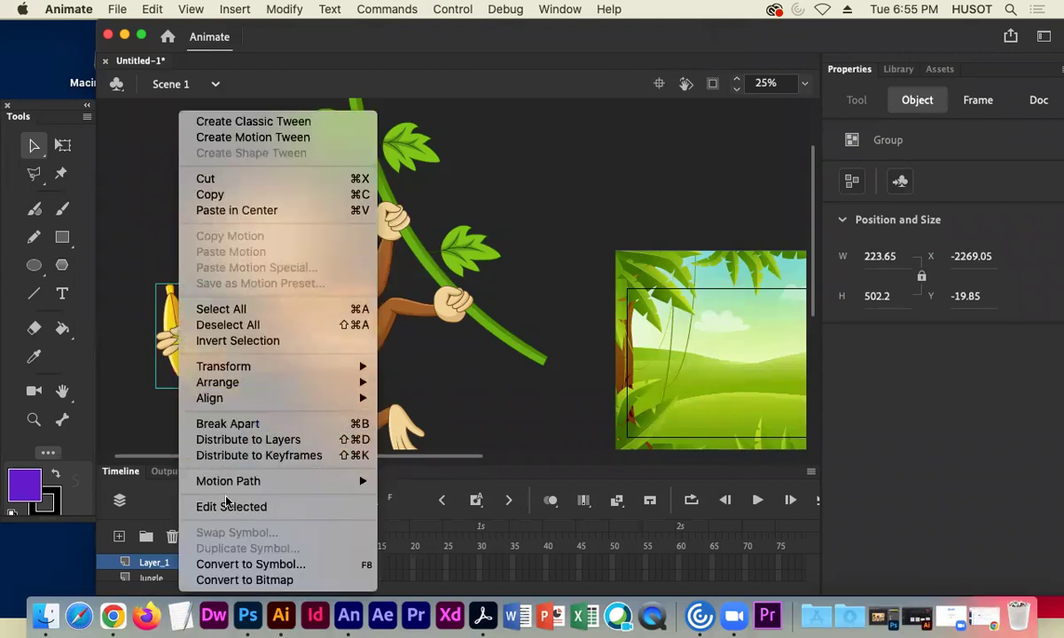
click(251, 563)
text(monkey_righthand)
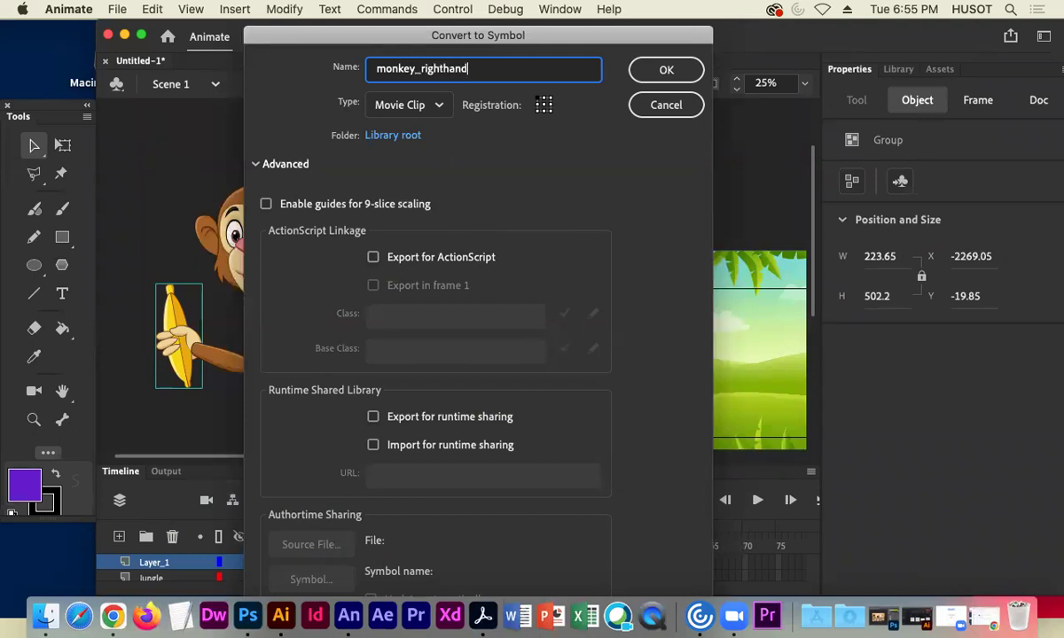
click(665, 70)
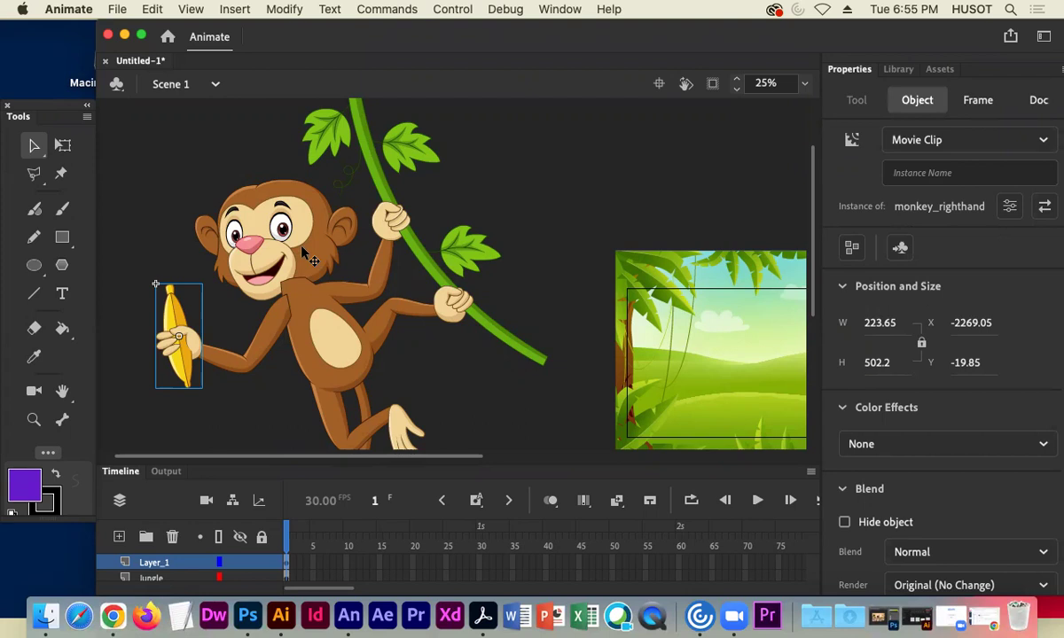
Test-move the arm reaching for the vine, undo the move, and convert it into a Movie Clip symbol named monkey_leftarm.
drag(350, 295, 422, 308)
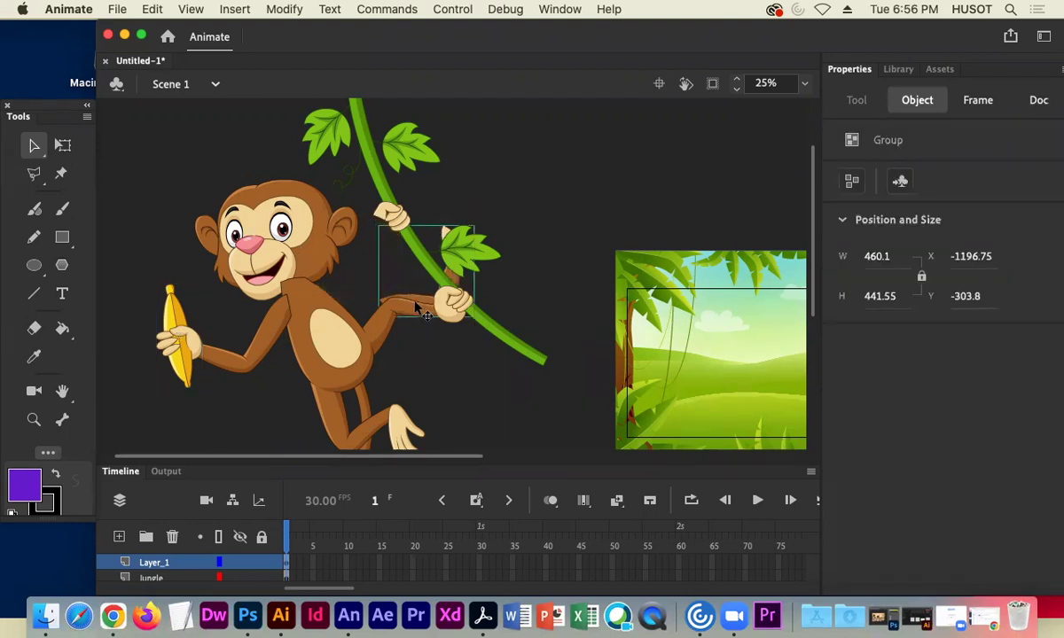
key(super+z)
right_click(341, 291)
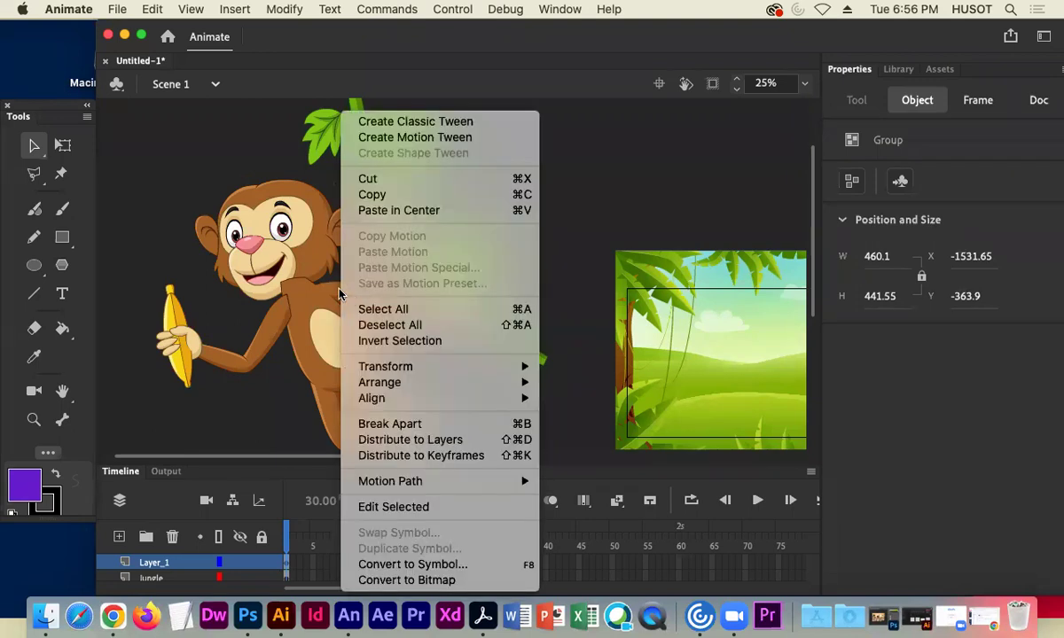
click(416, 565)
text(mon)
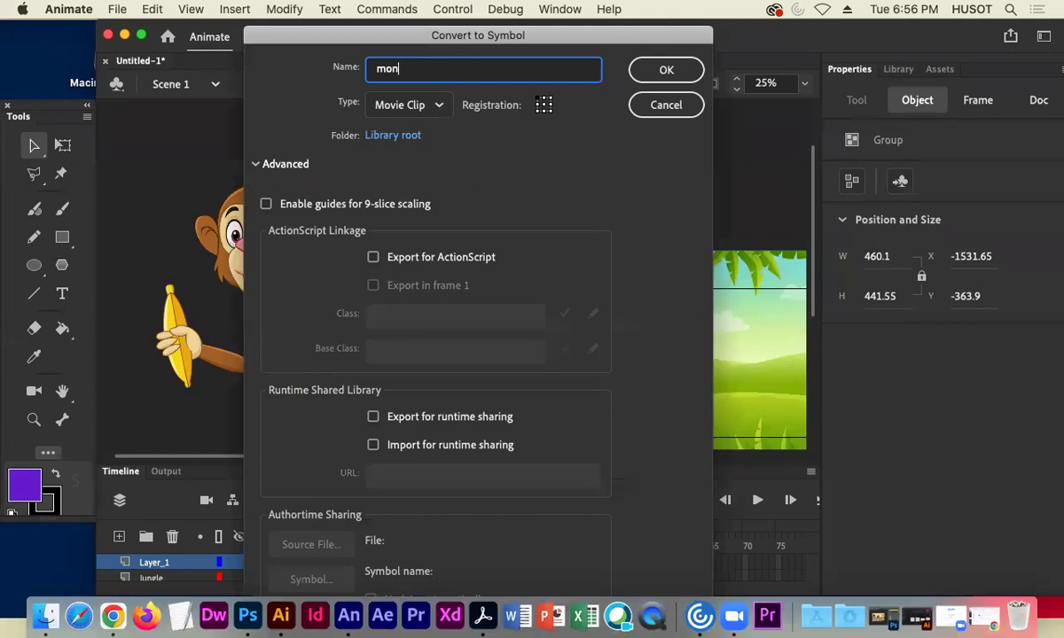
text(key_leftarm)
click(638, 69)
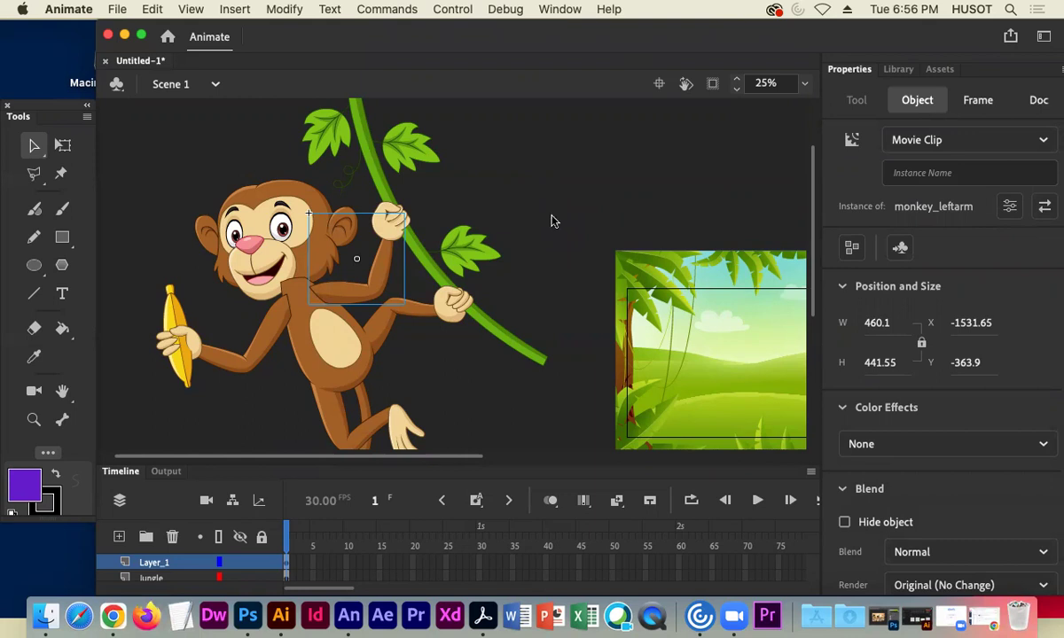
Test-move the upper fist gripping the vine and undo the move.
click(383, 220)
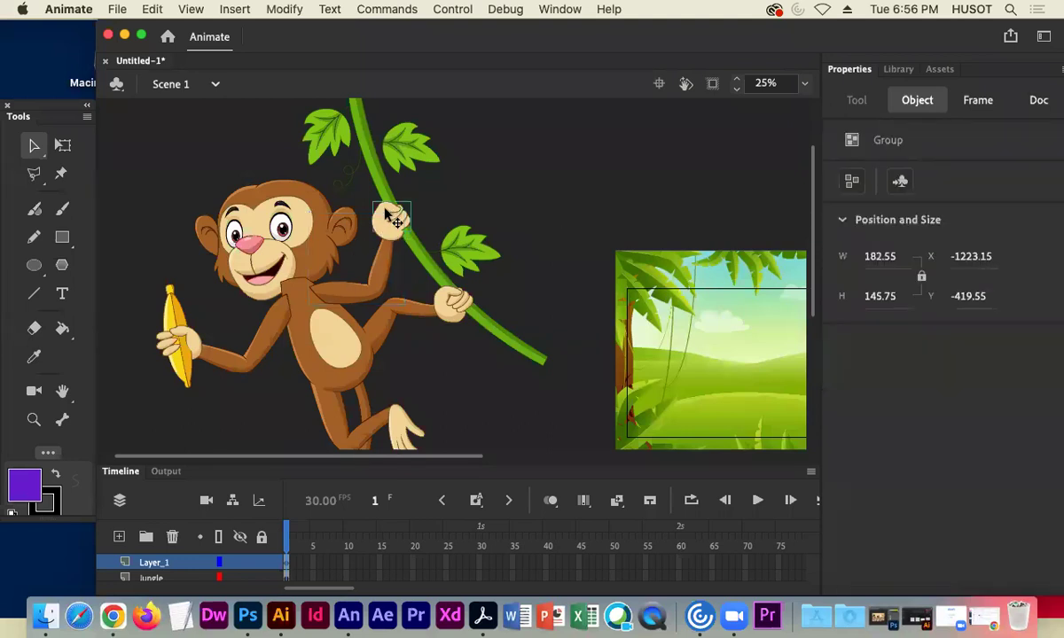
drag(383, 220, 485, 193)
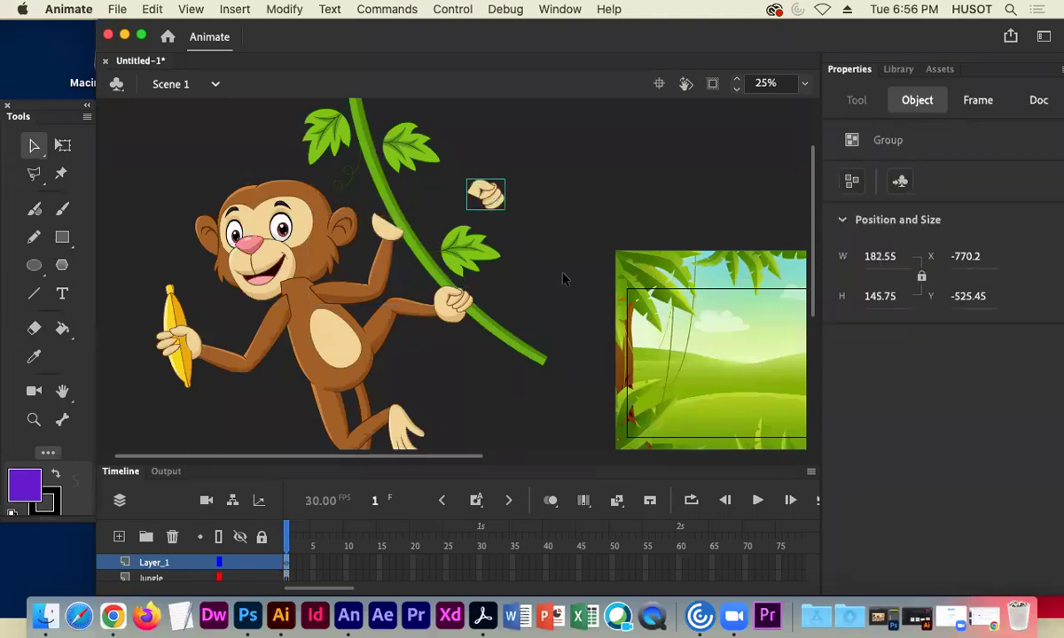
key(super+z)
Test-move the upper fist and the monkey_leftarm instance separately to check which piece holds the palm, and undo both moves.
click(376, 232)
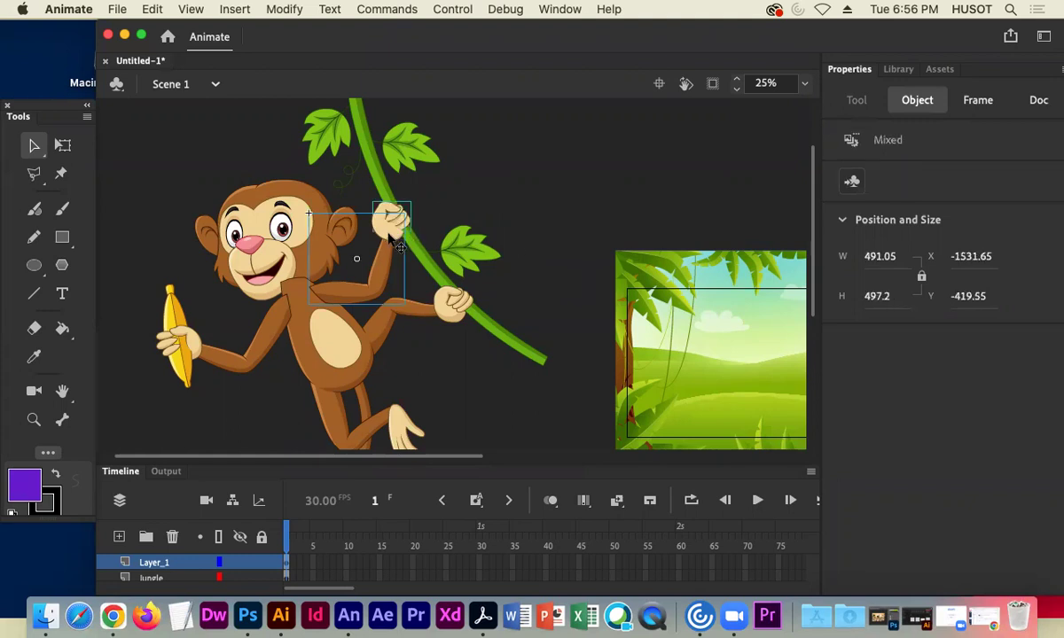
click(389, 216)
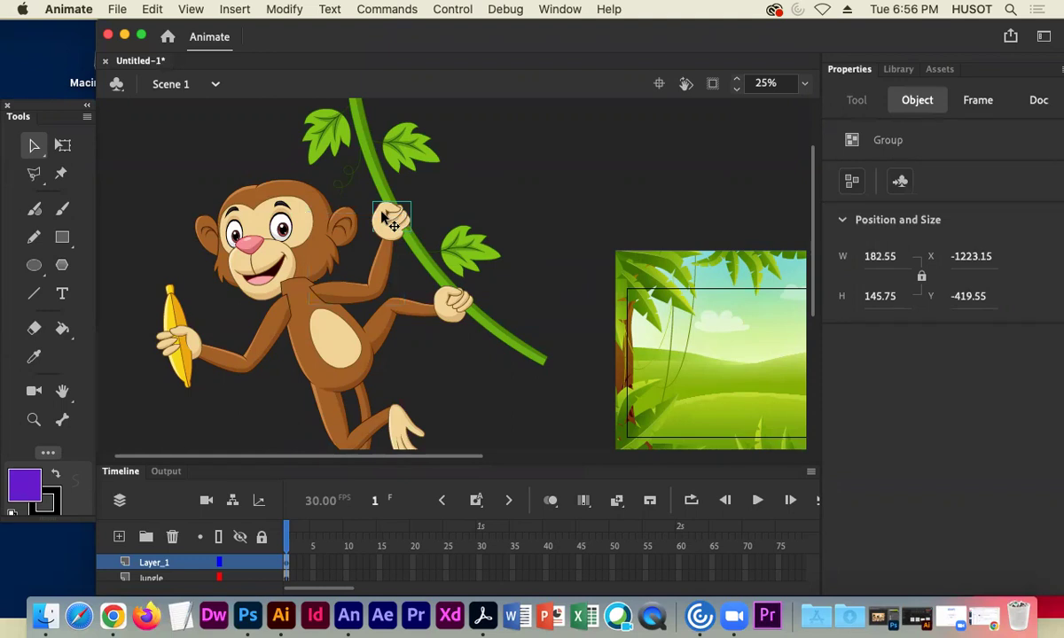
click(365, 211)
click(373, 207)
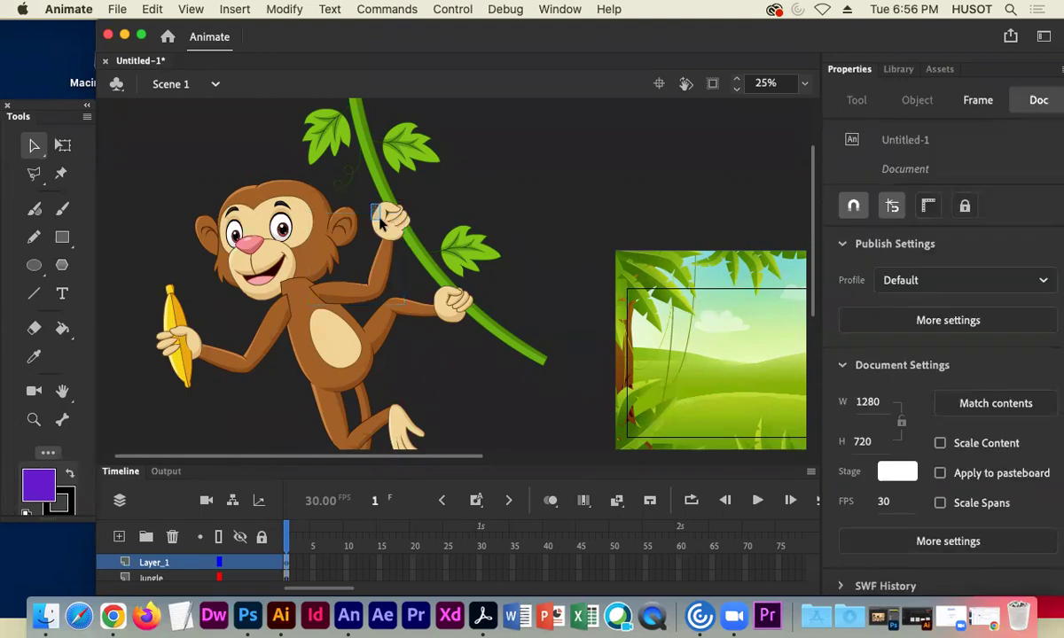
click(366, 215)
click(388, 218)
drag(387, 223, 472, 200)
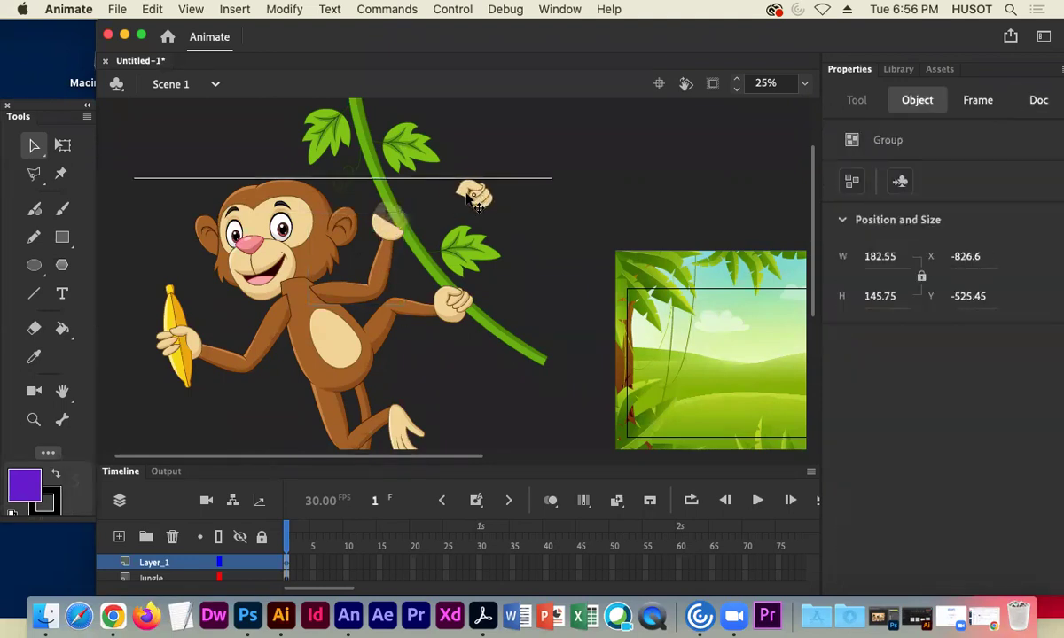
click(370, 221)
drag(377, 271, 368, 275)
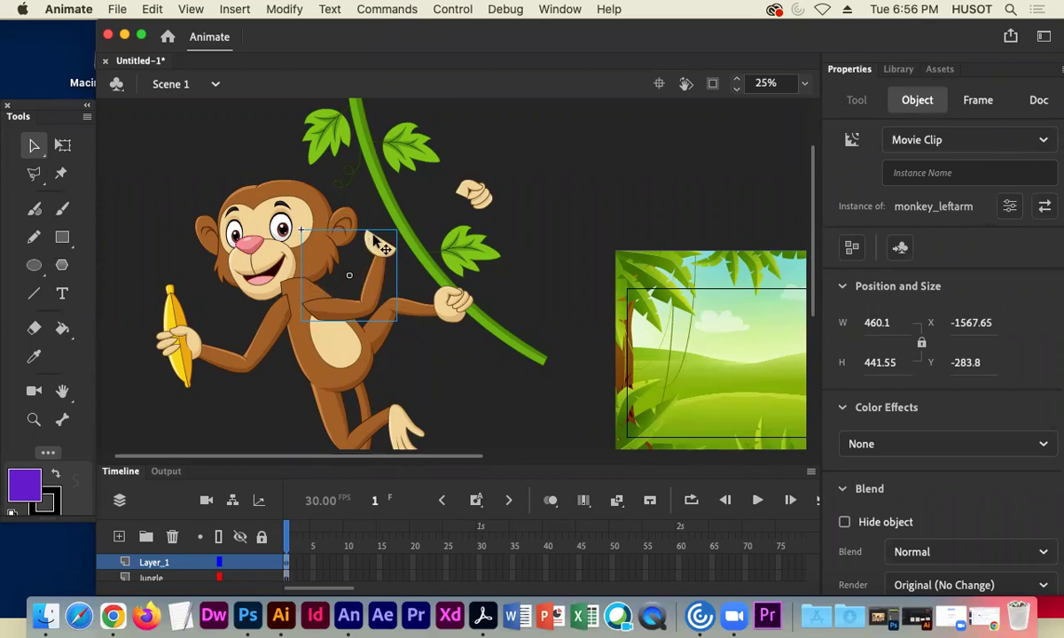
key(ctrl+z)
key(ctrl+z)
key(ctrl+z)
key(ctrl+z)
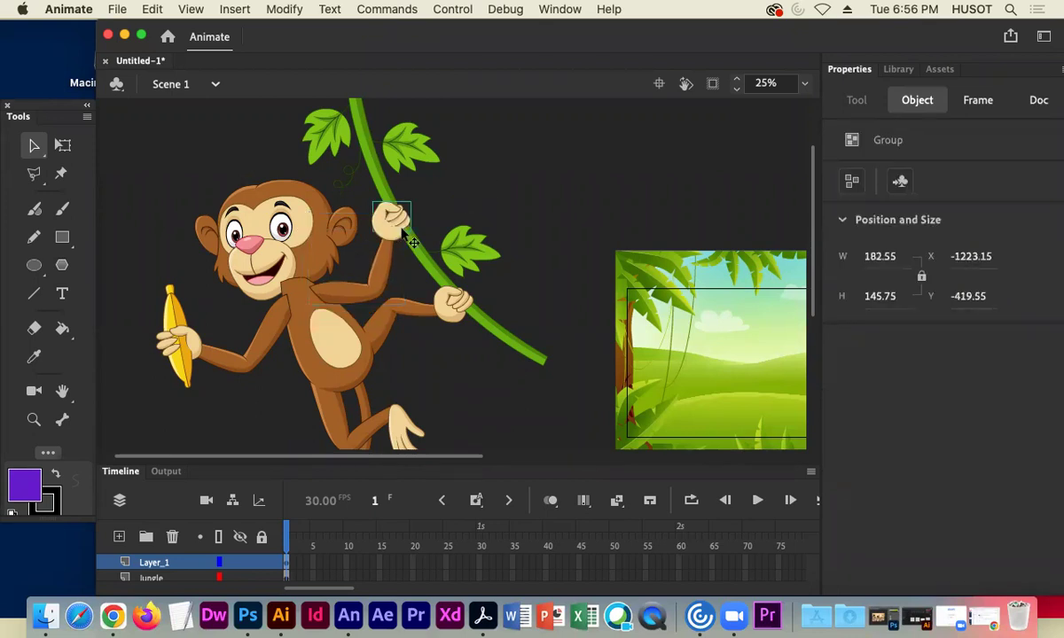
Test-move the monkey_leftarm instance away from the body twice, undoing each move.
click(432, 286)
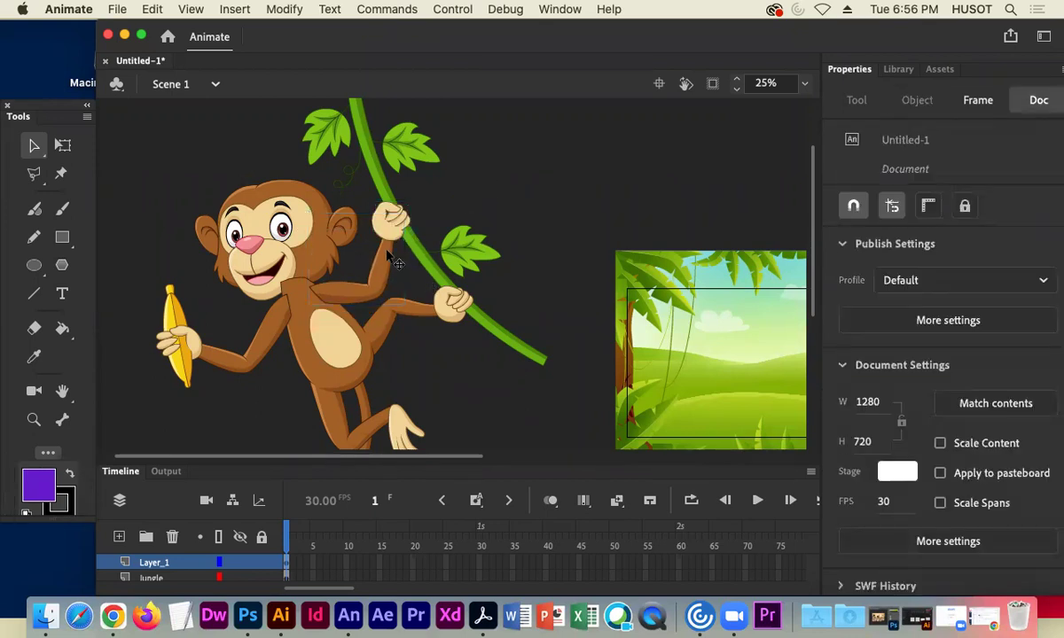
click(362, 237)
drag(362, 238, 428, 288)
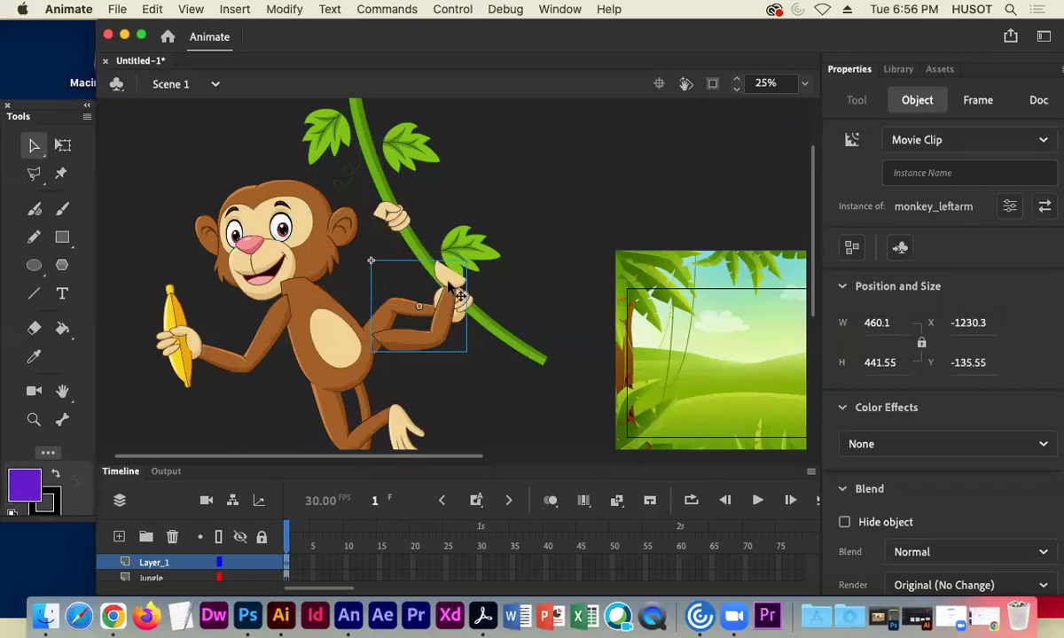
key(cmd+z)
click(448, 300)
click(381, 274)
click(375, 285)
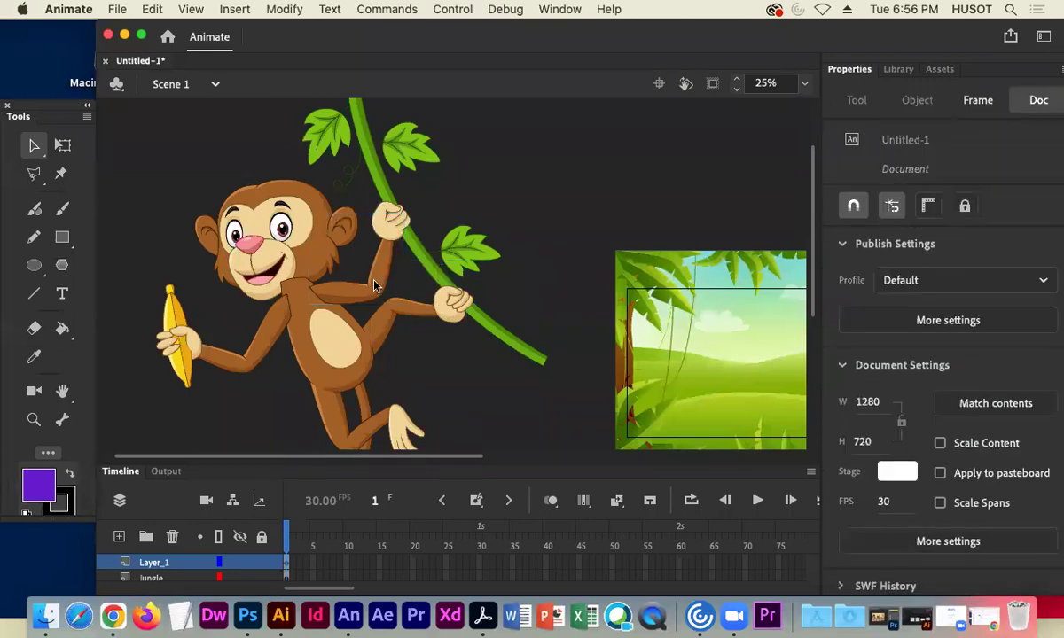
drag(374, 285, 468, 292)
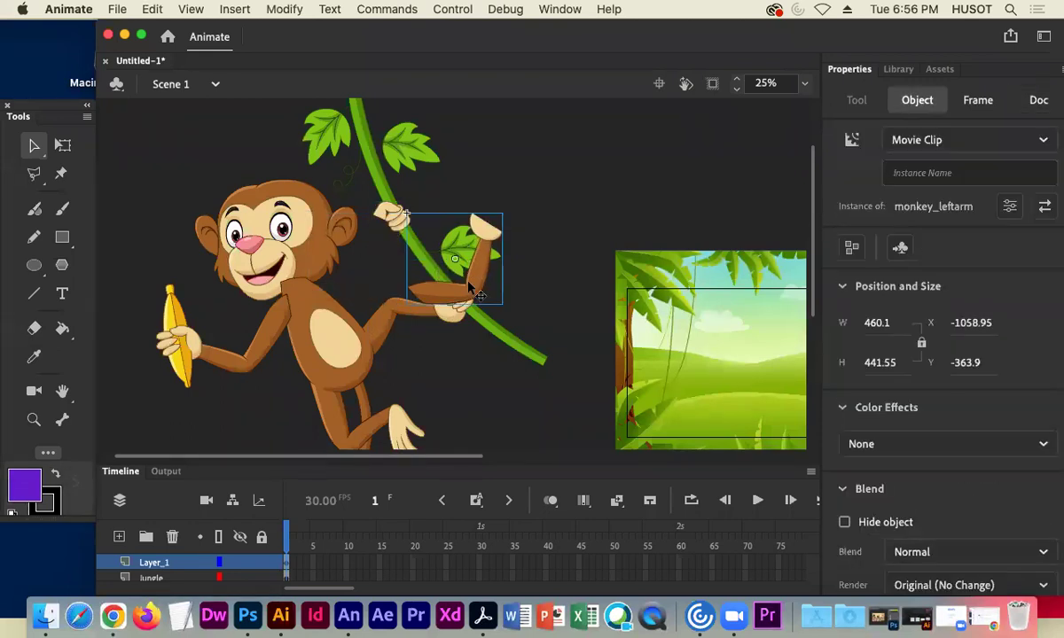
key(super+z)
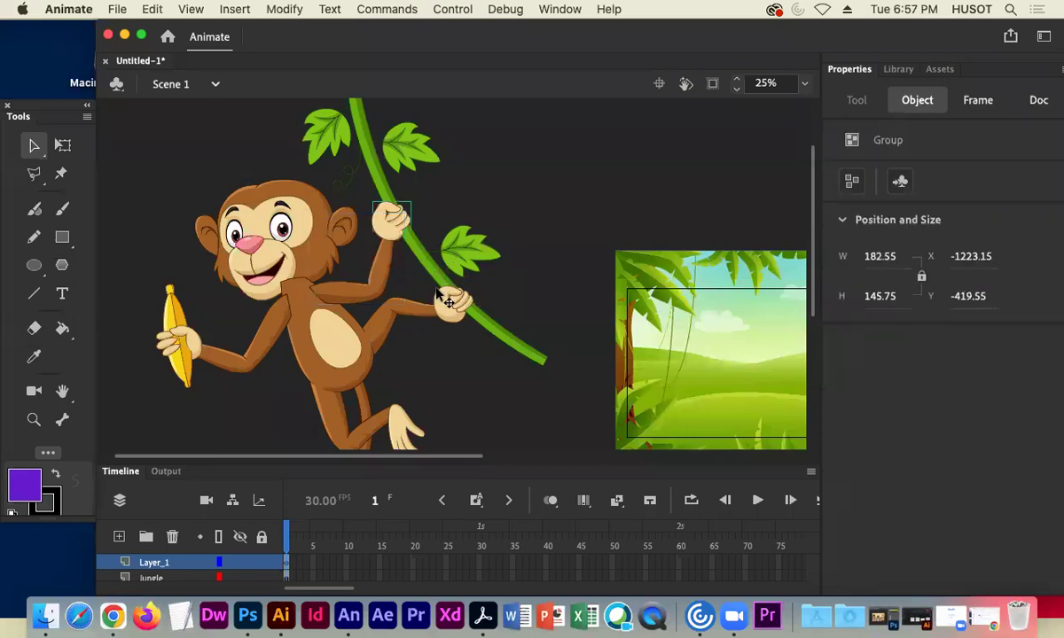
Undo the monkey_leftarm symbol conversion to restore the vine-side arm as a plain group.
click(380, 266)
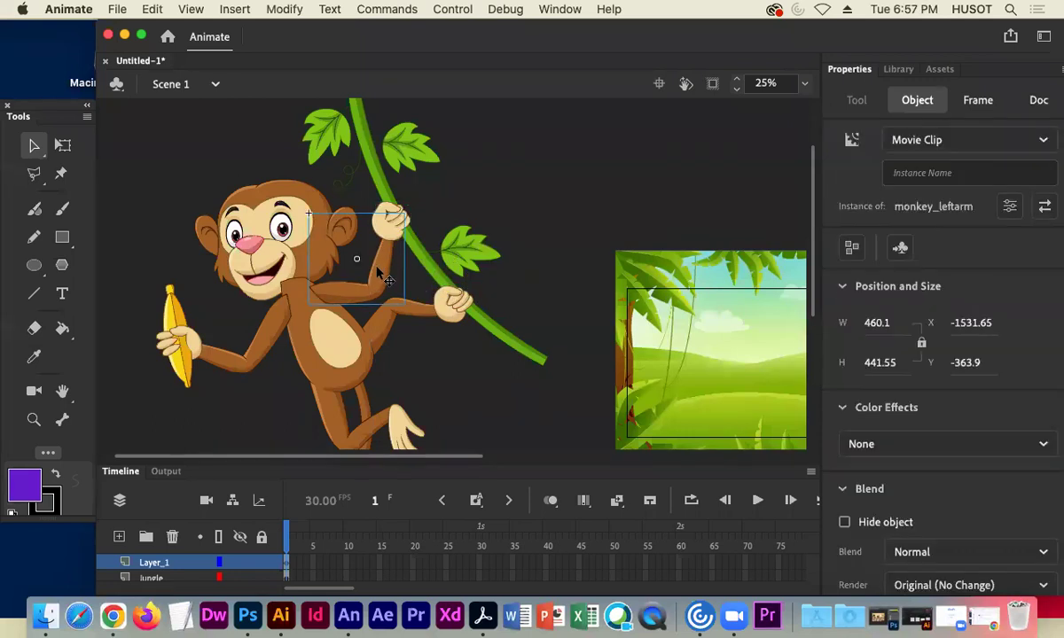
key(super+z)
shift+click(374, 270)
key(super+z)
click(374, 270)
key(super+g)
key(super+z)
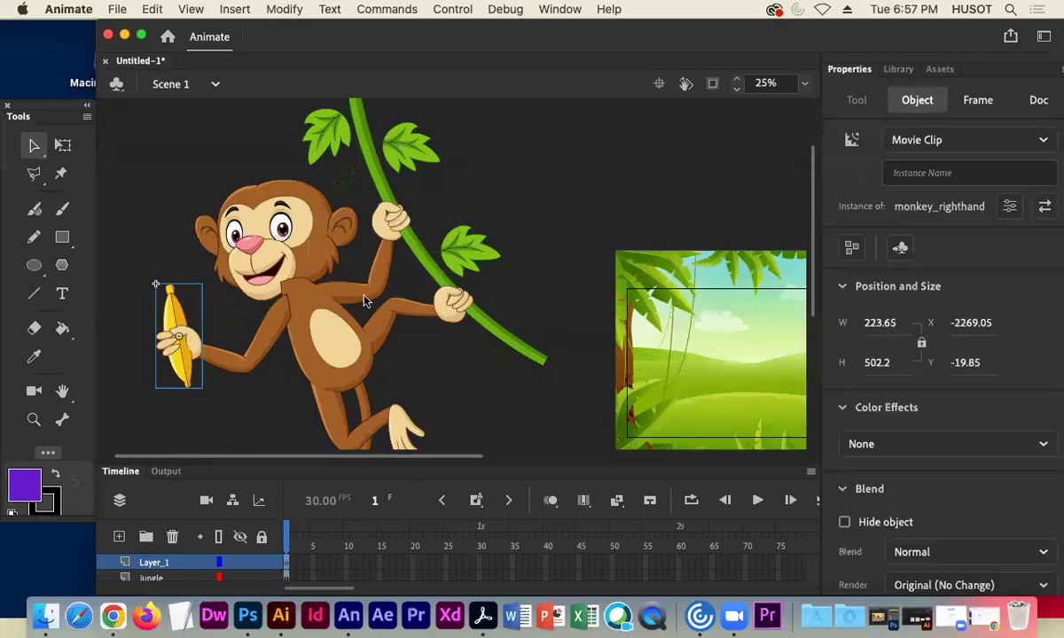
Test-move the restored vine-side arm group, undo the move, and compare it with the monkey_righthand instance.
drag(341, 293, 531, 282)
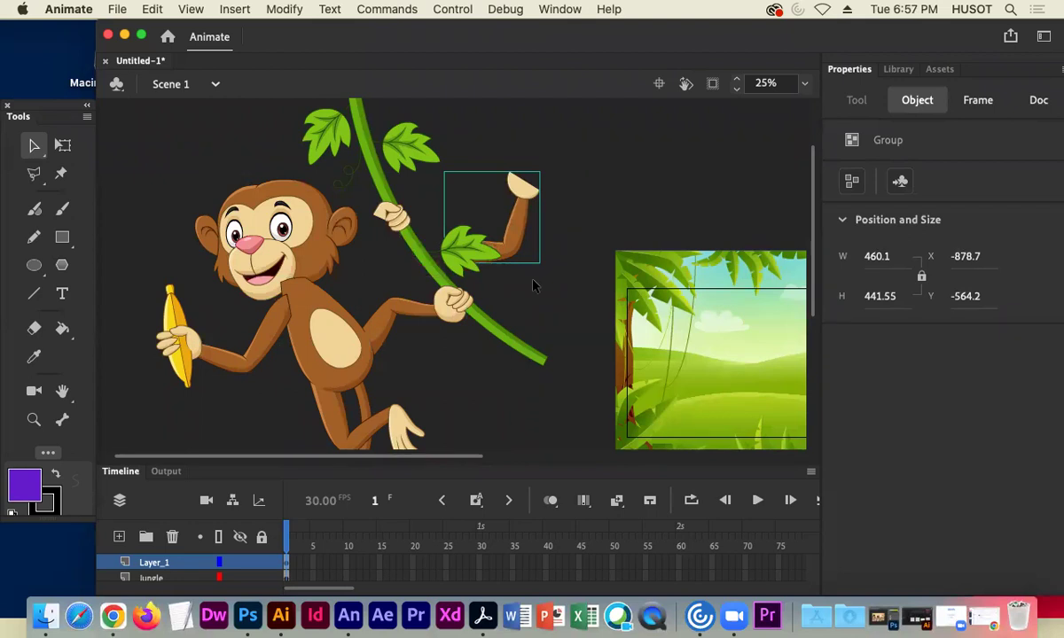
key(super+z)
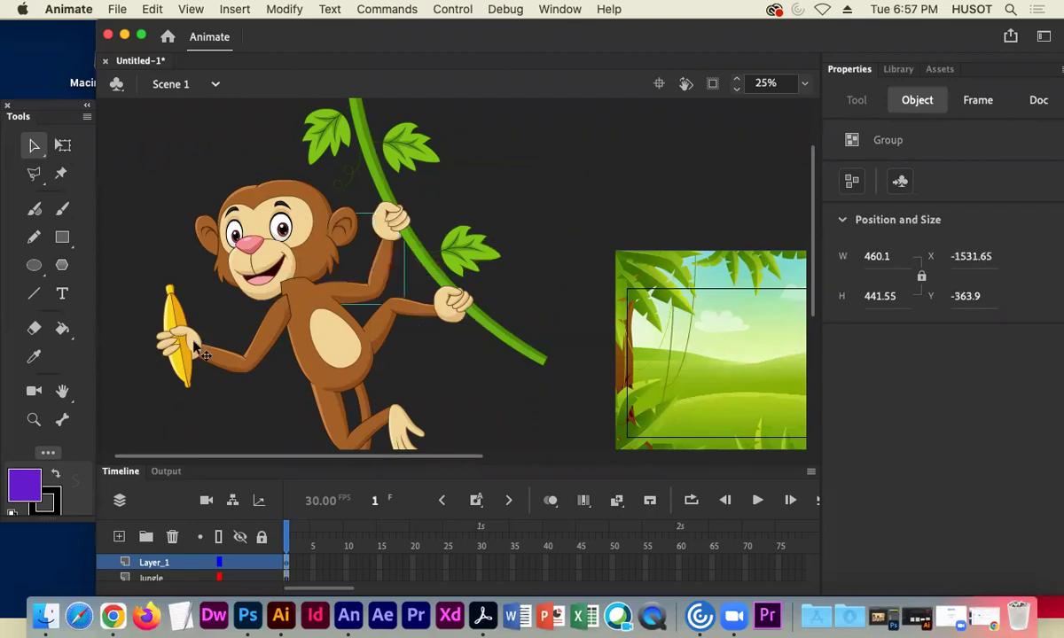
click(191, 345)
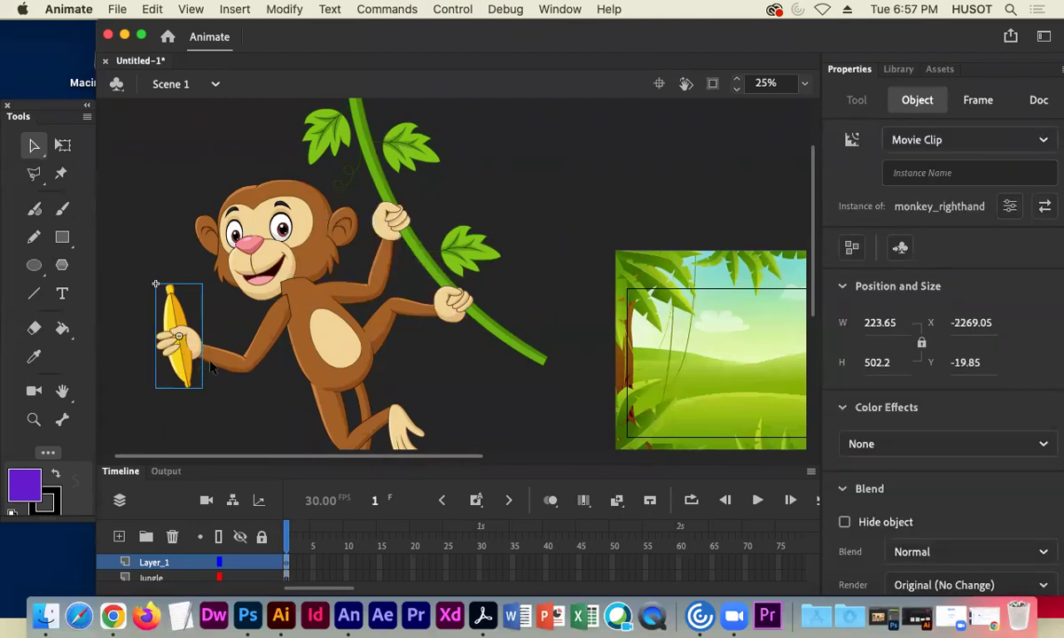
click(370, 290)
Break apart the vine-side arm group, test-move its palm piece off the wrist, and undo the move.
right_click(372, 289)
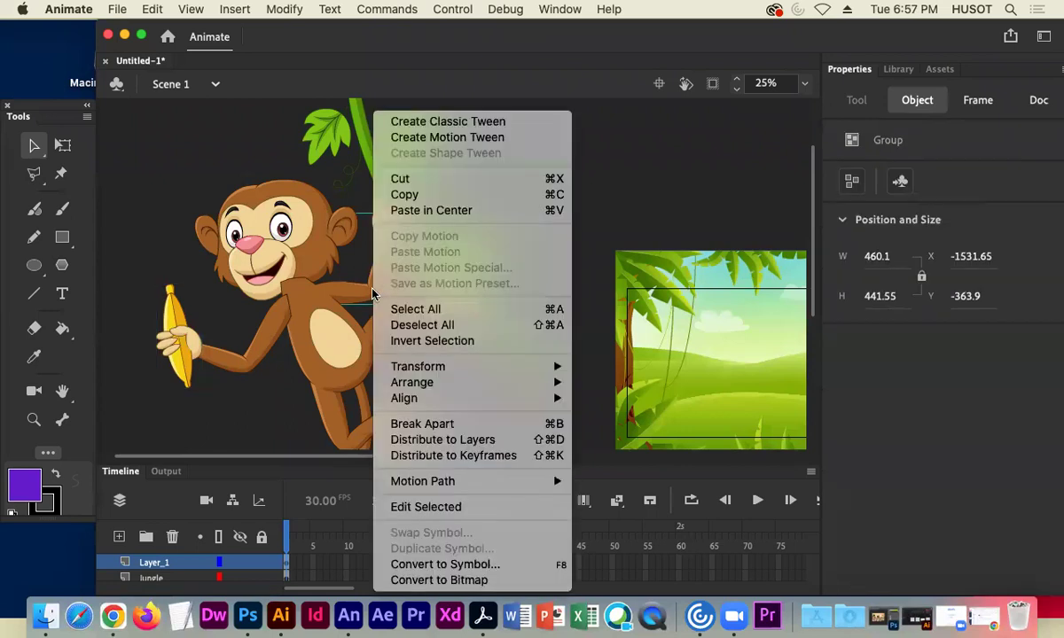
click(422, 423)
click(182, 138)
drag(383, 242, 457, 228)
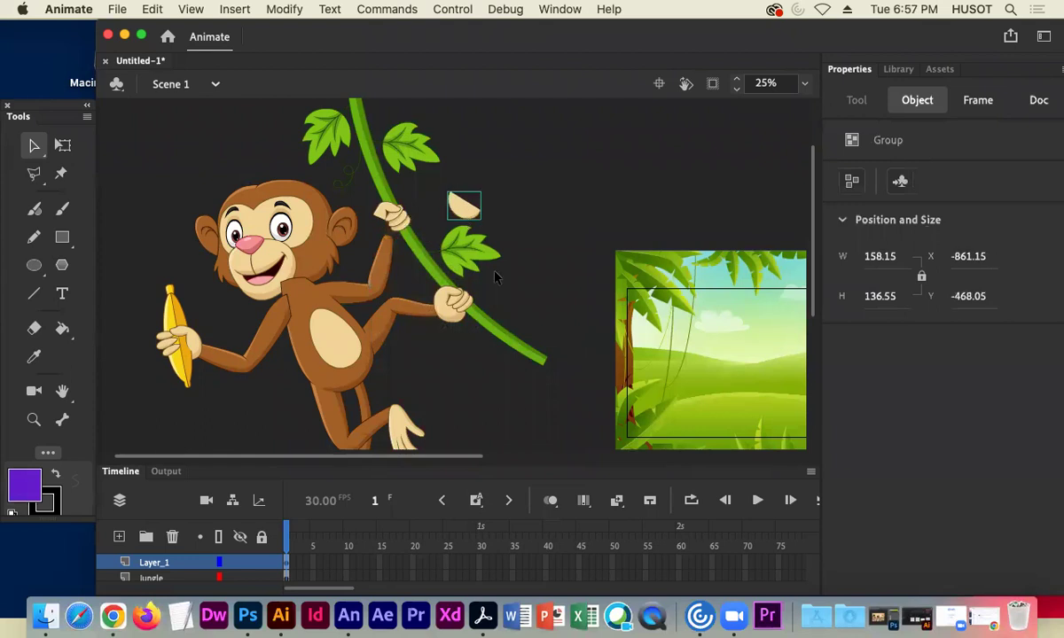
key(super+z)
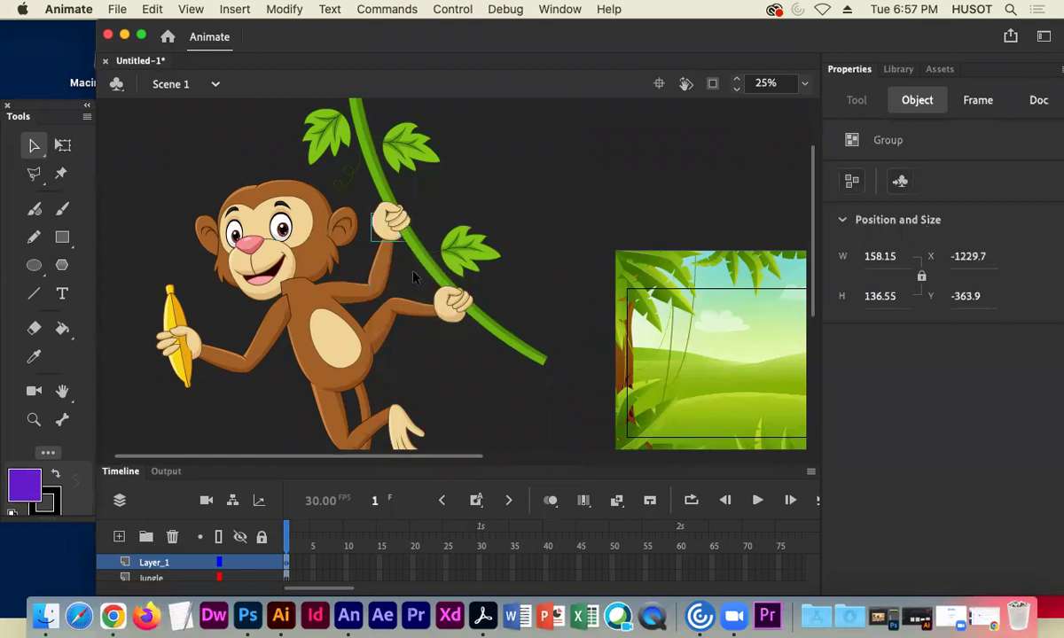
key(super+z)
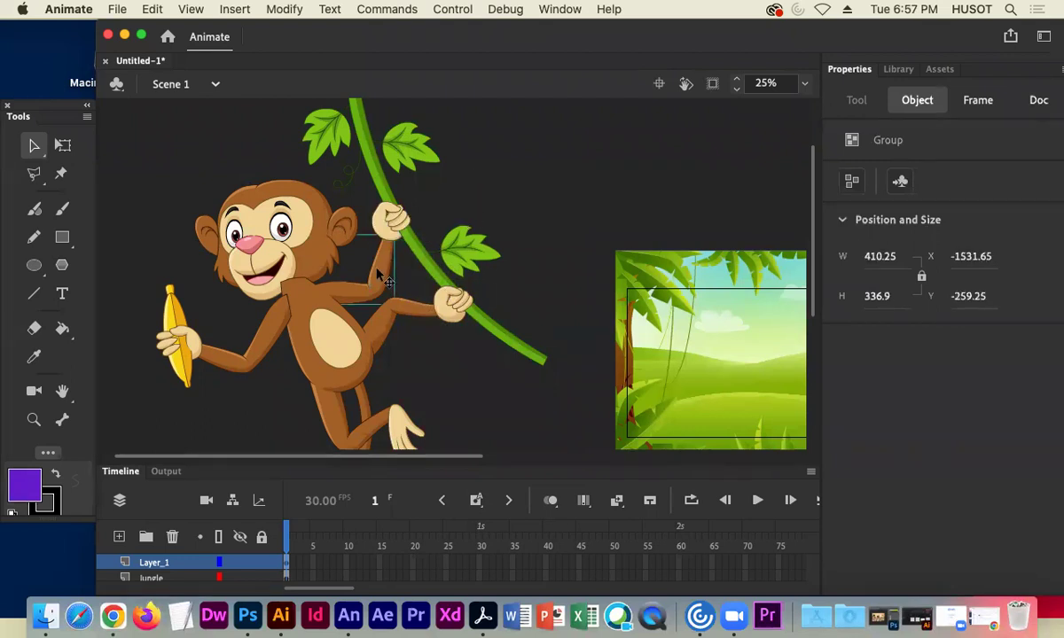
Convert the vine-side arm piece without the palm into a Movie Clip symbol named monkey_leftarm.
right_click(379, 276)
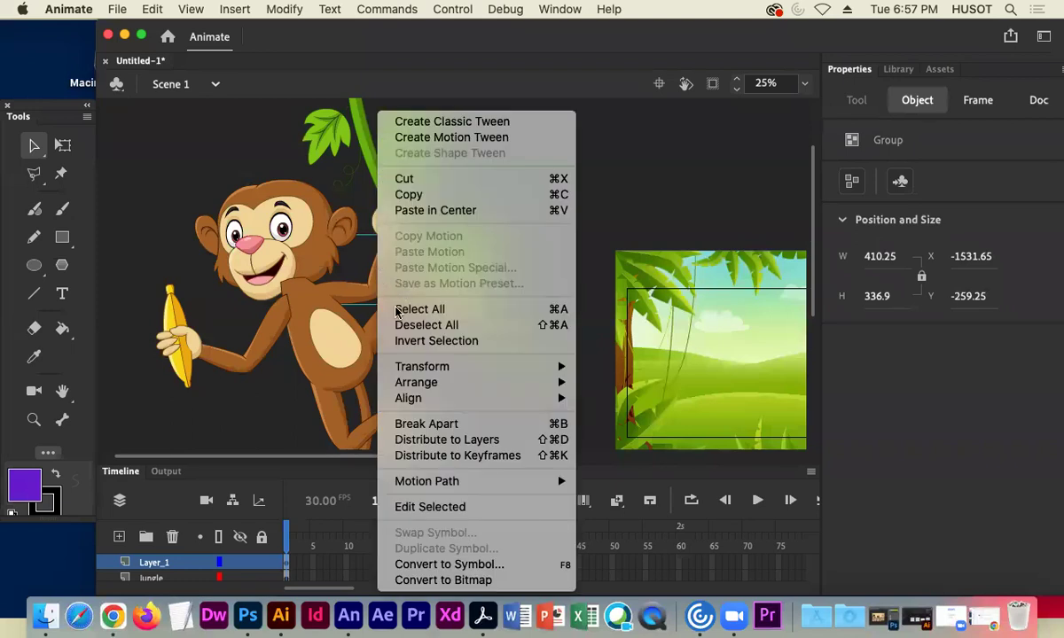
click(470, 565)
text(monkey)
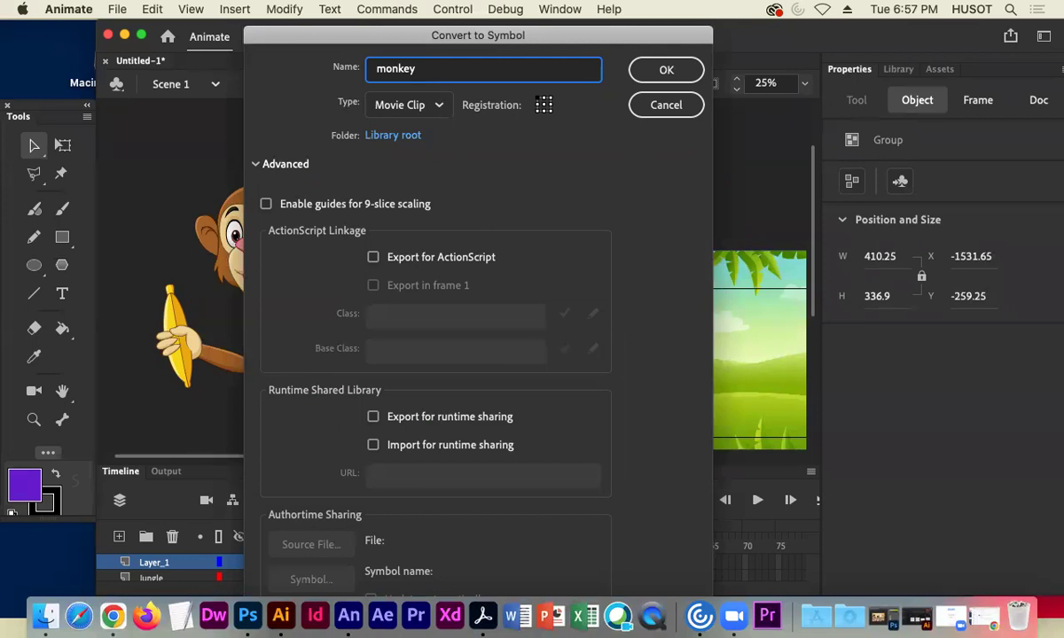
text(_le)
key(BackSpace)
key(BackSpace)
text(leftarm)
click(640, 71)
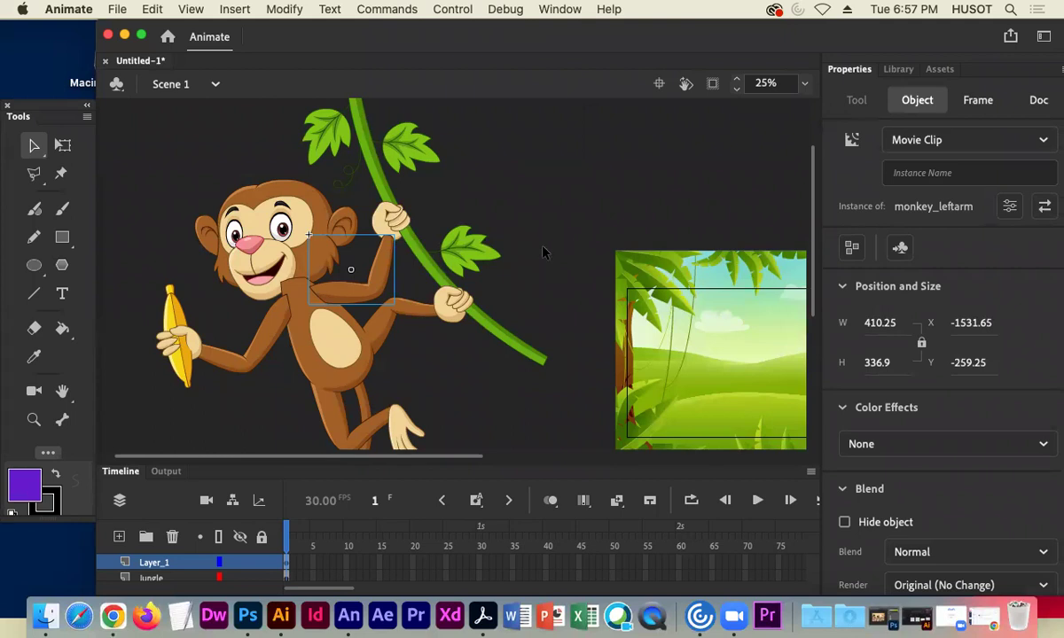
Convert the vine-side fist and its palm piece together into a Movie Clip symbol named monkey_lefthand.
click(384, 214)
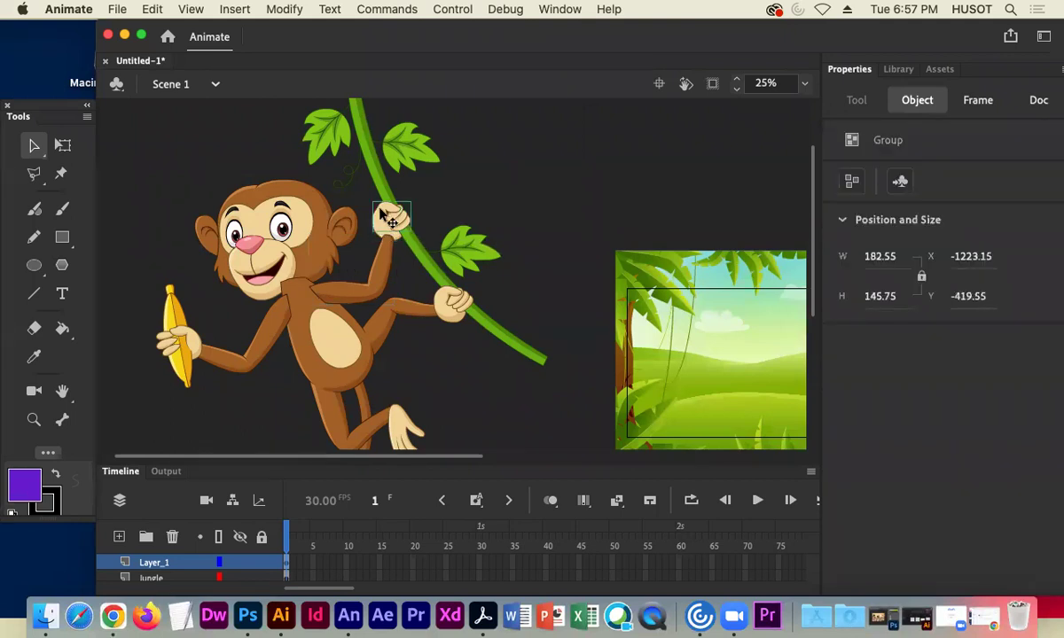
click(377, 210)
click(385, 216)
mouse_move(386, 217)
mouse_down()
mouse_move(478, 187)
mouse_move(383, 226)
mouse_up()
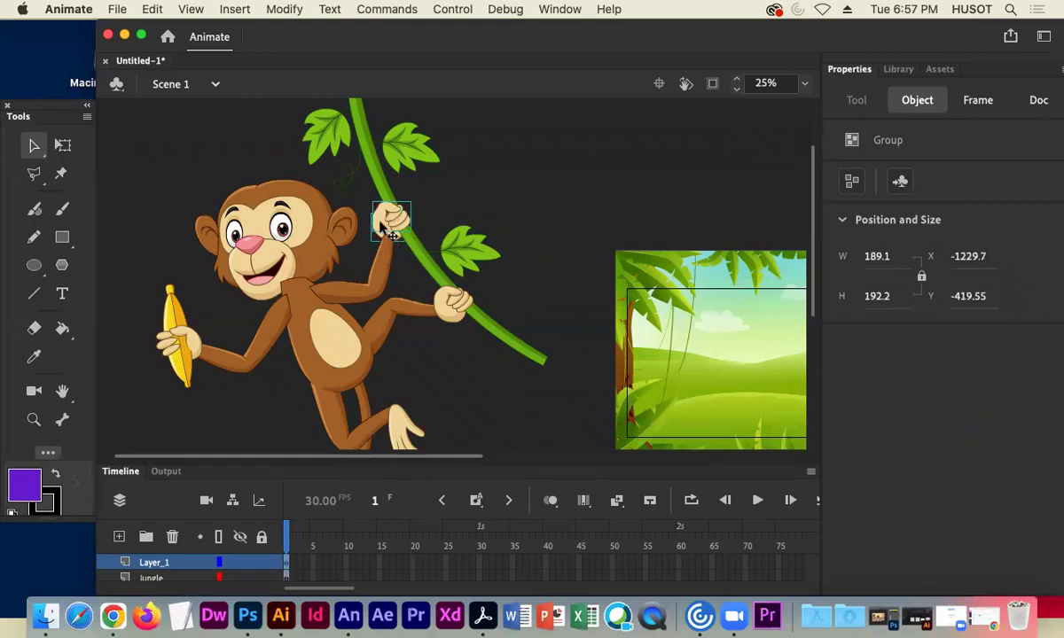
right_click(381, 228)
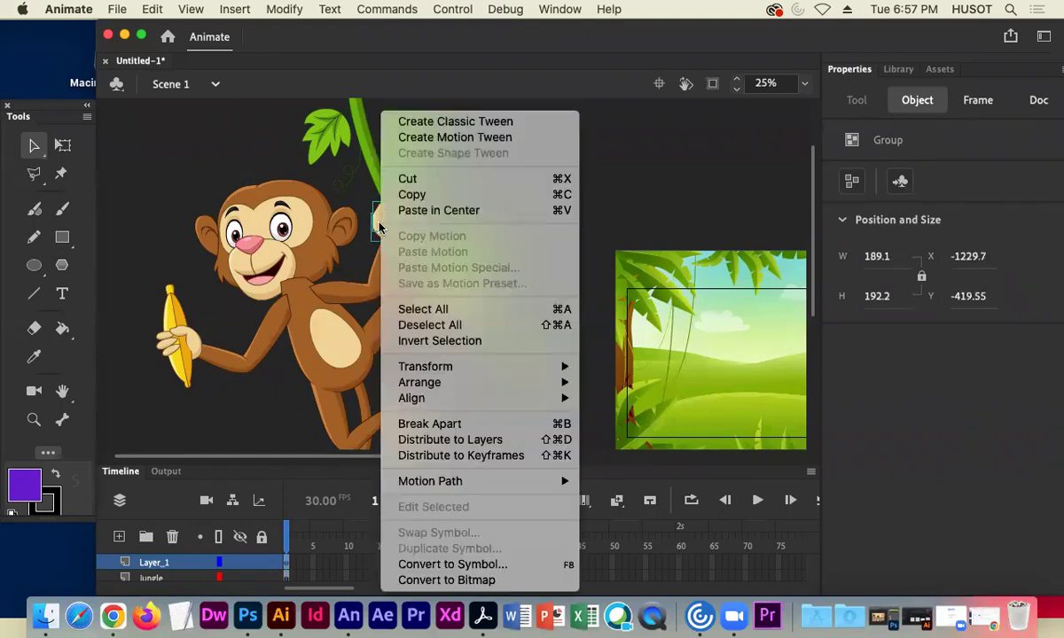
click(511, 569)
text(mo)
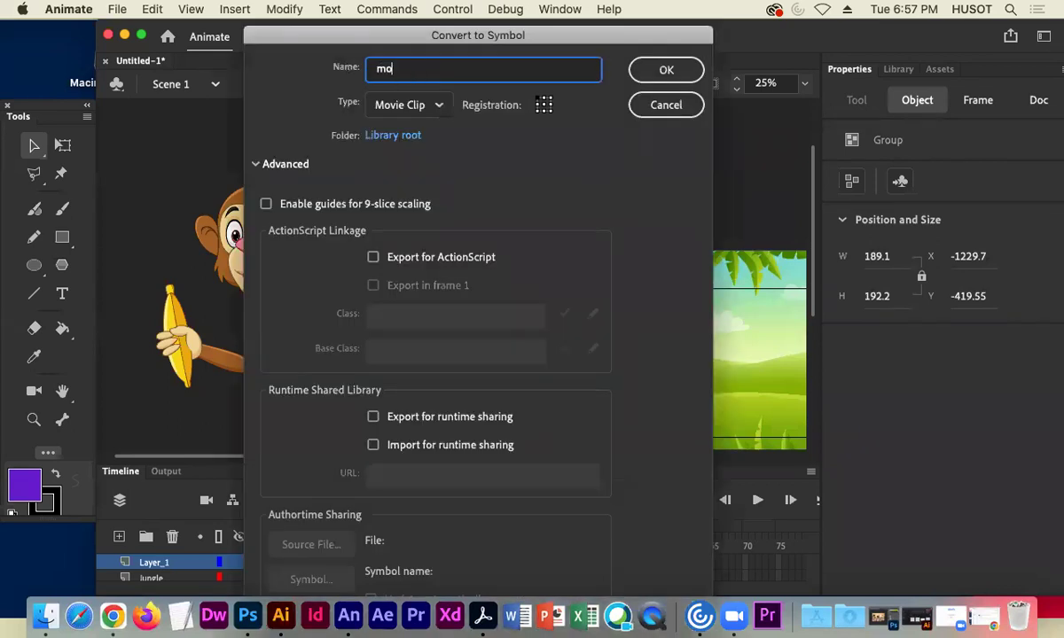
text(nkey_lefthand)
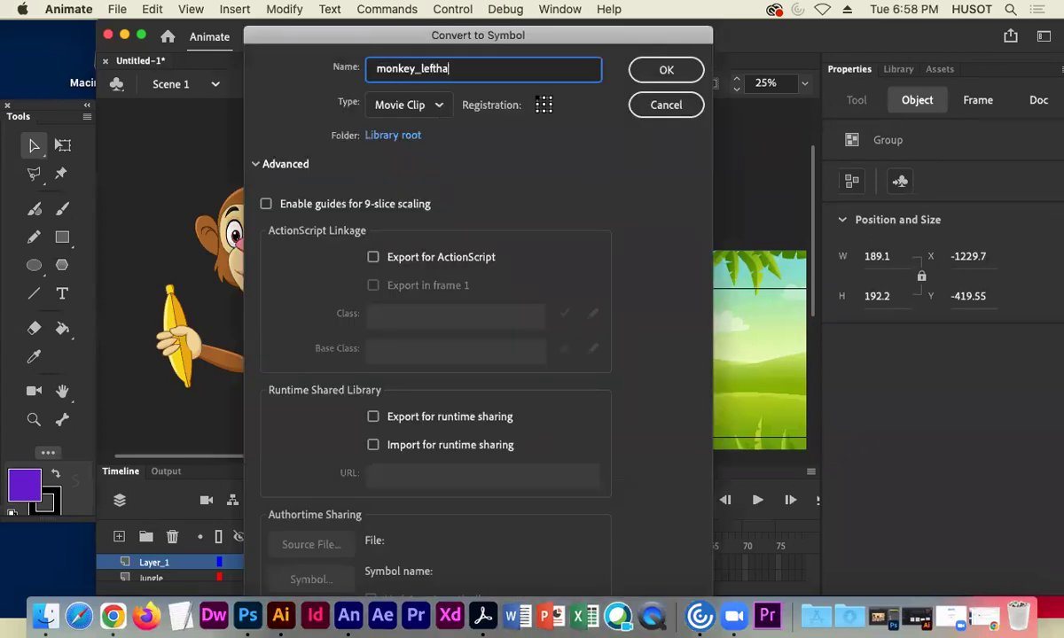
click(664, 71)
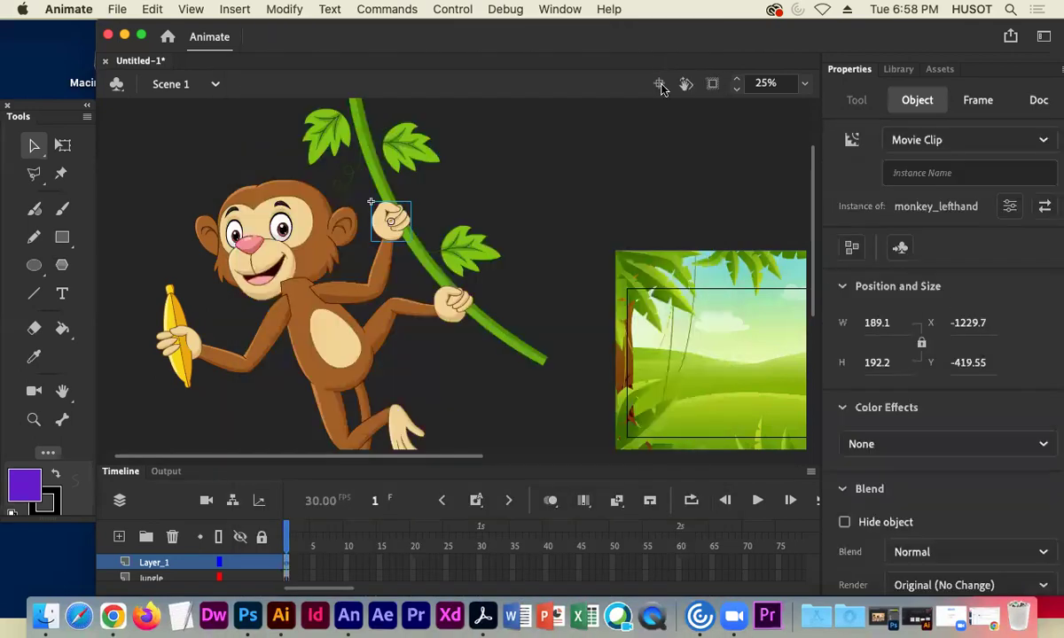
Review the monkey body-part symbols in the library against the monkey_lefthand instance's properties.
click(889, 71)
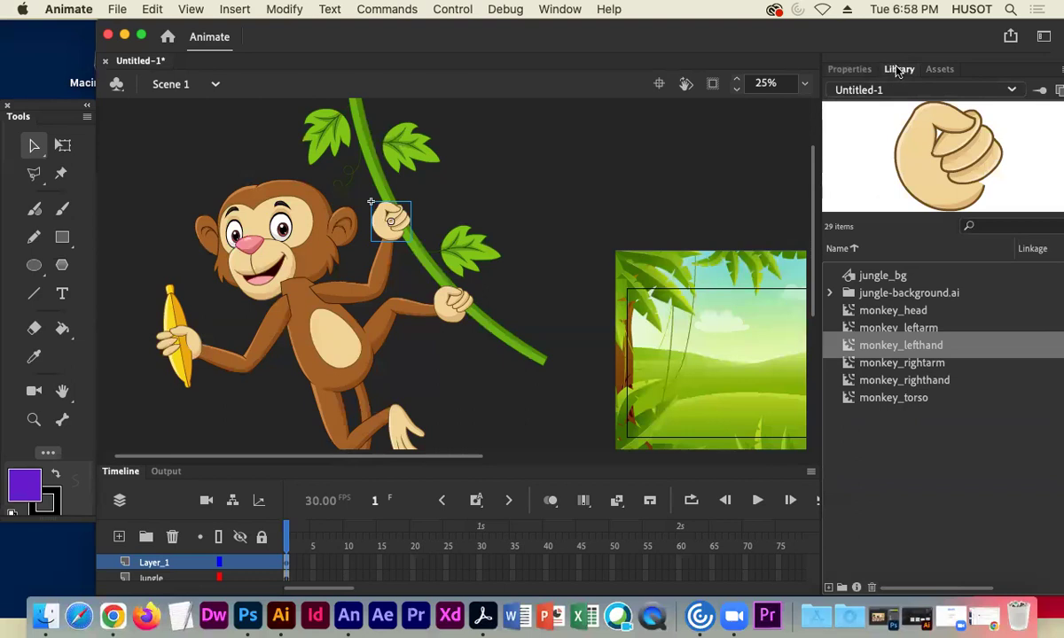
click(842, 69)
click(898, 69)
scroll(882, 266, down, 1)
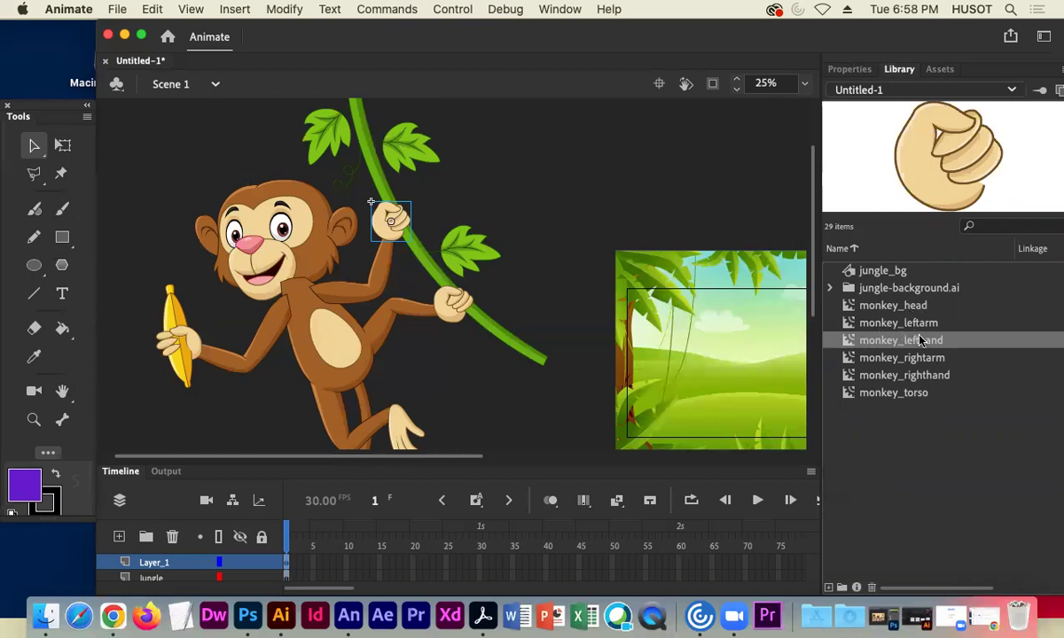
click(850, 68)
click(901, 70)
click(849, 71)
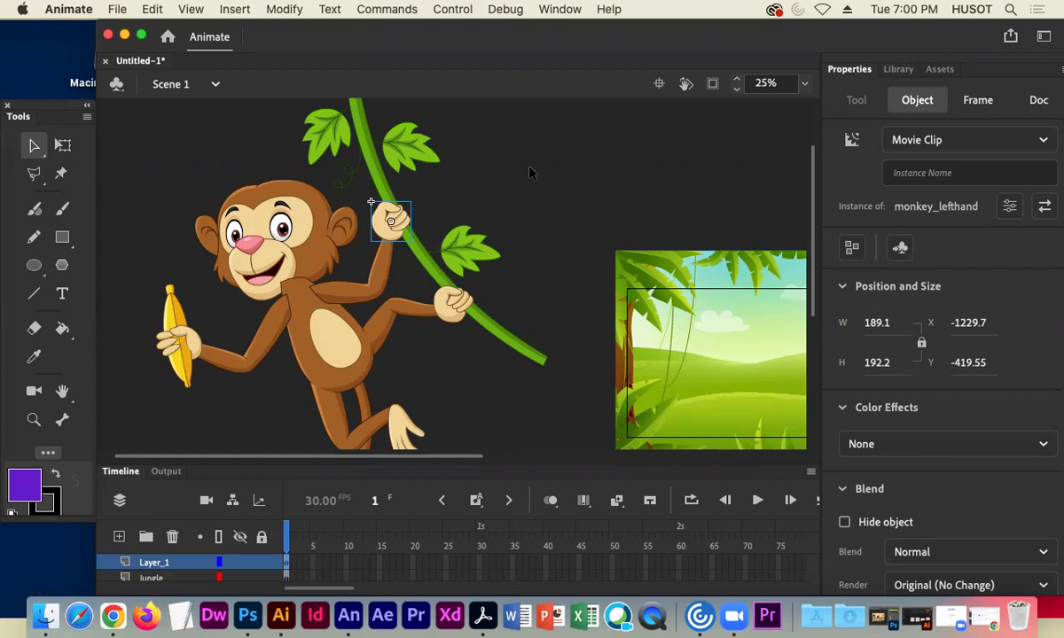
Move the vine group away from the monkey toward the jungle background and deselect it.
click(380, 177)
drag(379, 177, 527, 163)
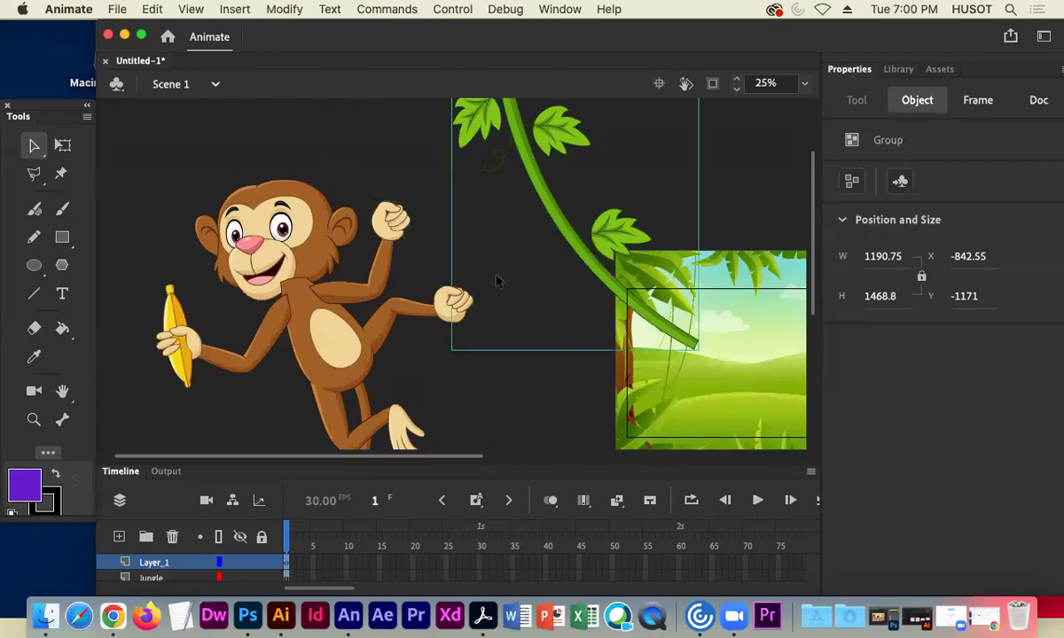
click(372, 164)
Test-move the monkey_lefthand instance off the raised arm and undo the move.
click(402, 221)
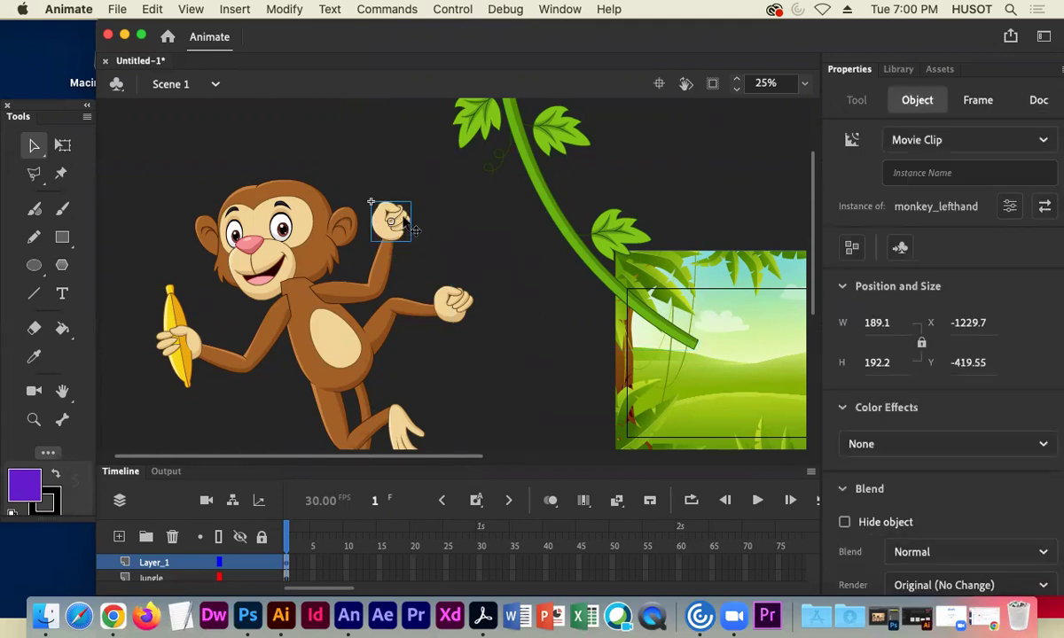
click(480, 255)
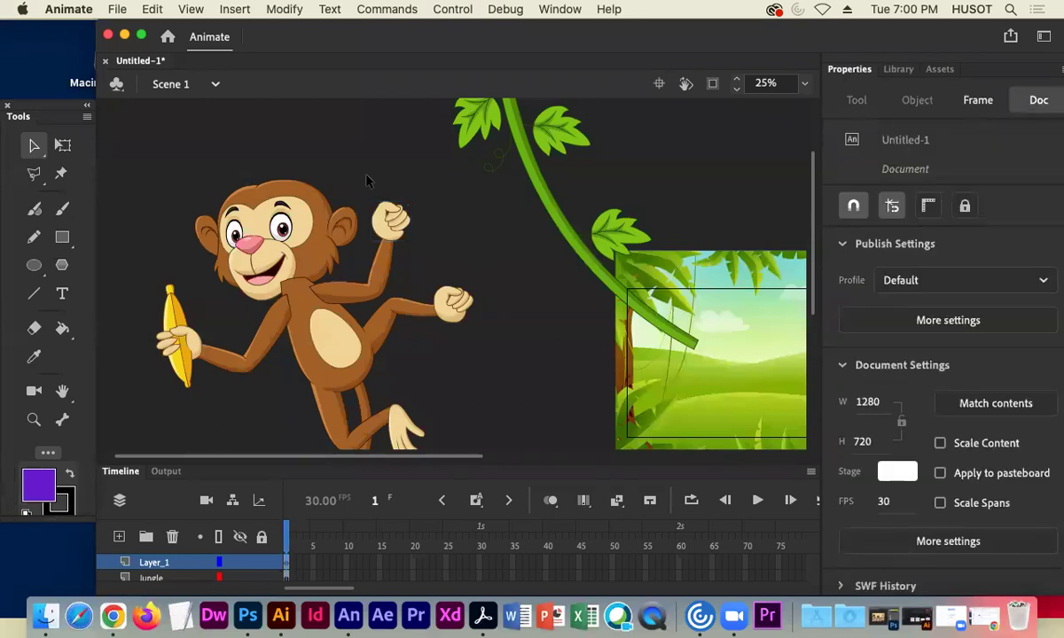
drag(368, 180, 429, 228)
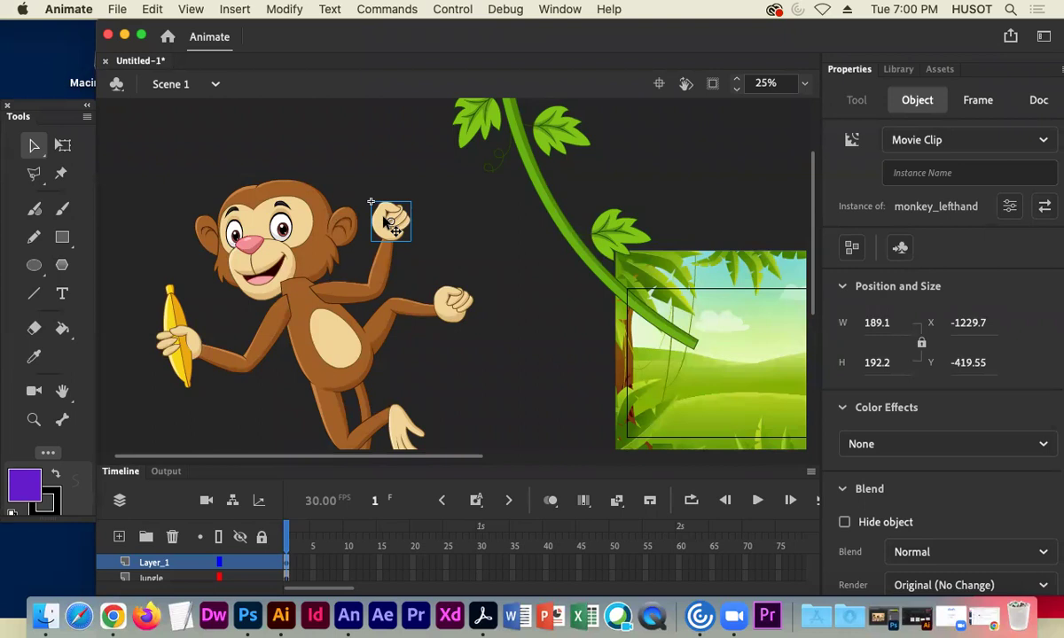
drag(376, 224, 414, 200)
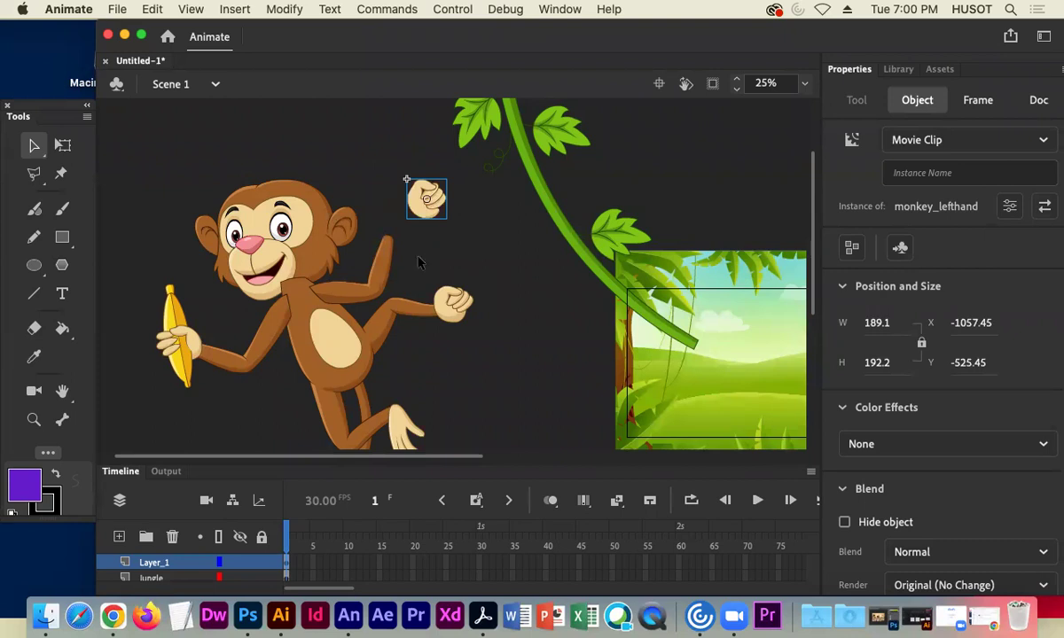
key(super+z)
Test-move the raised vine-side leg group away from the torso and return it to its original place.
scroll(264, 330, down, 3)
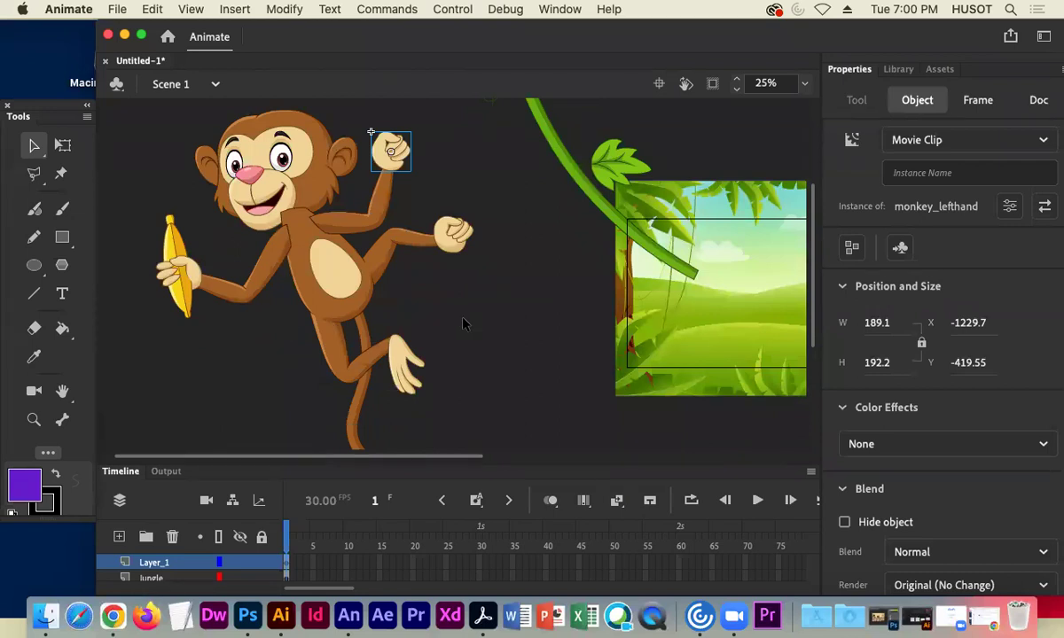
drag(423, 257, 489, 309)
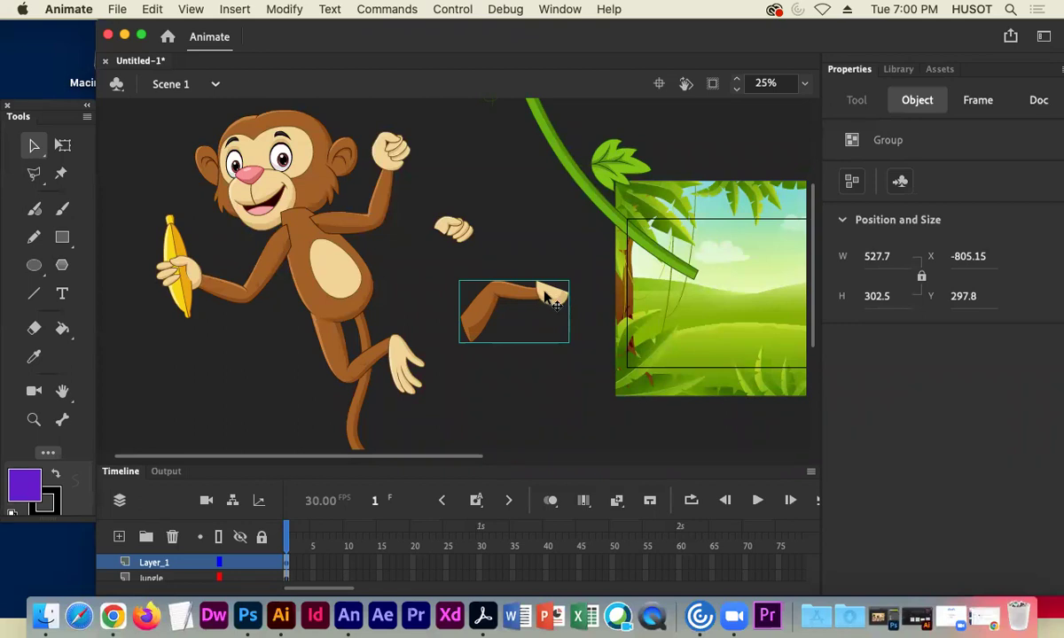
drag(544, 295, 443, 243)
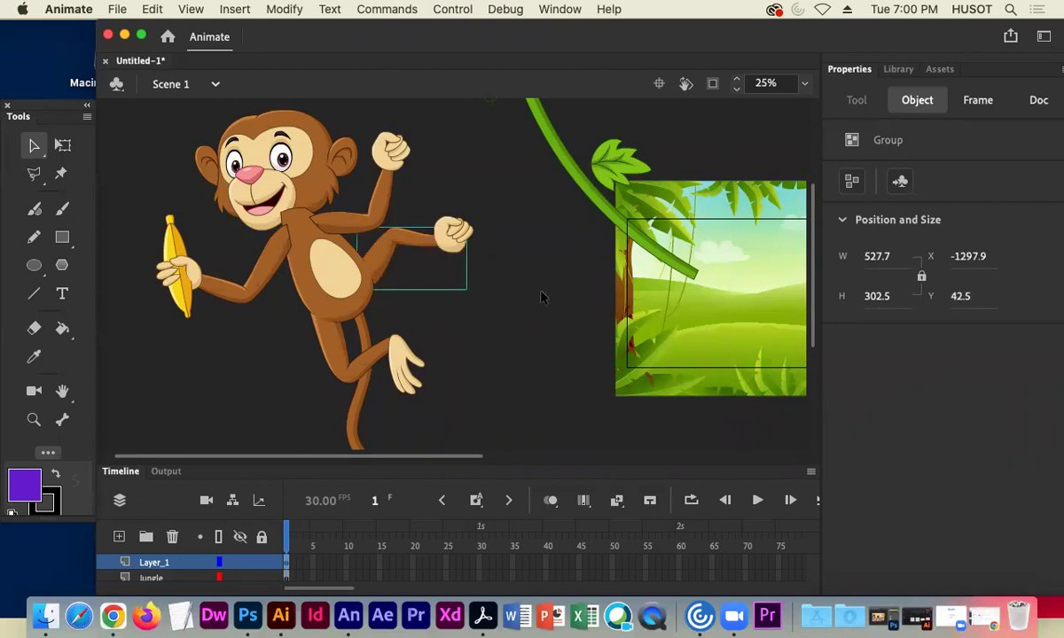
Break apart the raised leg group, test-move its sole piece off the ankle, and undo the move.
right_click(391, 241)
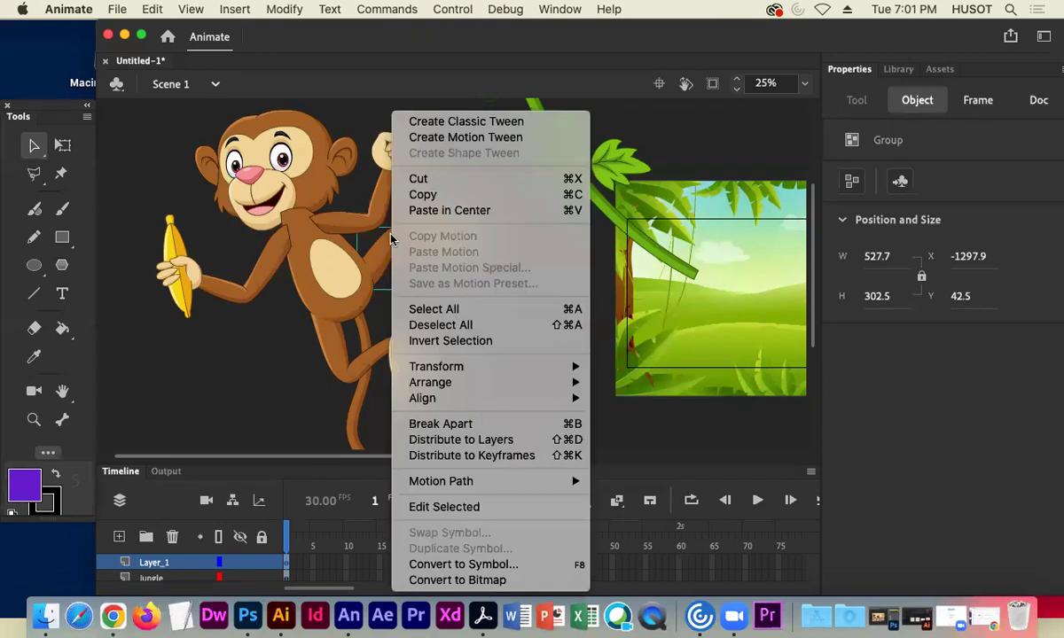
click(467, 424)
click(453, 255)
click(454, 255)
drag(454, 255, 550, 291)
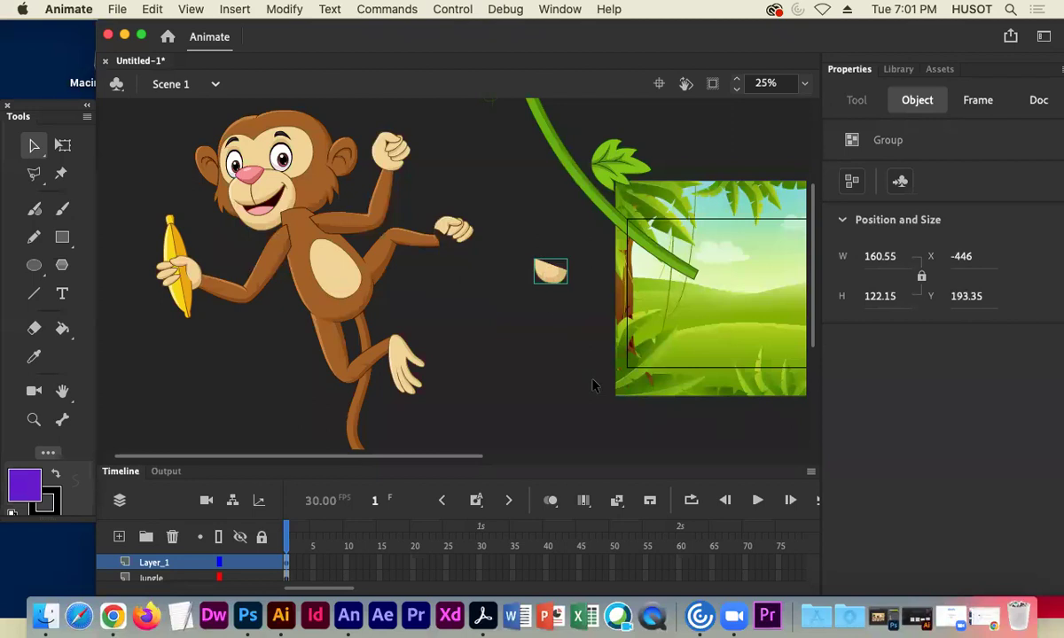
key(super+z)
click(552, 361)
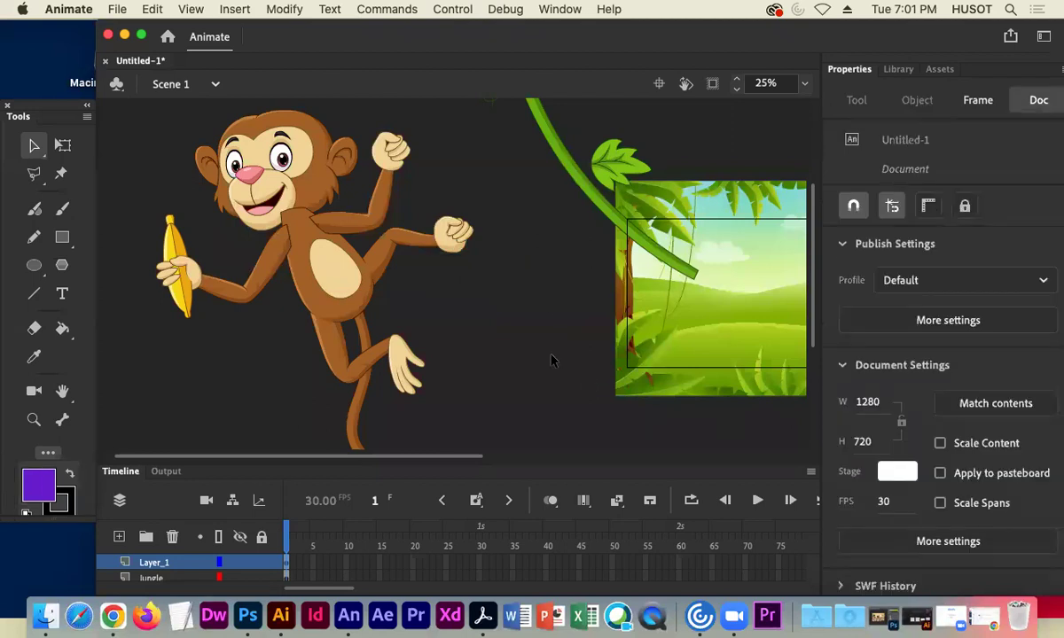
Convert the brown raised leg piece without the sole into a Movie Clip symbol named monkey_leftleg.
click(422, 257)
drag(424, 242, 539, 301)
key(super+z)
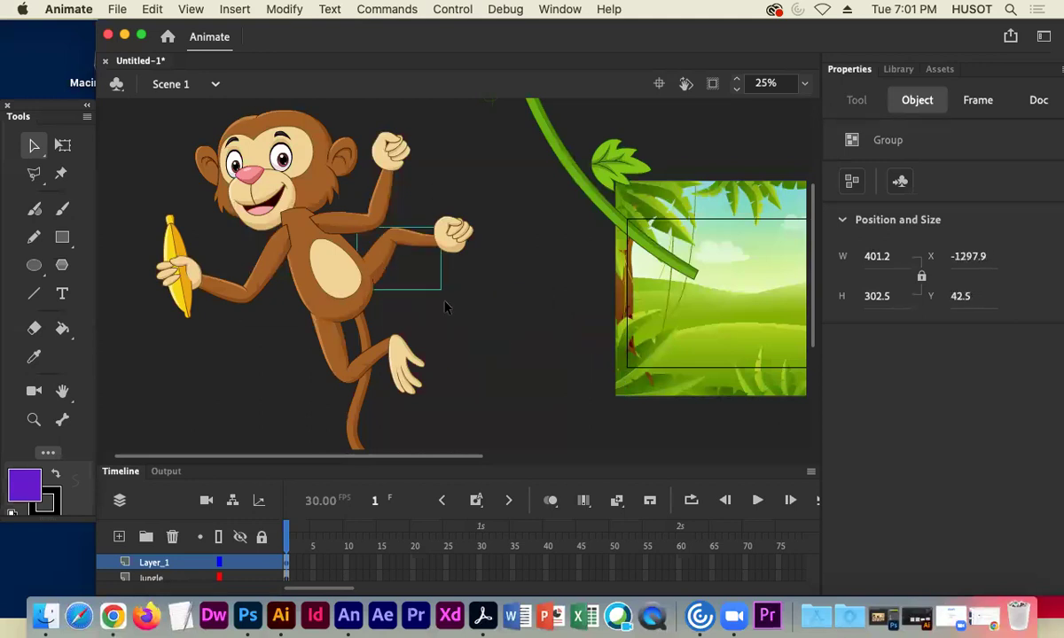
right_click(383, 266)
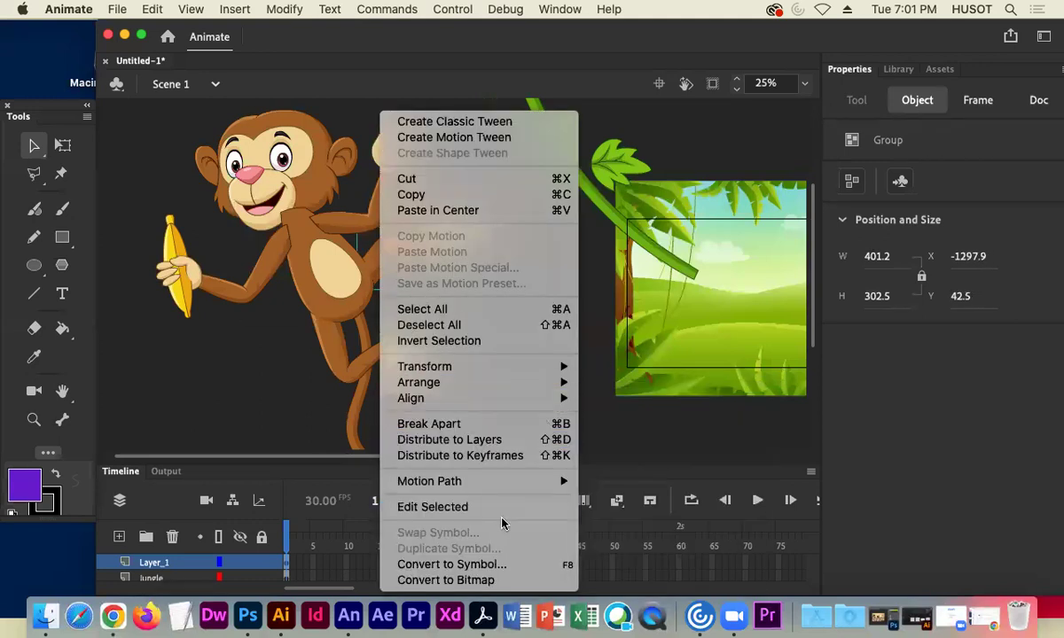
click(508, 565)
text(monkey_leftleg)
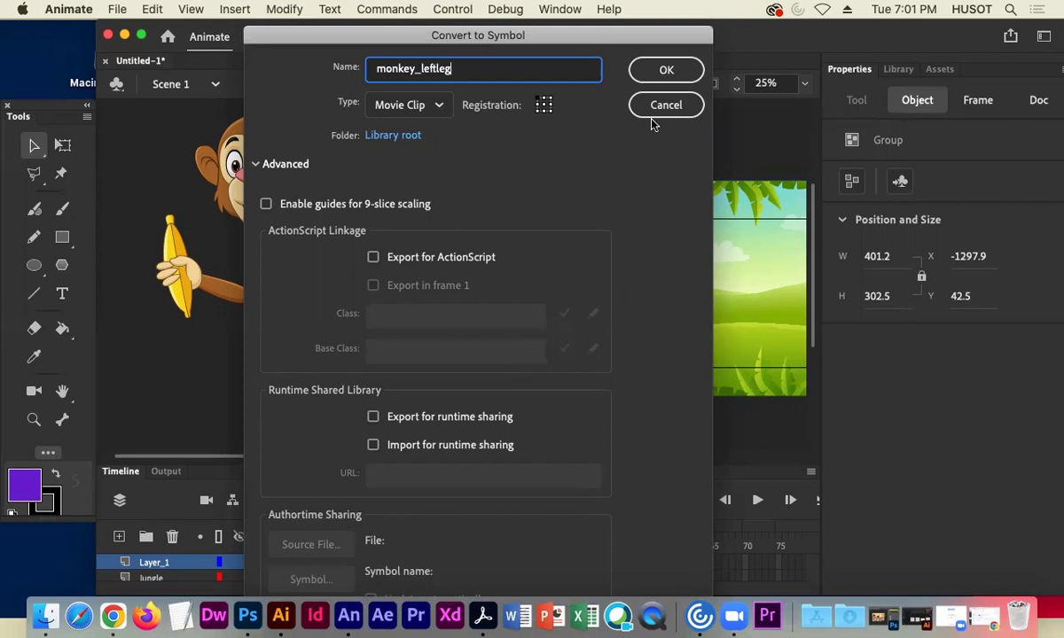
key(Return)
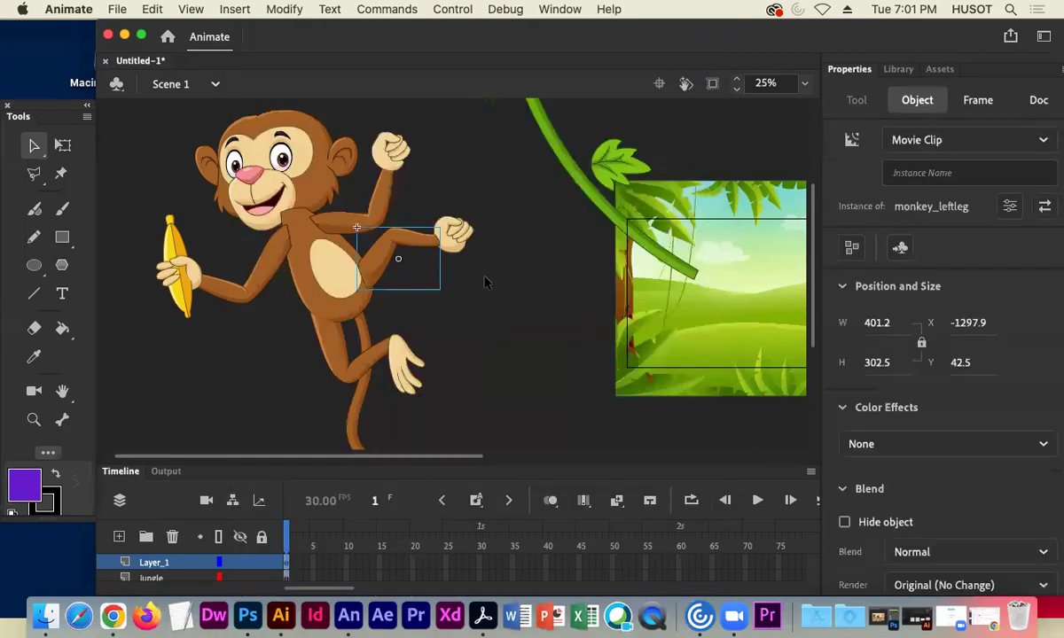
Convert the raised leg's curled toes and sole piece together into a Movie Clip symbol named monkey_leftfoot.
click(453, 232)
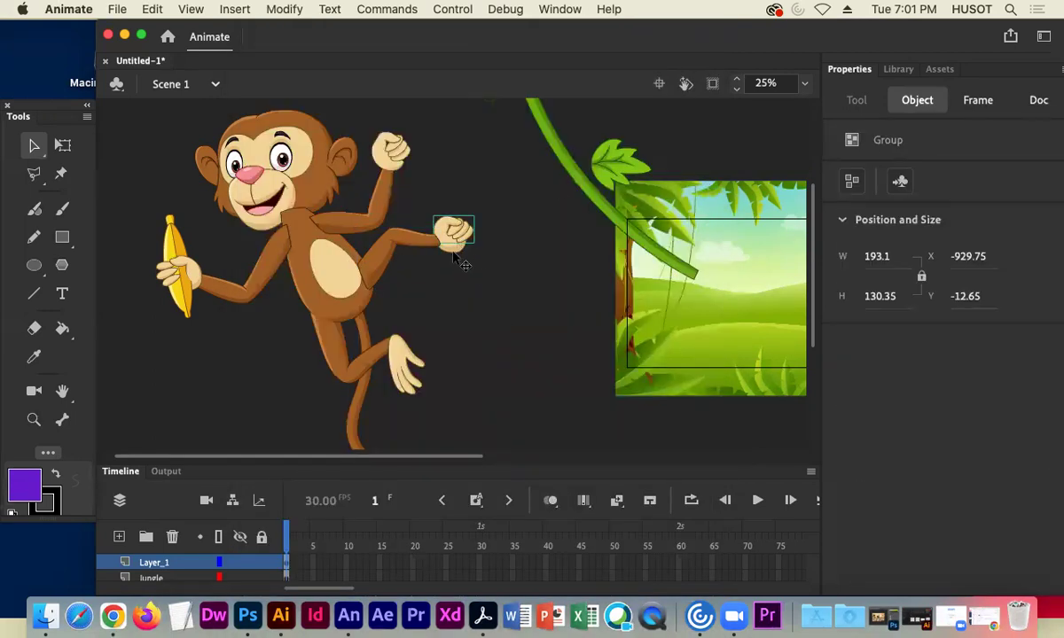
click(501, 258)
drag(501, 257, 450, 232)
right_click(441, 236)
click(548, 563)
text(monkey_leftfoot)
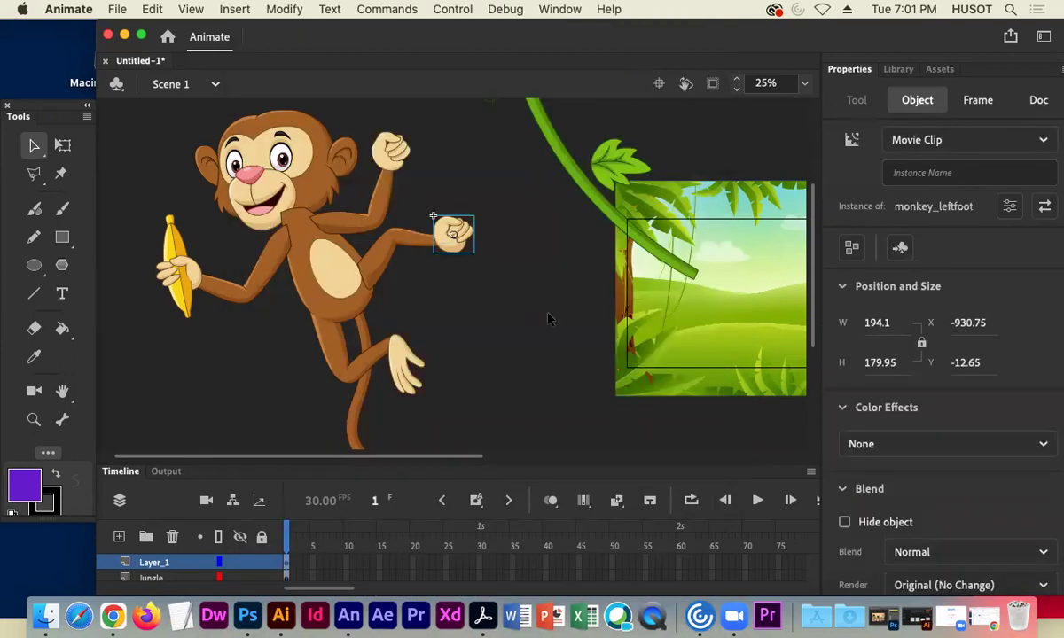
click(496, 321)
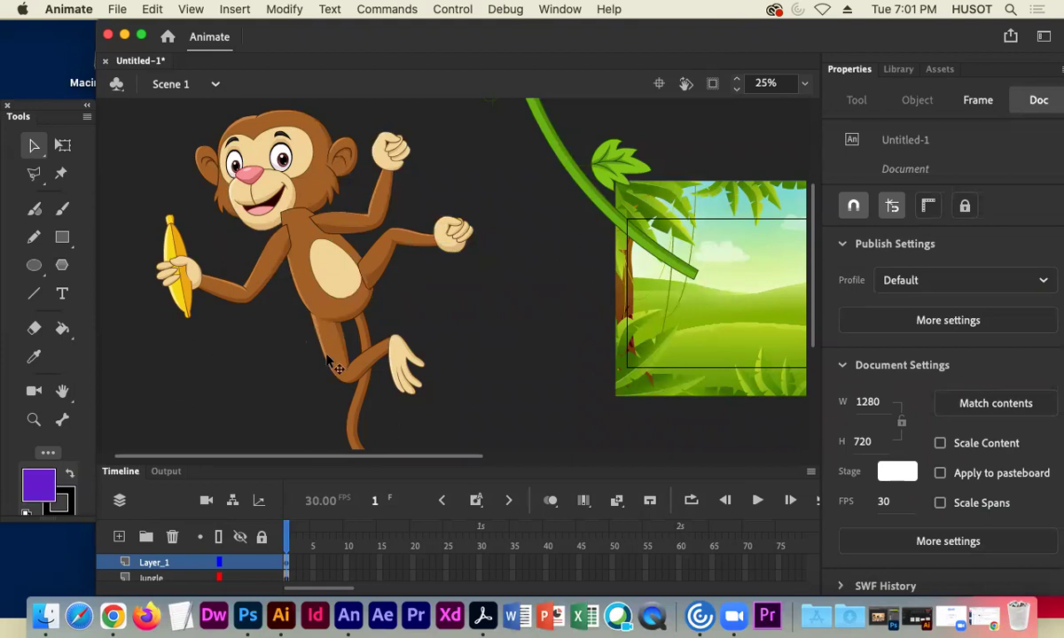
Test-move the lower bent leg group away from the torso and undo the move.
scroll(328, 355, down, 3)
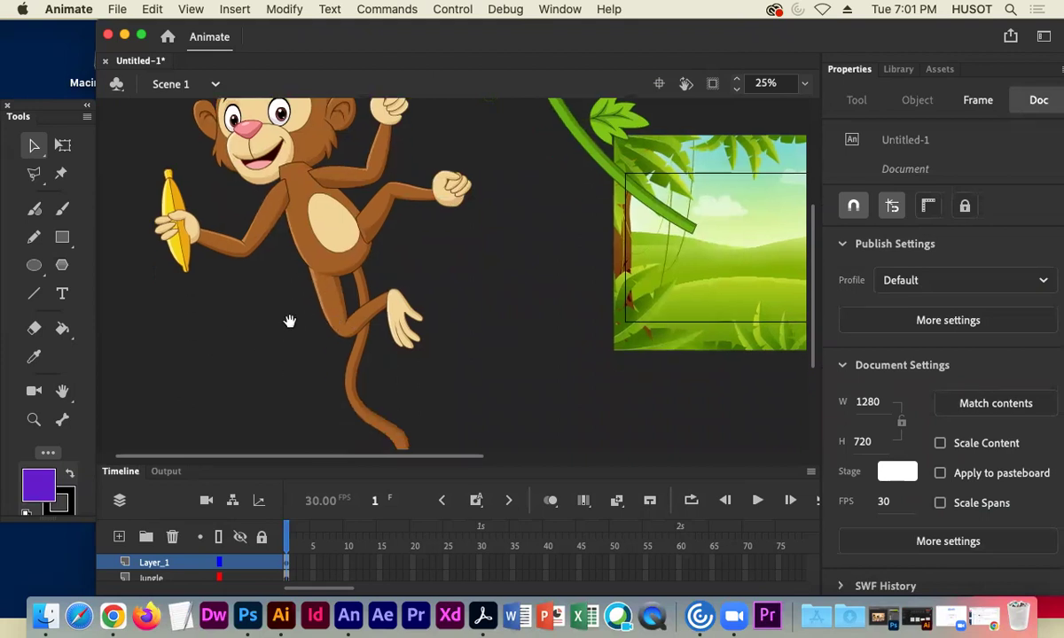
click(336, 301)
drag(334, 299, 420, 302)
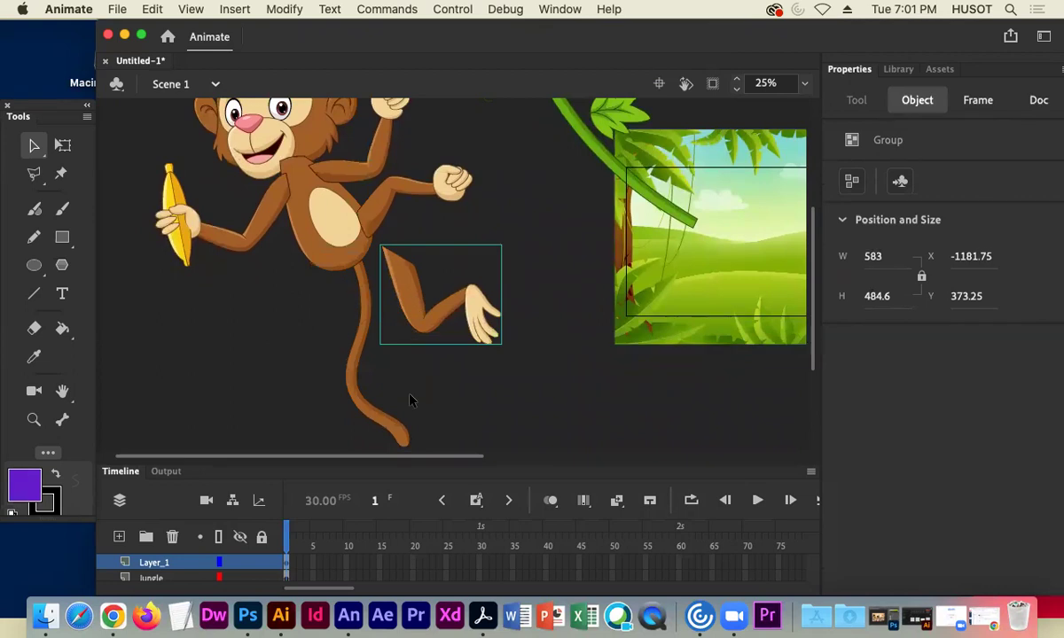
key(super+z)
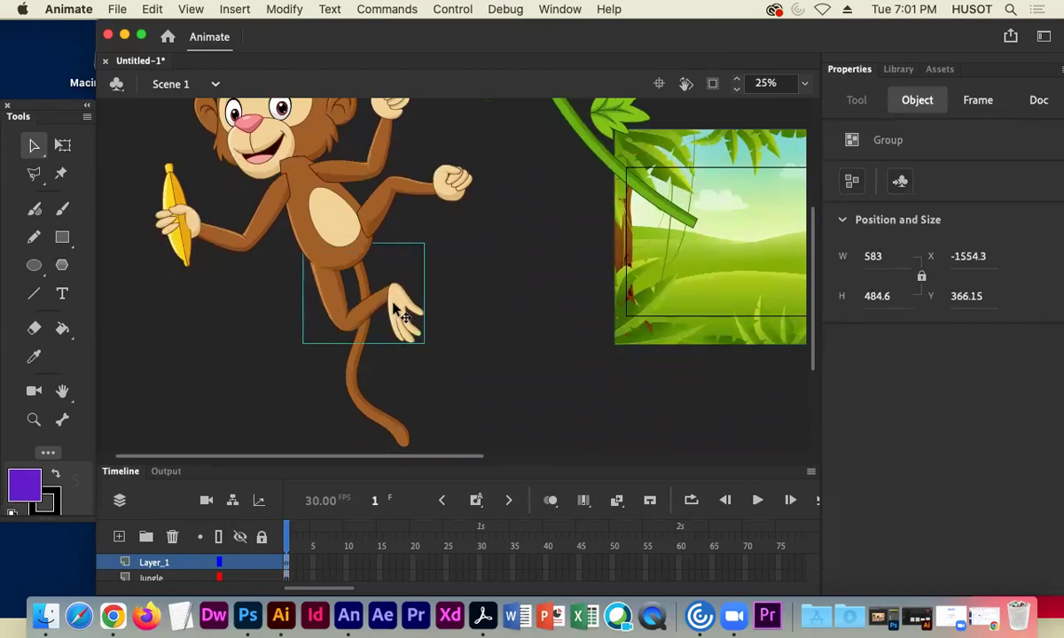
Break apart the lower bent leg group and move its foot piece clear of the ankle.
right_click(323, 287)
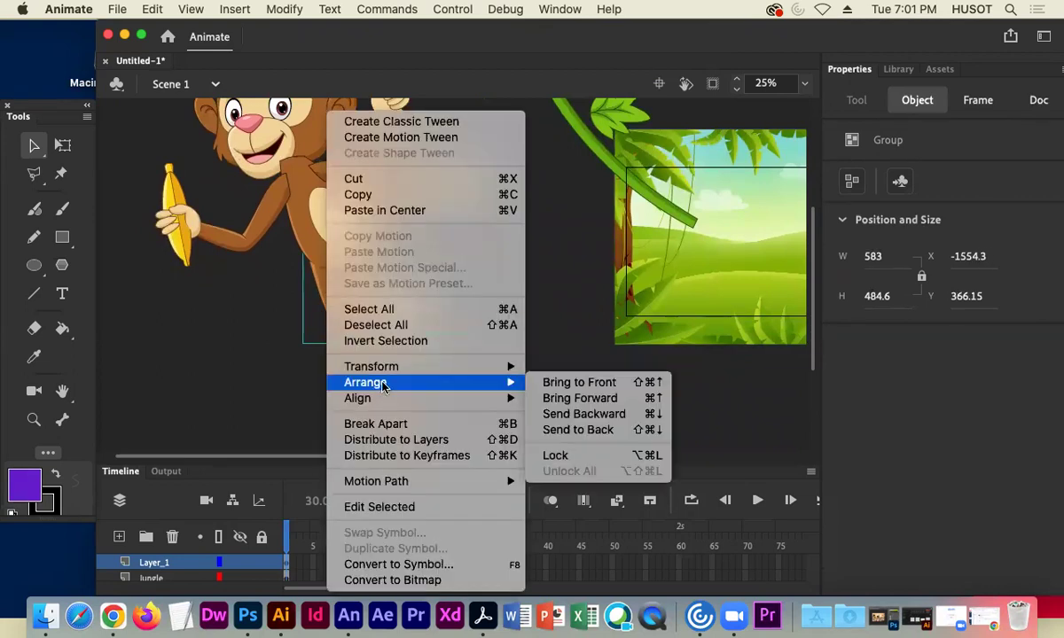
click(381, 423)
click(386, 345)
drag(386, 345, 465, 324)
Test-move the tiny detail piece away from the bent leg's knee and place it back at the knee.
click(347, 322)
click(350, 325)
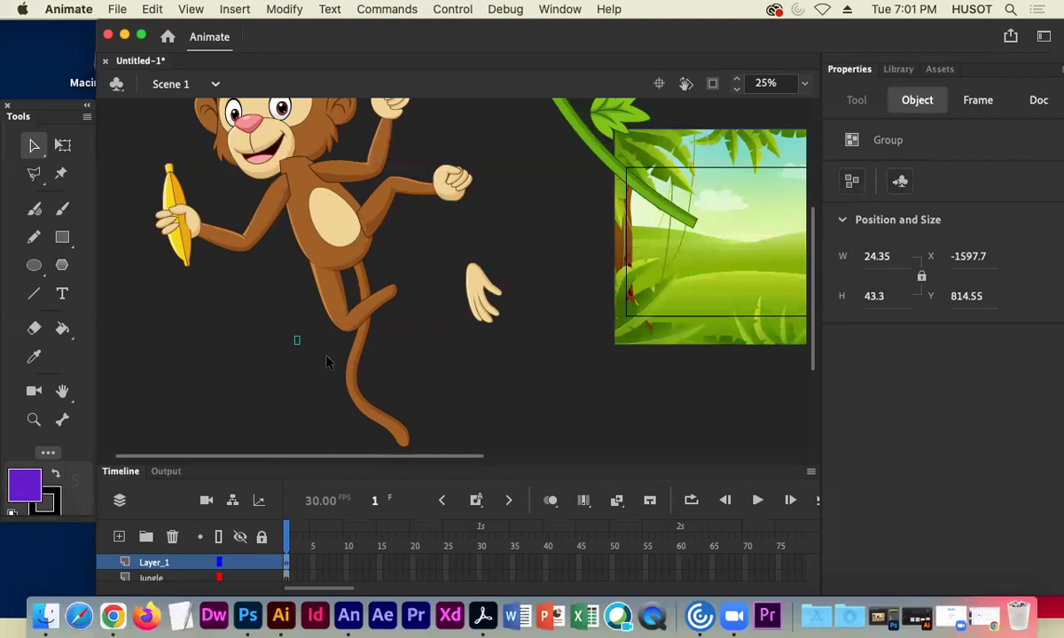
click(328, 325)
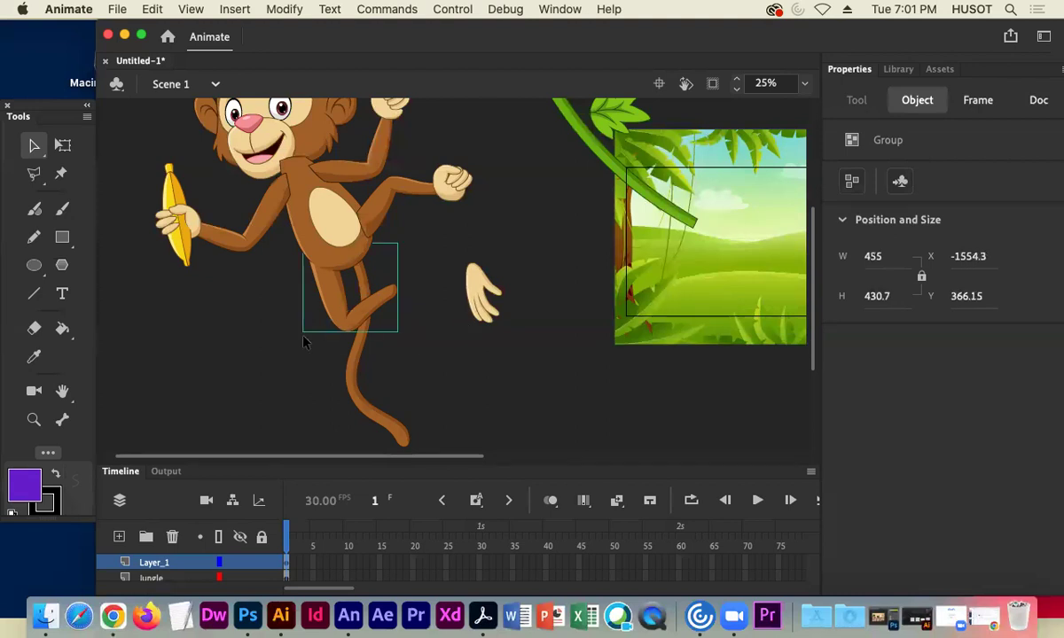
click(304, 343)
click(348, 324)
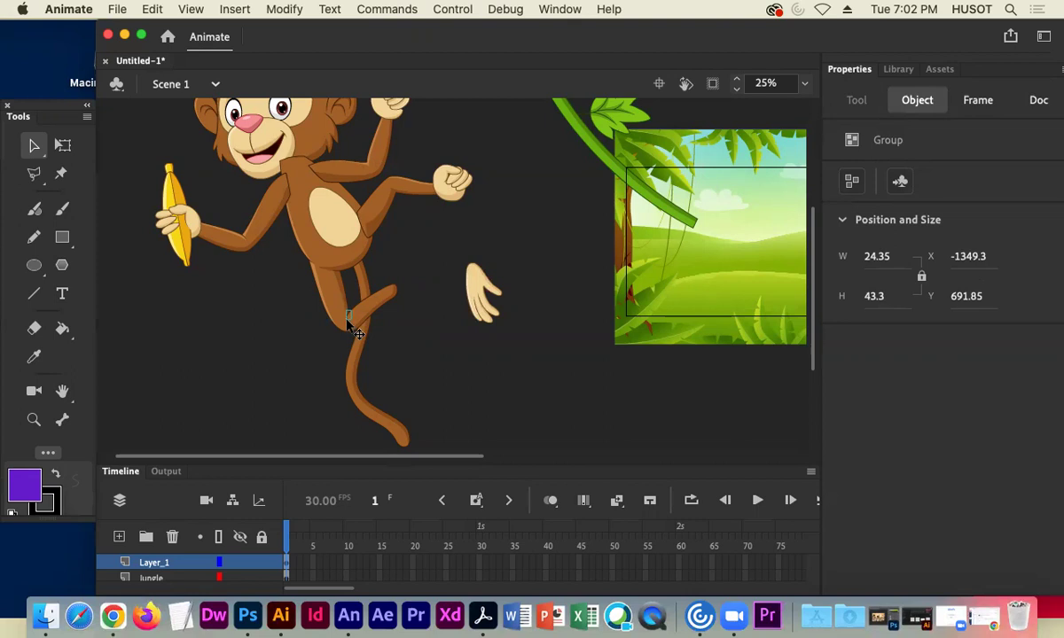
Convert the brown bent leg together with its small knee detail into a Movie Clip symbol named monkey_rightleg.
click(333, 304)
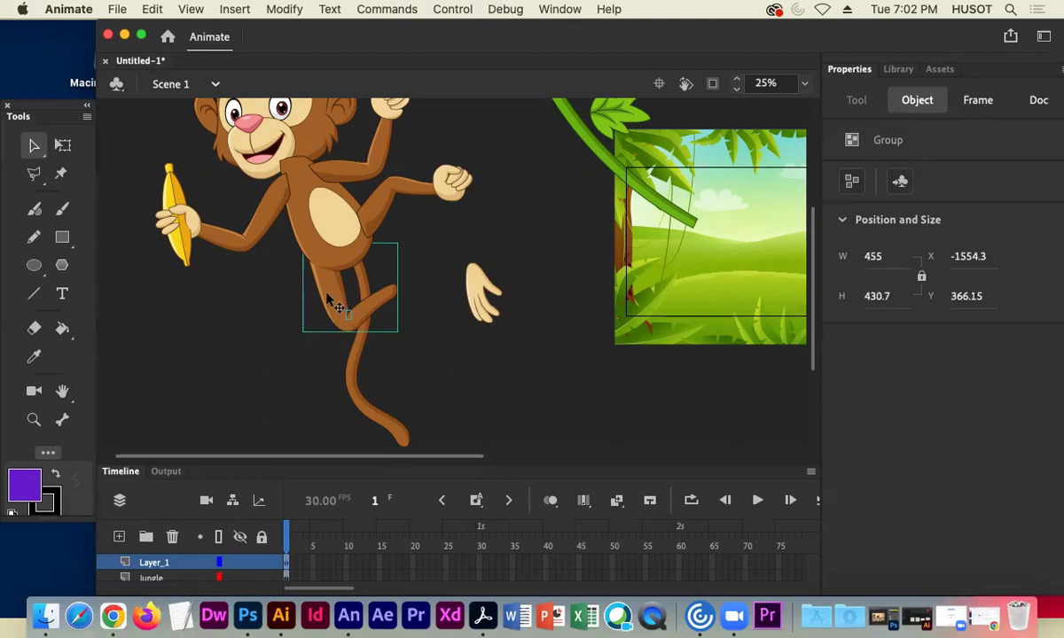
right_click(328, 298)
click(399, 563)
text(monk)
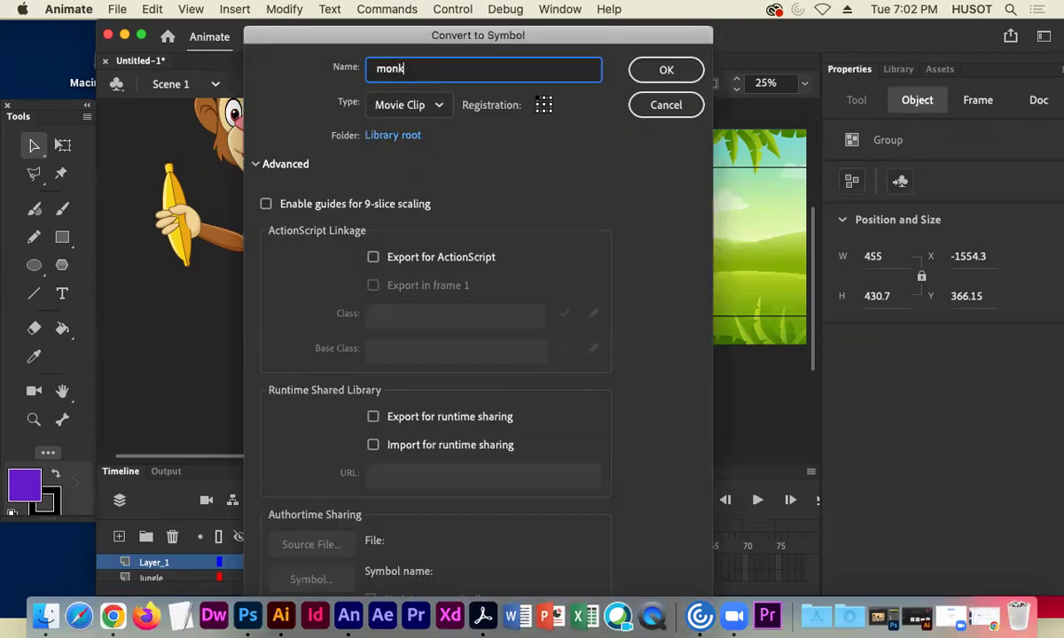
text(ey_rightleg)
click(652, 74)
Place the open foot back at the bent leg's ankle and convert it into a Movie Clip symbol named monkey_rightfoot.
drag(483, 292, 408, 318)
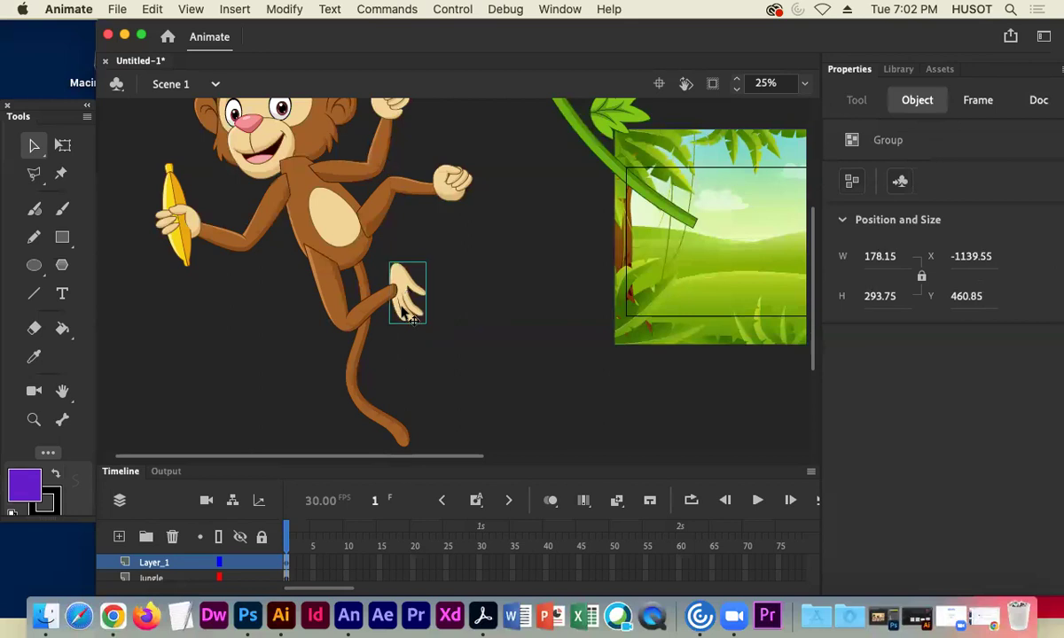
click(899, 70)
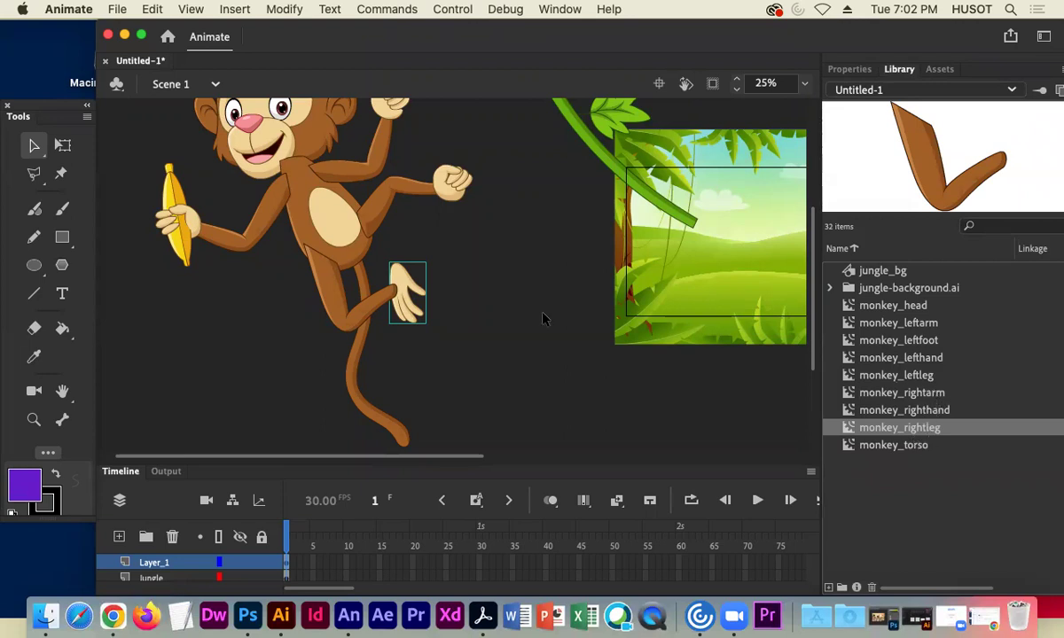
right_click(403, 292)
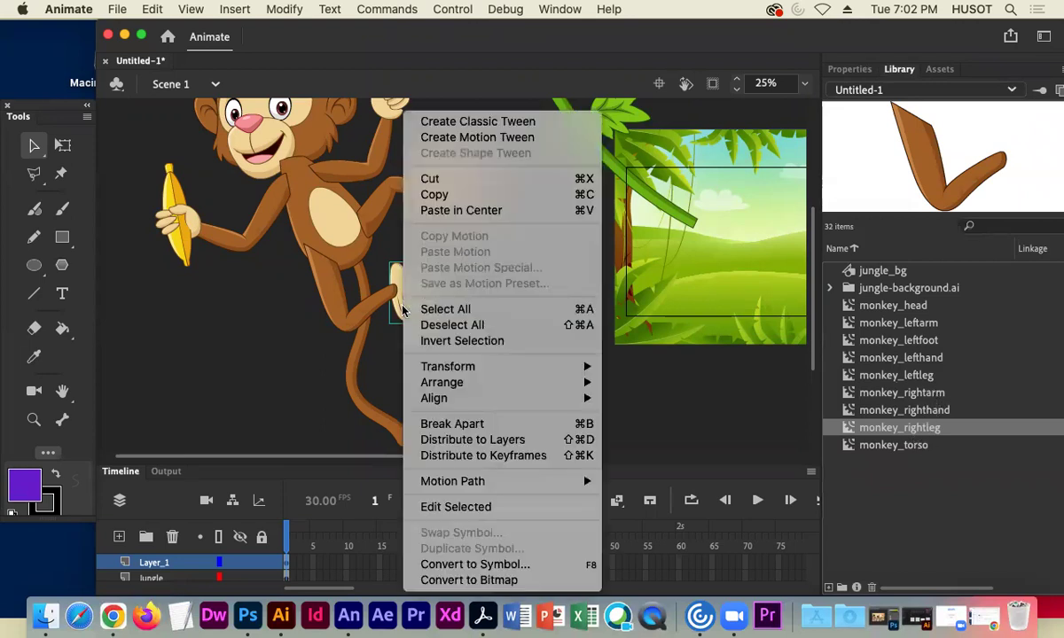
click(494, 567)
text(monkey_rightfoot)
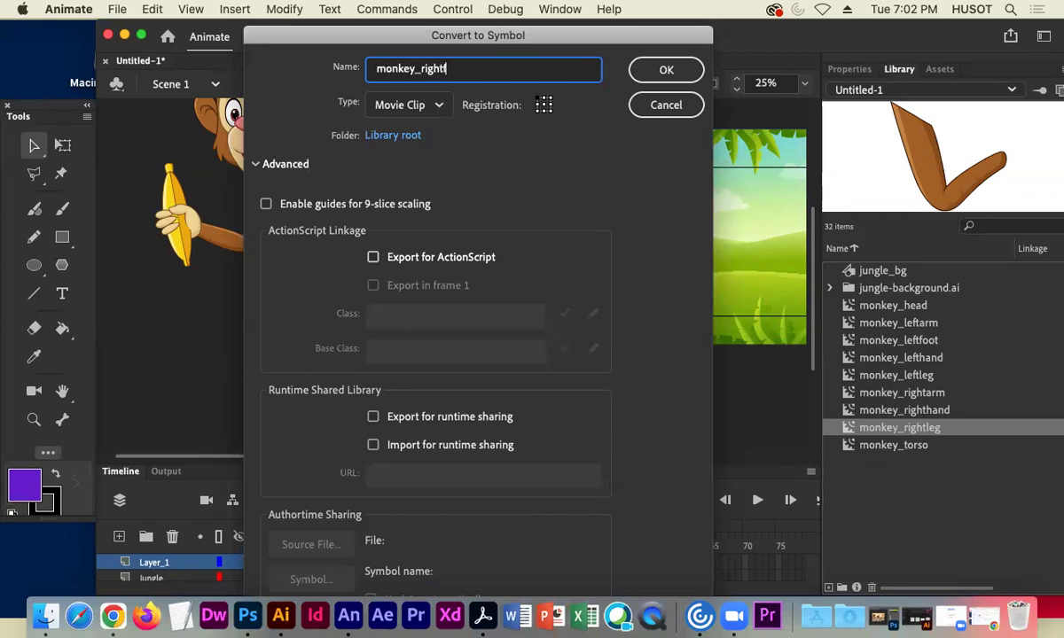
click(666, 70)
drag(406, 306, 421, 331)
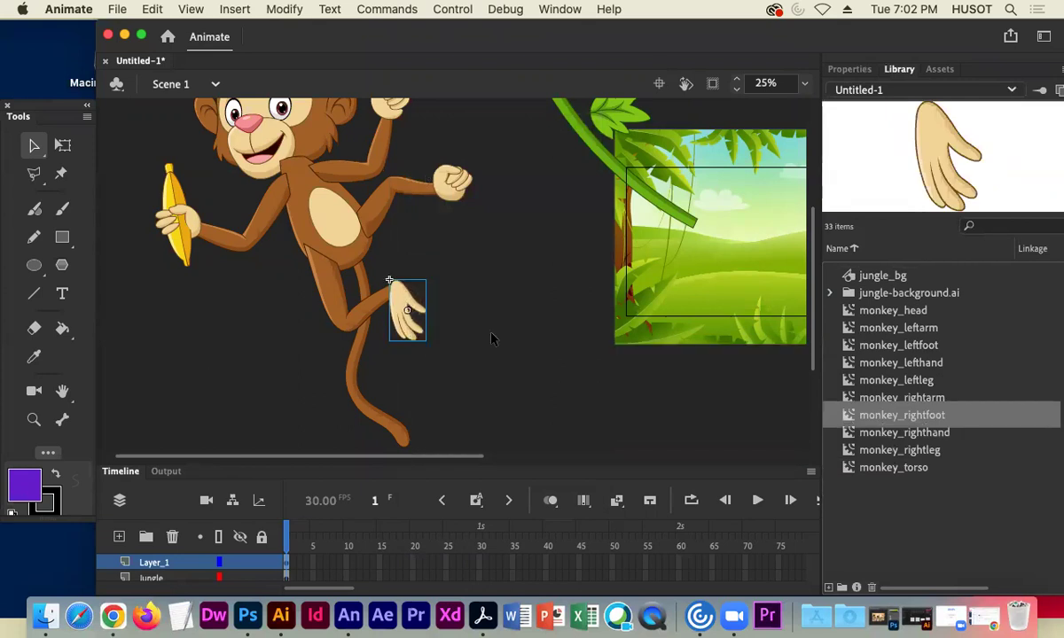
click(494, 337)
Test-move the tail away from the body and undo the move.
click(367, 386)
drag(367, 385, 510, 353)
key(super+z)
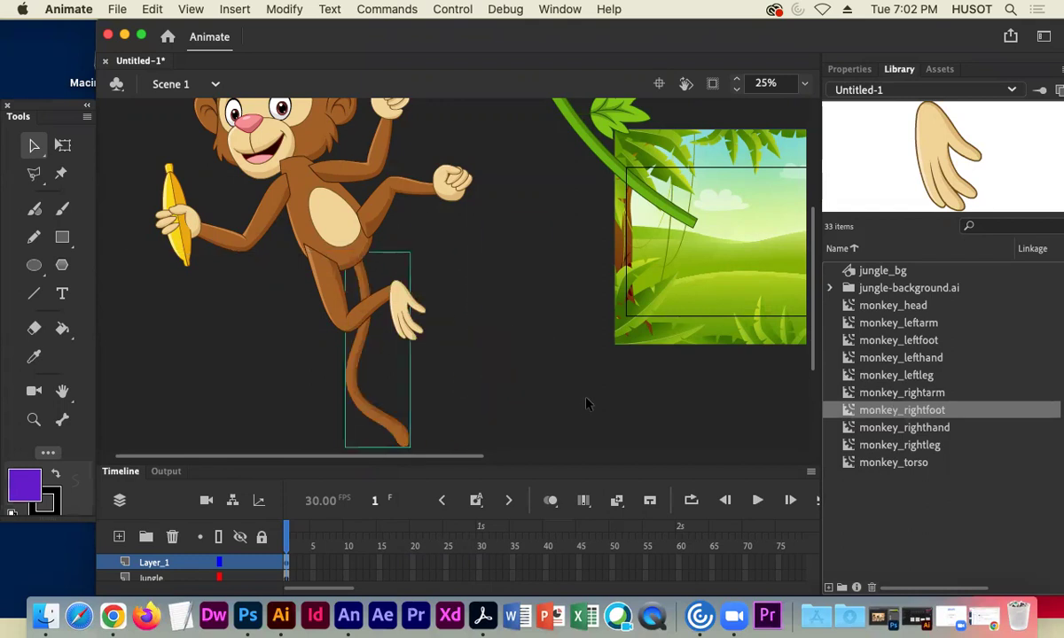
Convert the monkey's tail into a Movie Clip symbol named monkey_tail.
right_click(355, 390)
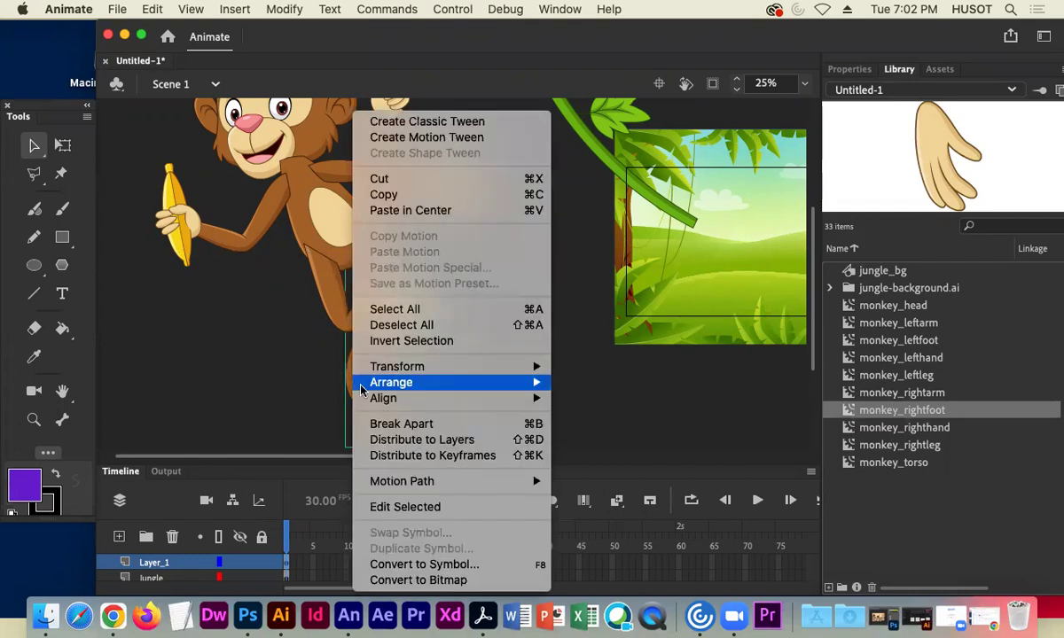
click(448, 562)
text(monke)
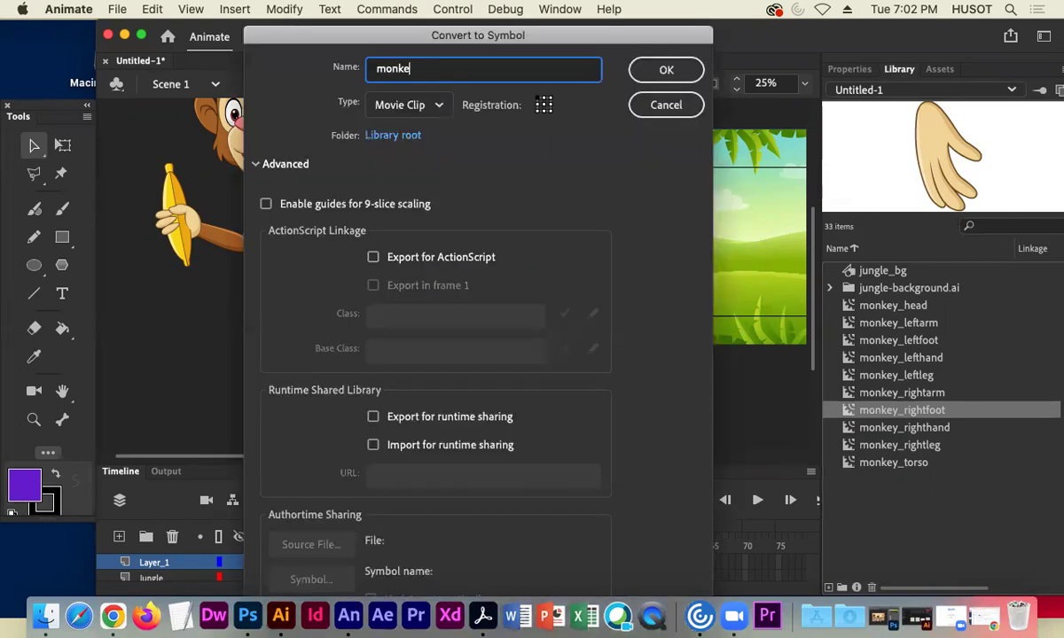
text(y_tail)
key(Return)
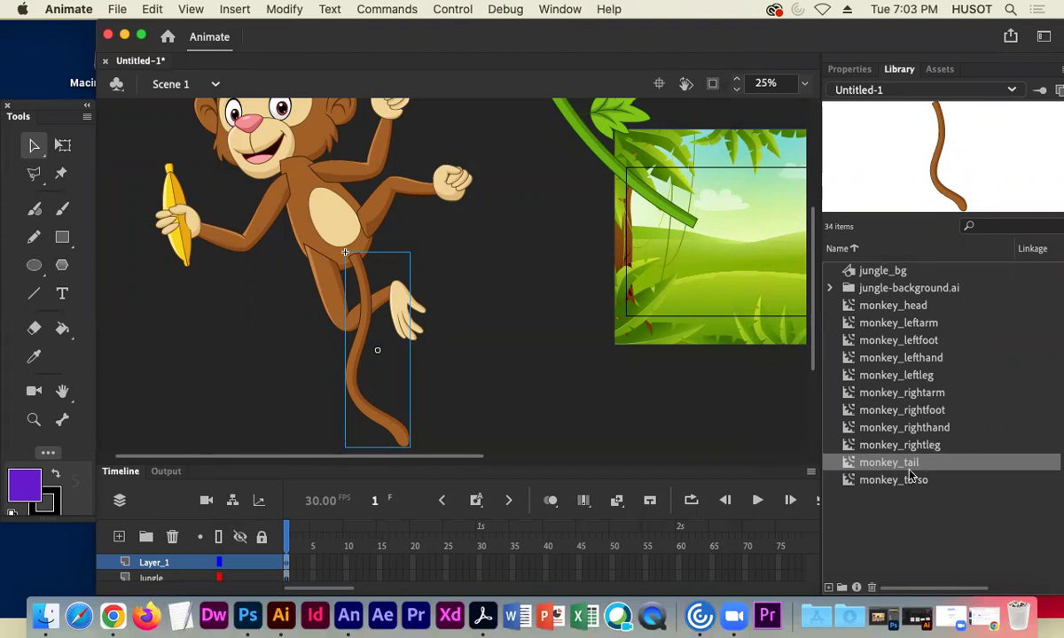
click(517, 301)
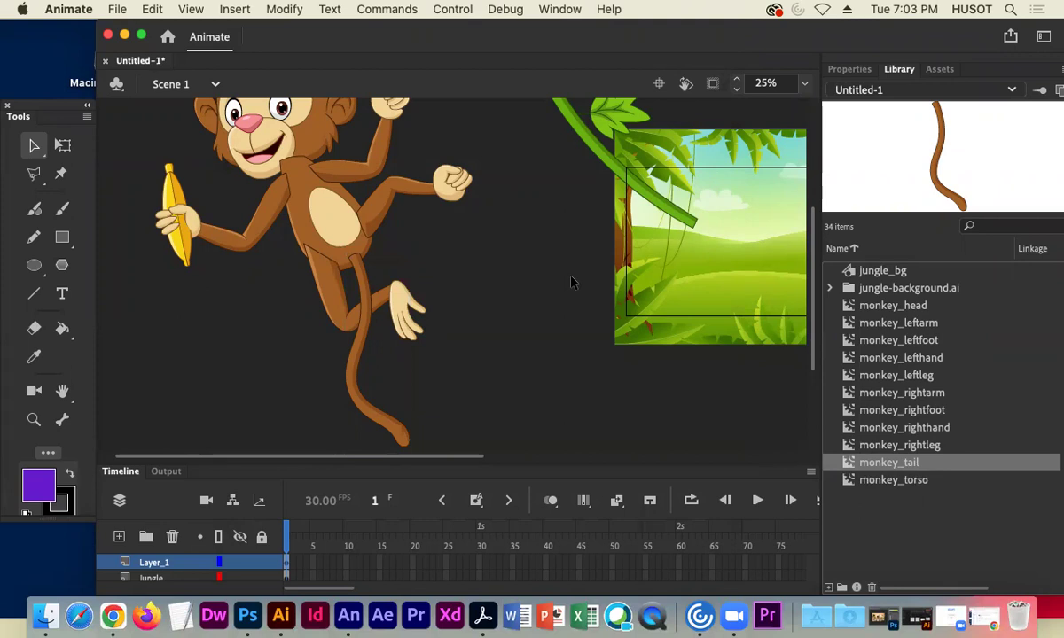
Move the green vine over the monkey's gripping hand and foot and convert it into a Movie Clip symbol named ivy_swing.
key(super+minus)
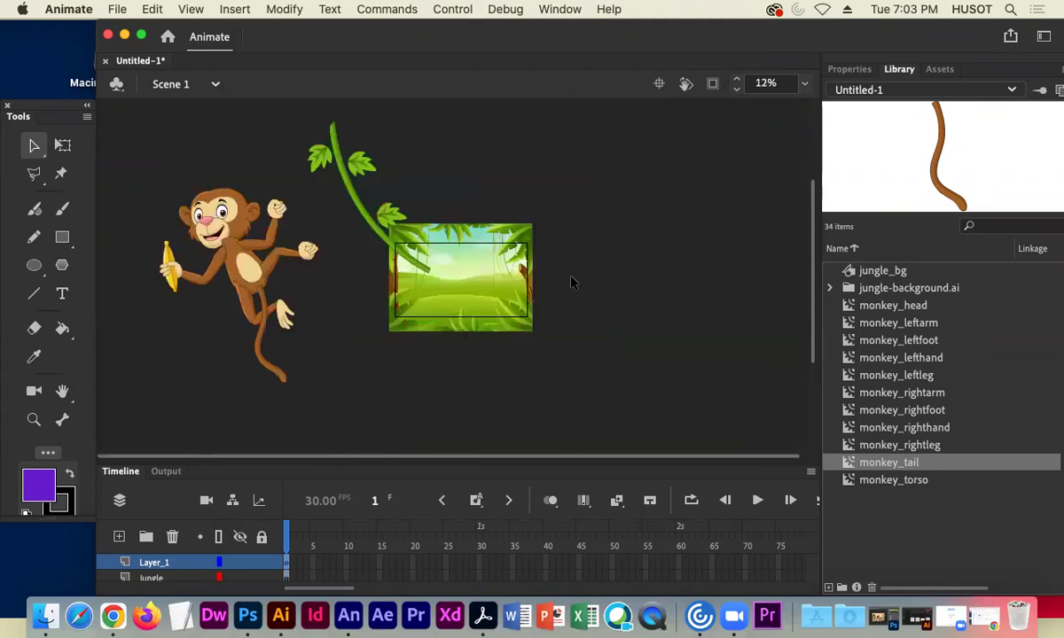
click(350, 184)
drag(345, 178, 274, 199)
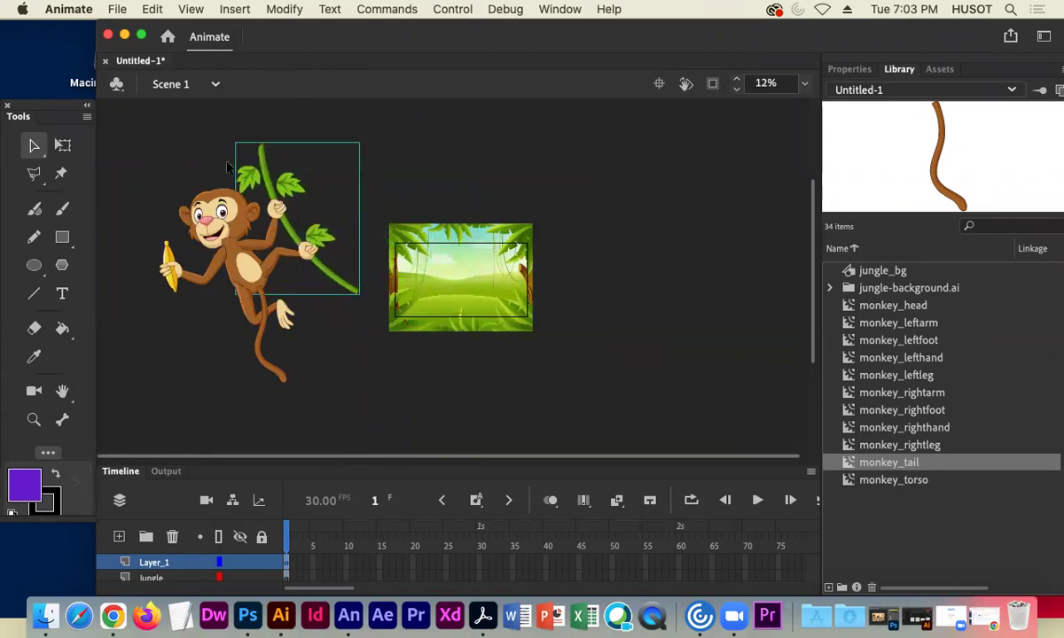
right_click(288, 188)
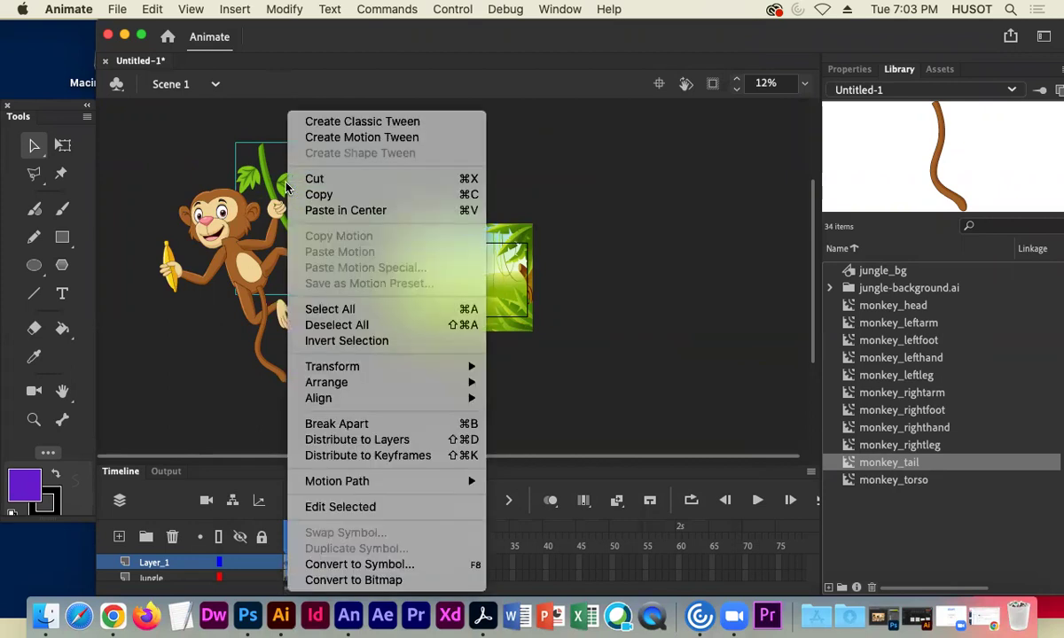
click(373, 564)
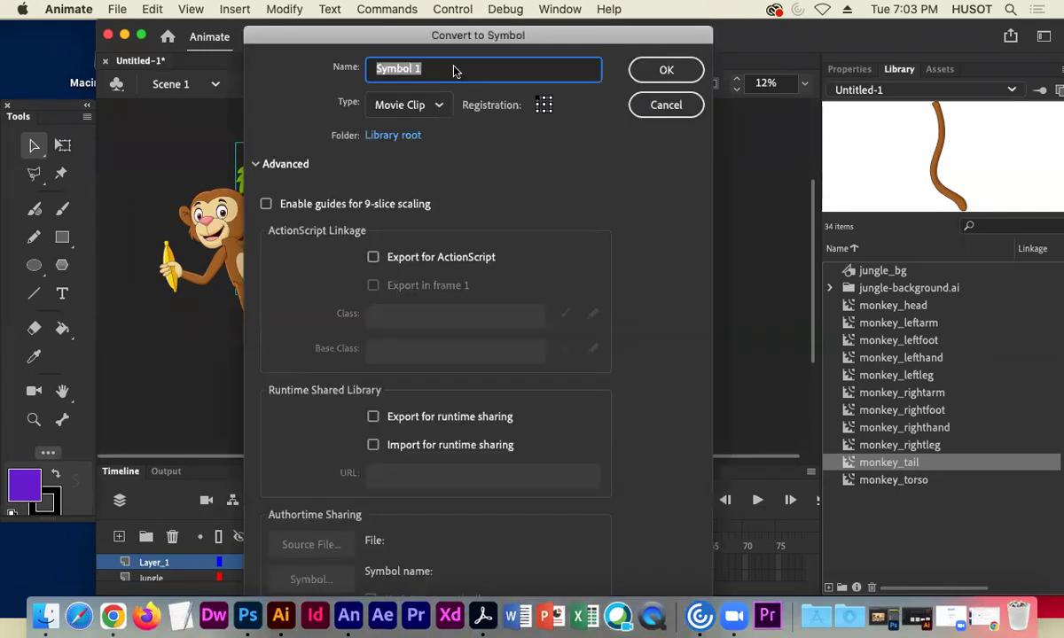
text(ivy_swing)
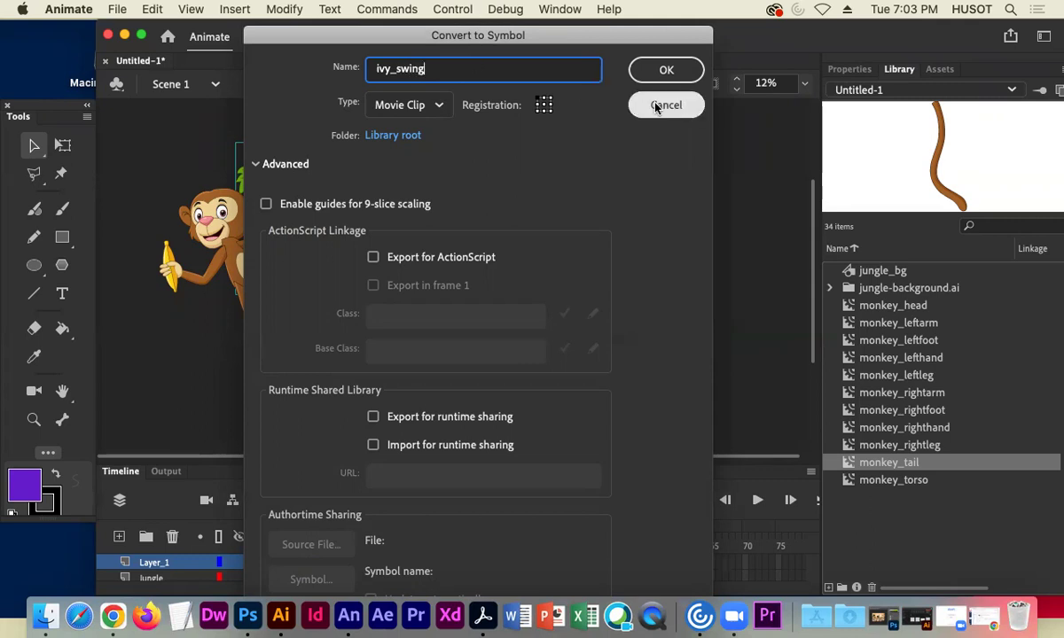
click(666, 70)
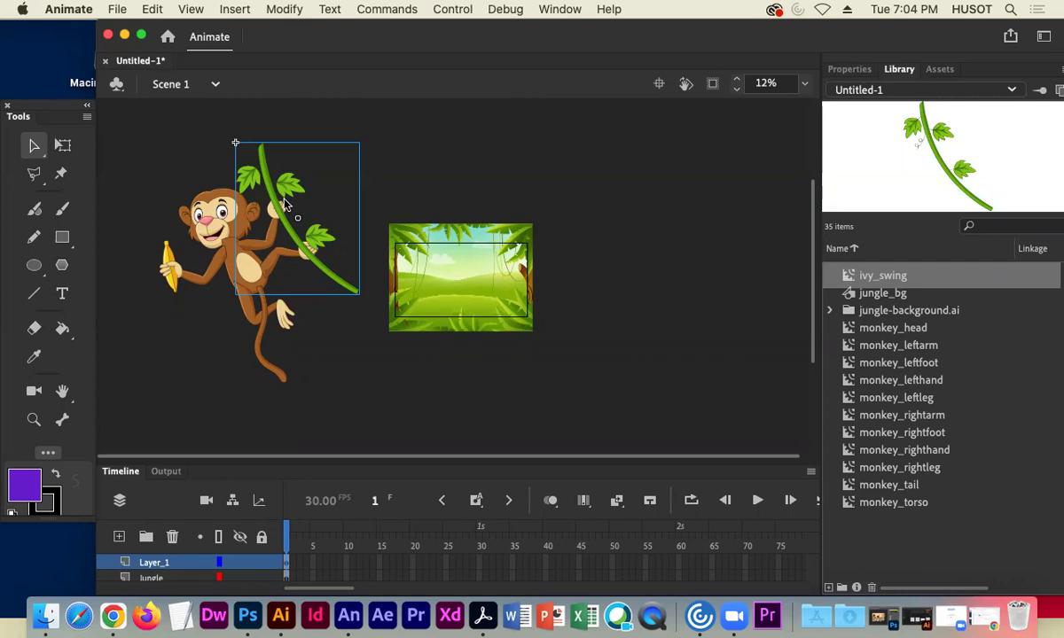
Rename Layer_1 as monkey.
scroll(146, 355, down, 3)
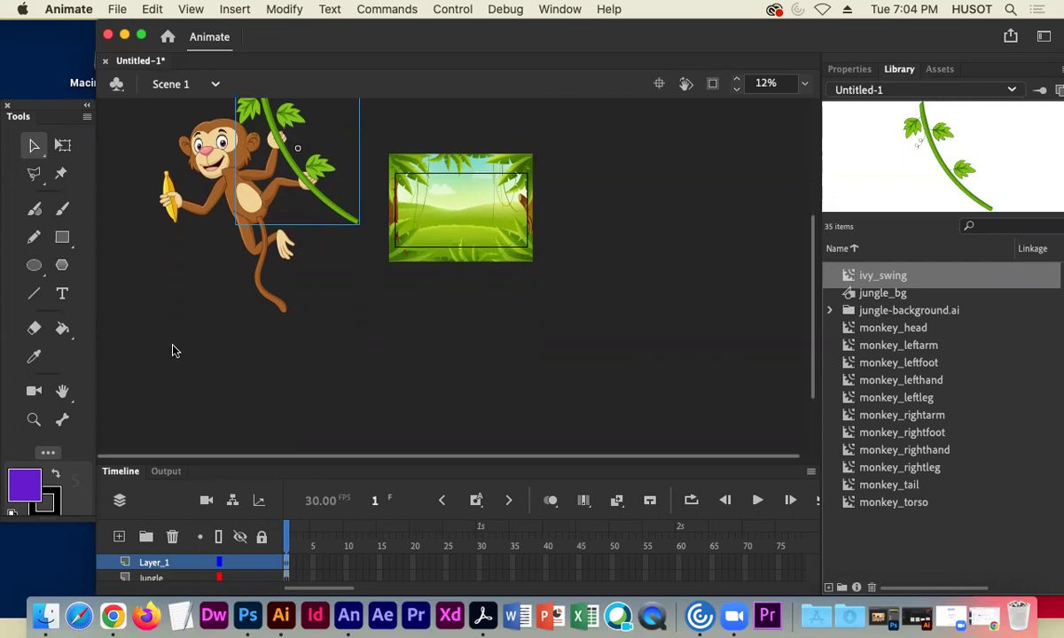
click(153, 565)
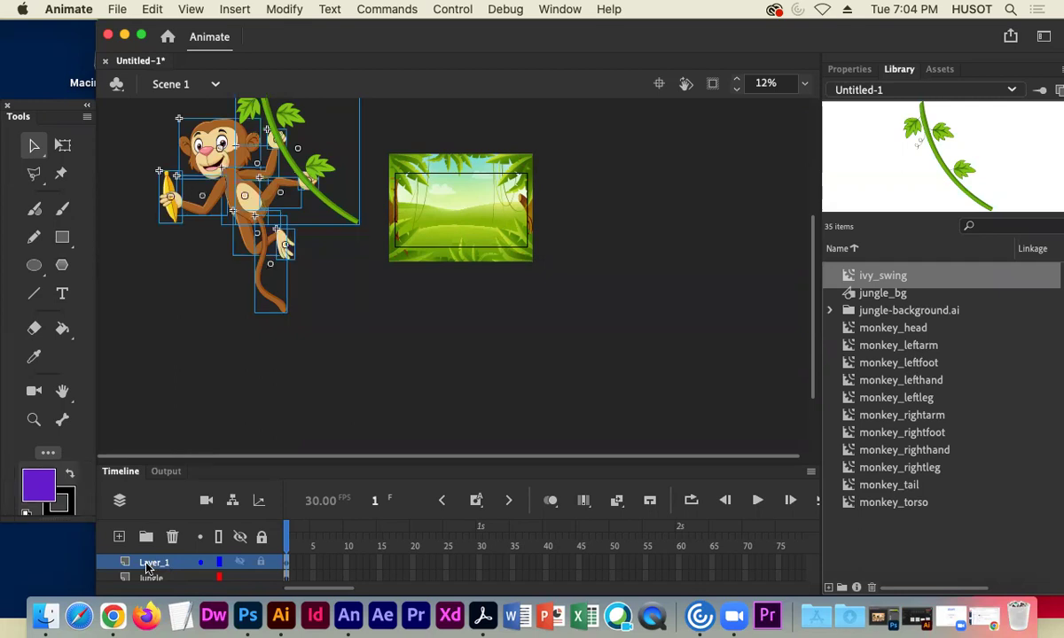
double_click(149, 564)
text(monkey)
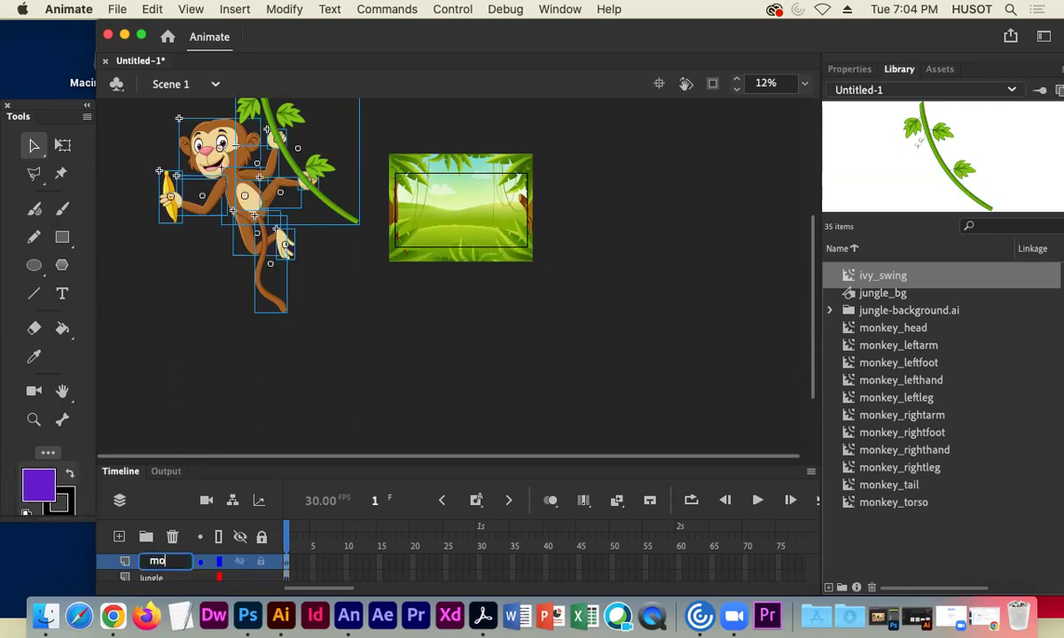
key(Return)
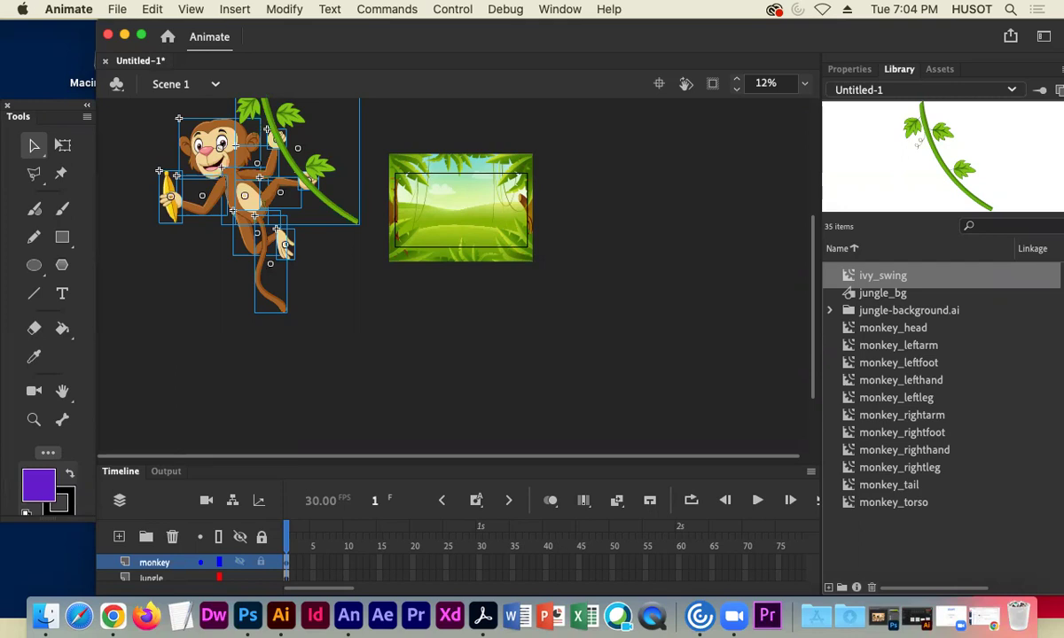
Select all the monkey pieces together with the vine and move them onto the jungle background.
click(141, 123)
drag(131, 101, 339, 294)
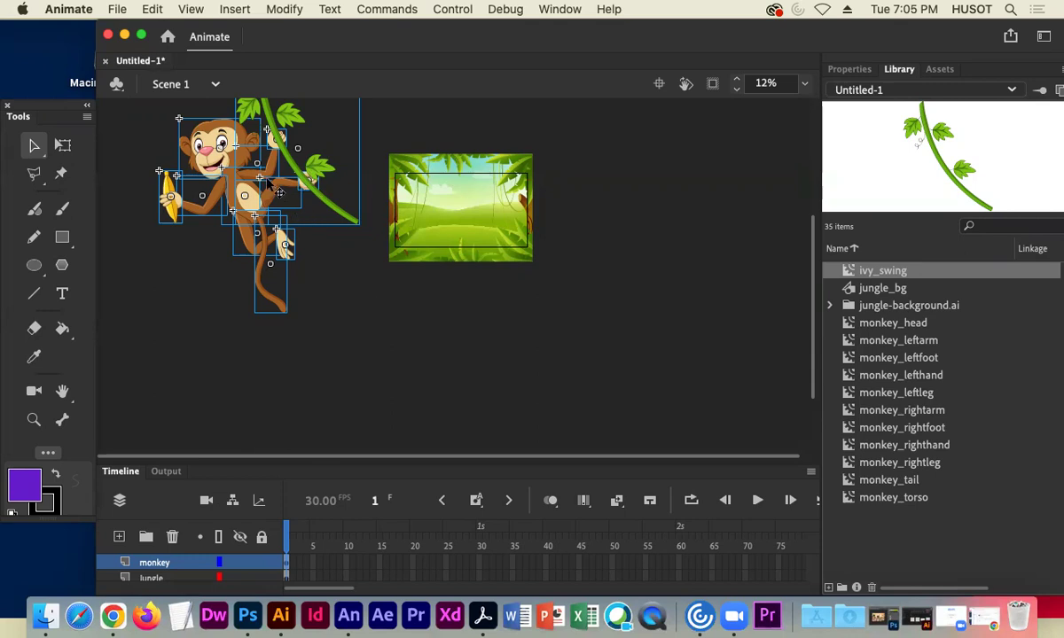
drag(196, 155, 602, 233)
drag(559, 136, 720, 368)
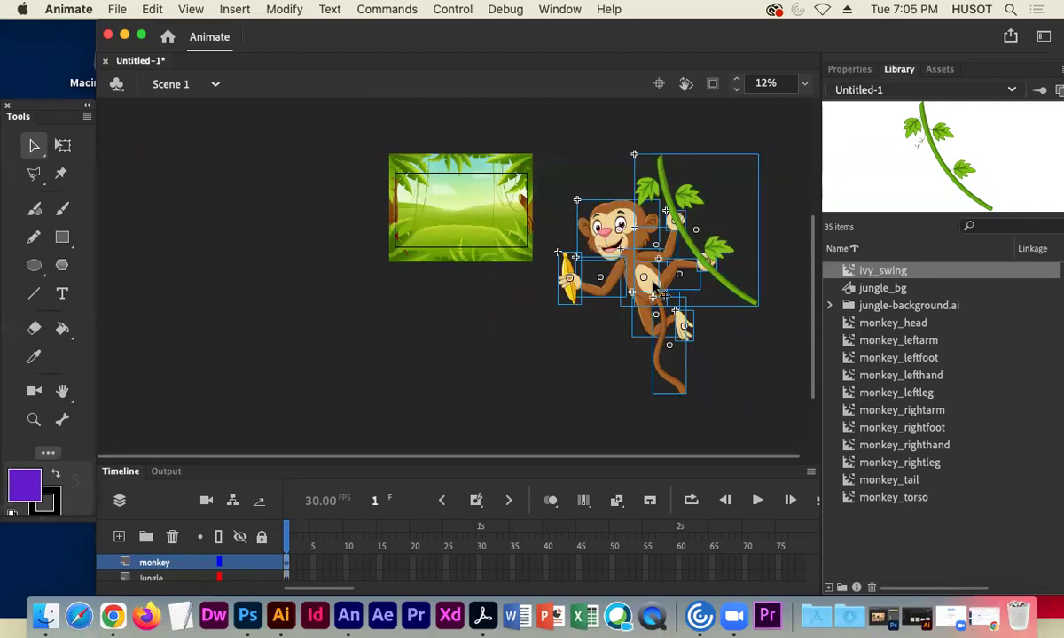
drag(654, 285, 468, 248)
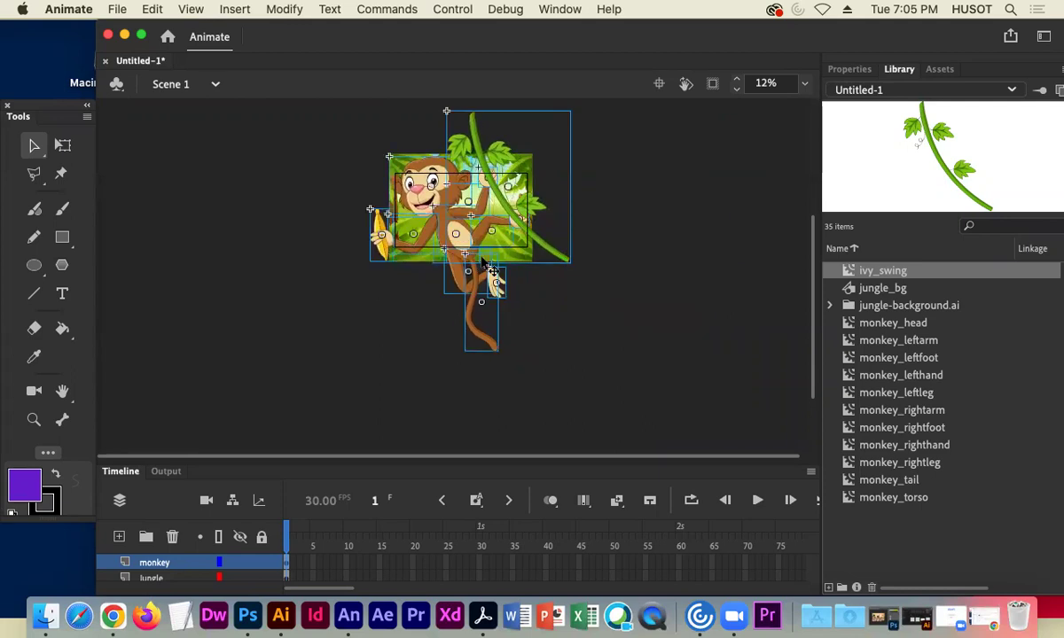
Scale the selected monkey and vine down proportionally with Free Transform to fit the jungle scene.
click(62, 144)
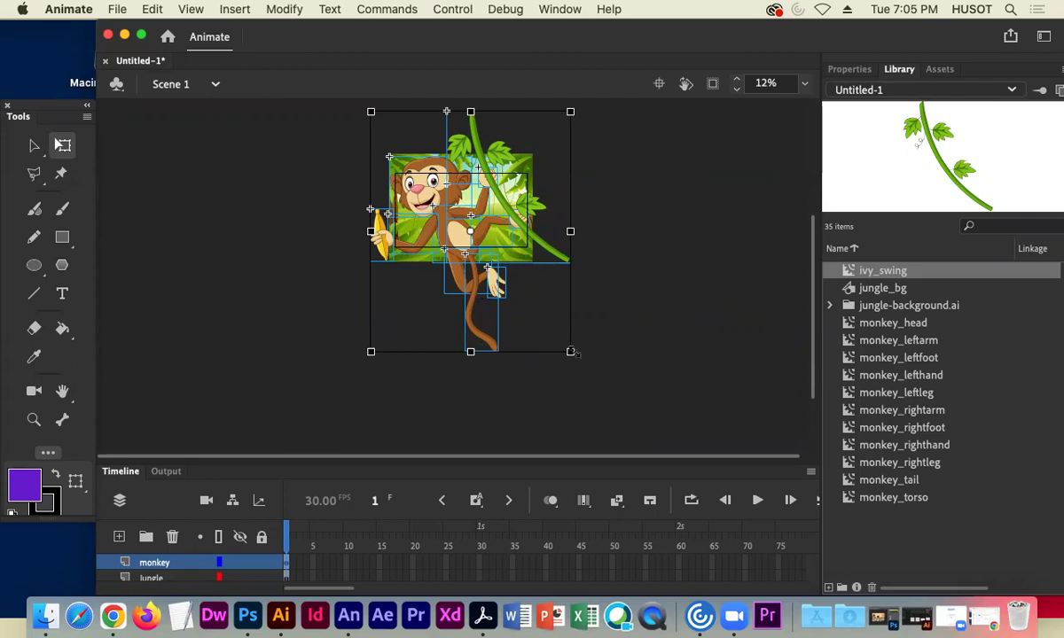
drag(571, 351, 519, 289)
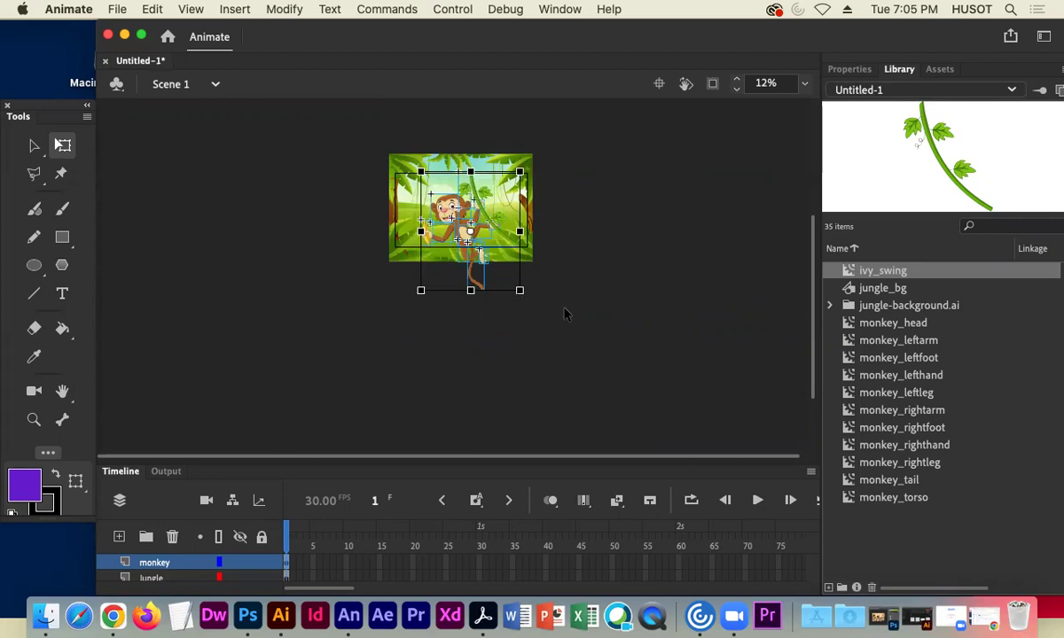
key(super+equal)
key(super+equal)
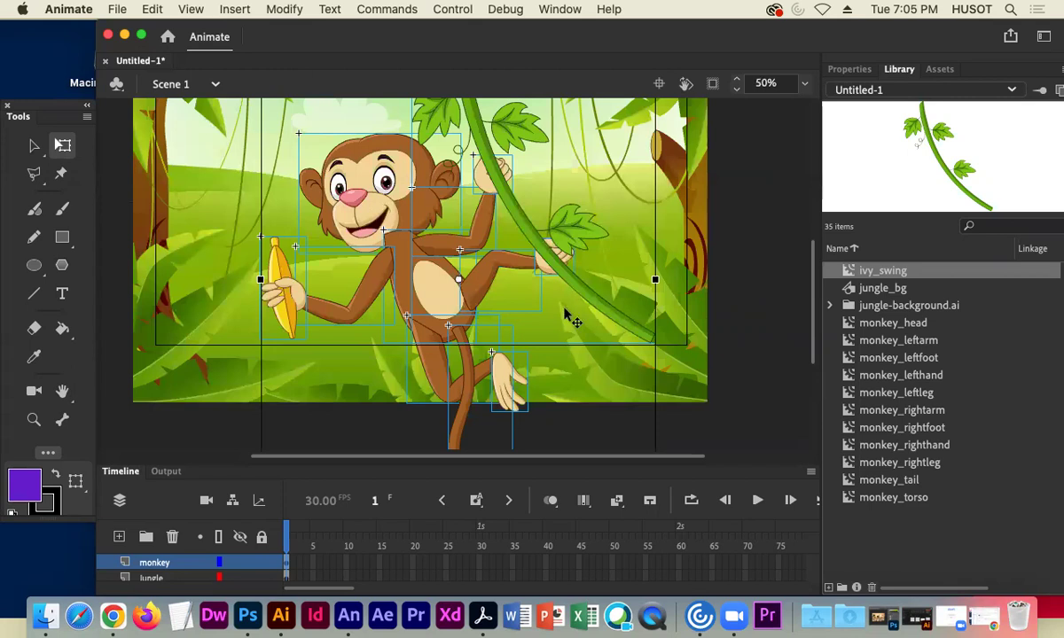
key(super+minus)
drag(576, 400, 554, 368)
Position the monkey and vine at the right side of the jungle stage and scale them slightly smaller.
drag(488, 344, 529, 285)
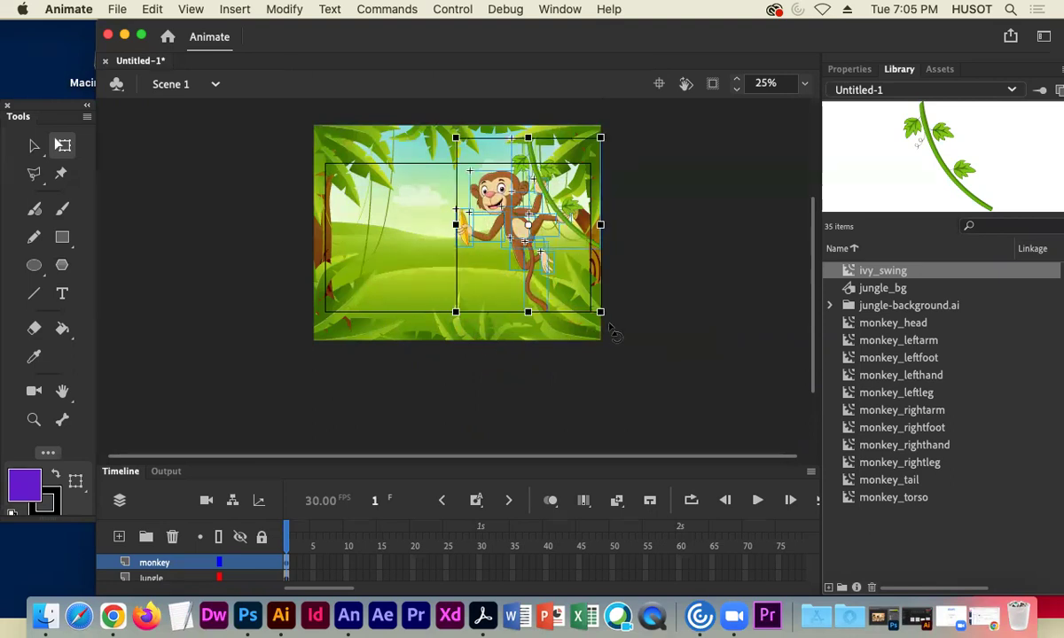
drag(598, 311, 589, 298)
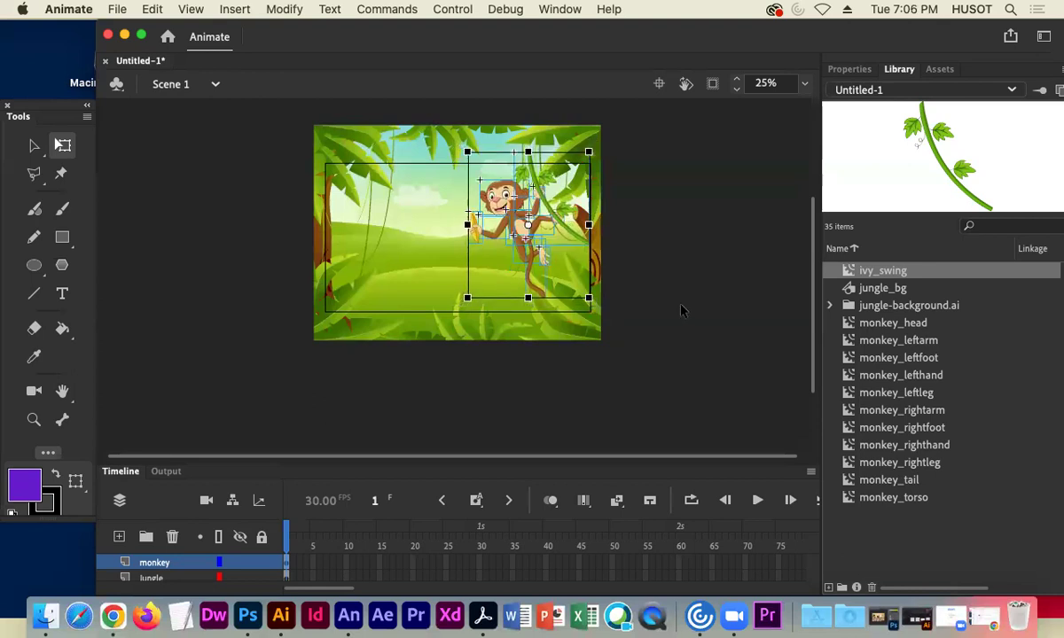
key(super+equal)
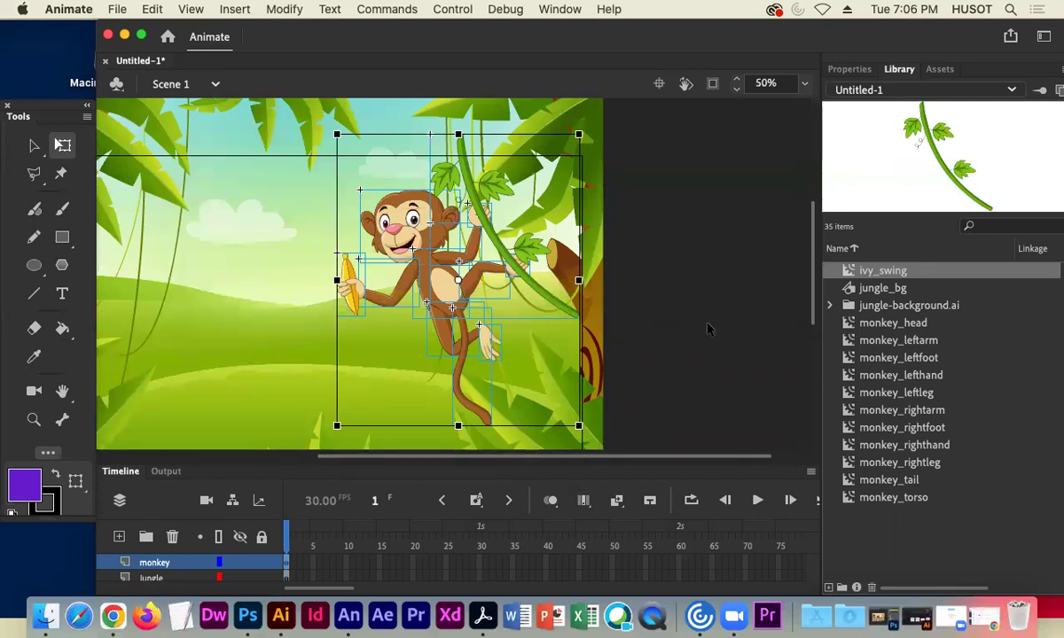
drag(706, 326, 777, 309)
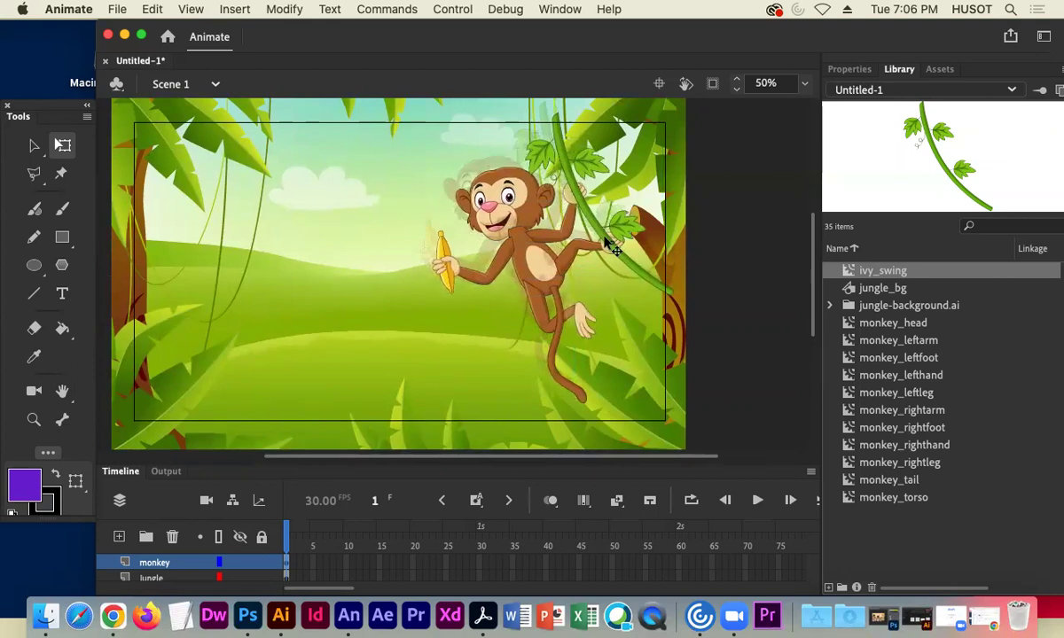
Cut the ivy vine from the monkey layer, leaving the monkey pieces in place.
click(608, 240)
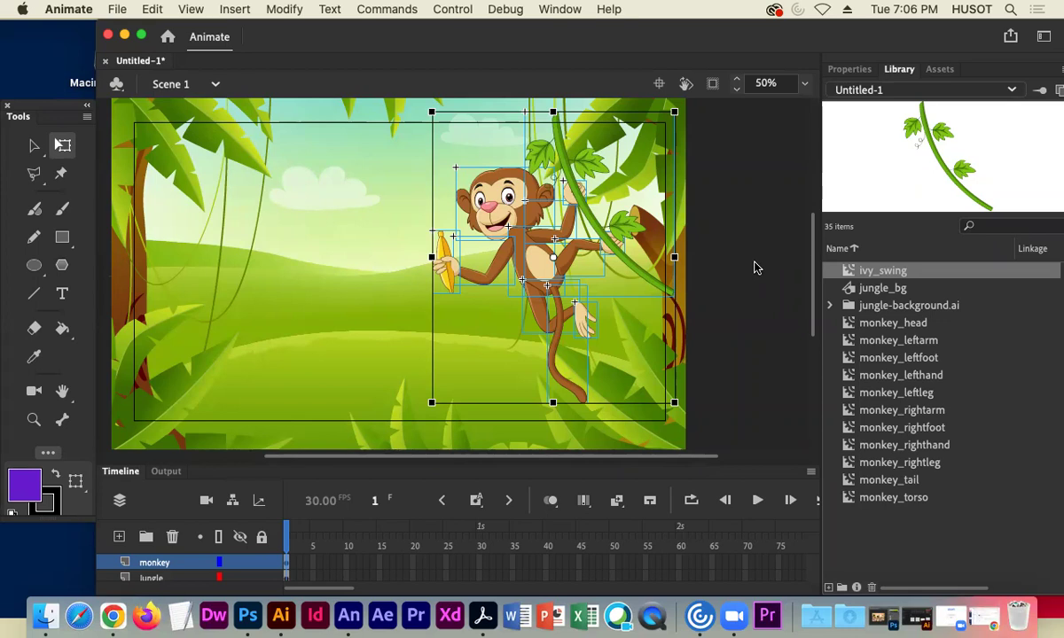
click(759, 268)
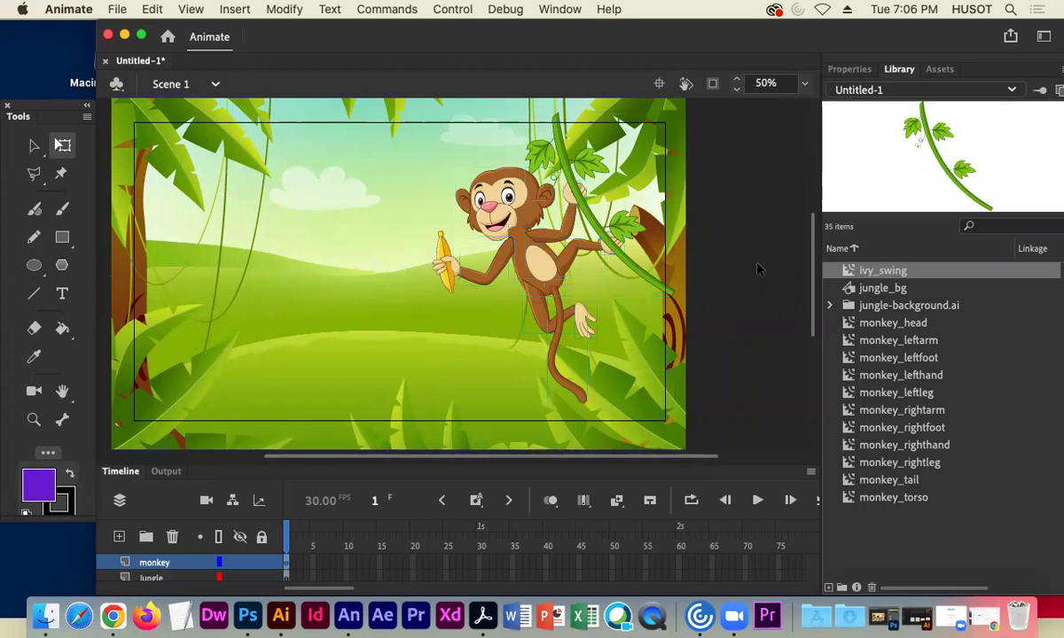
click(568, 173)
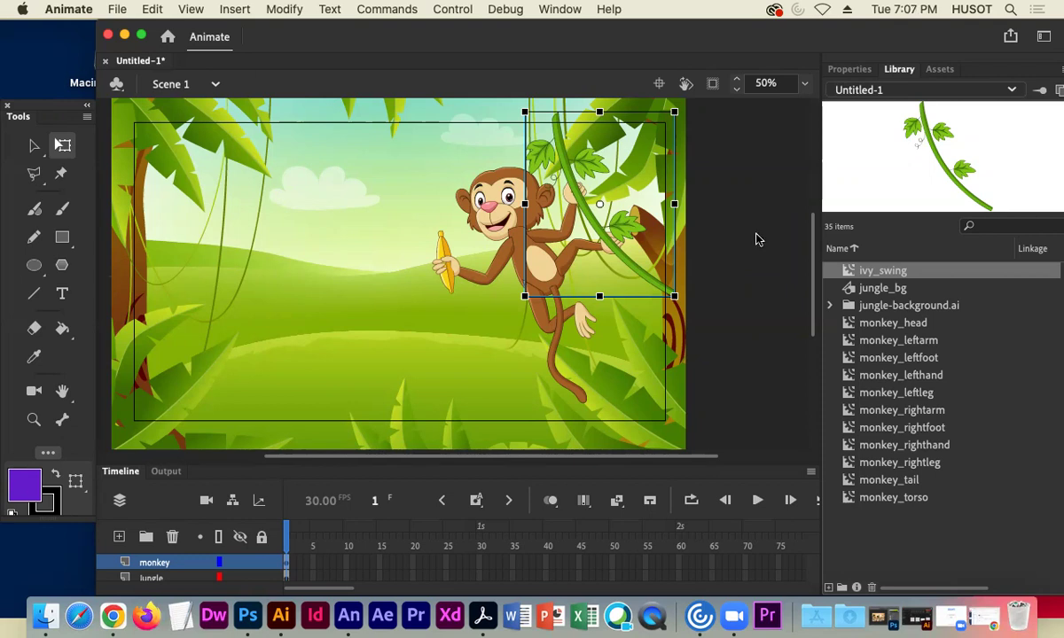
key(Delete)
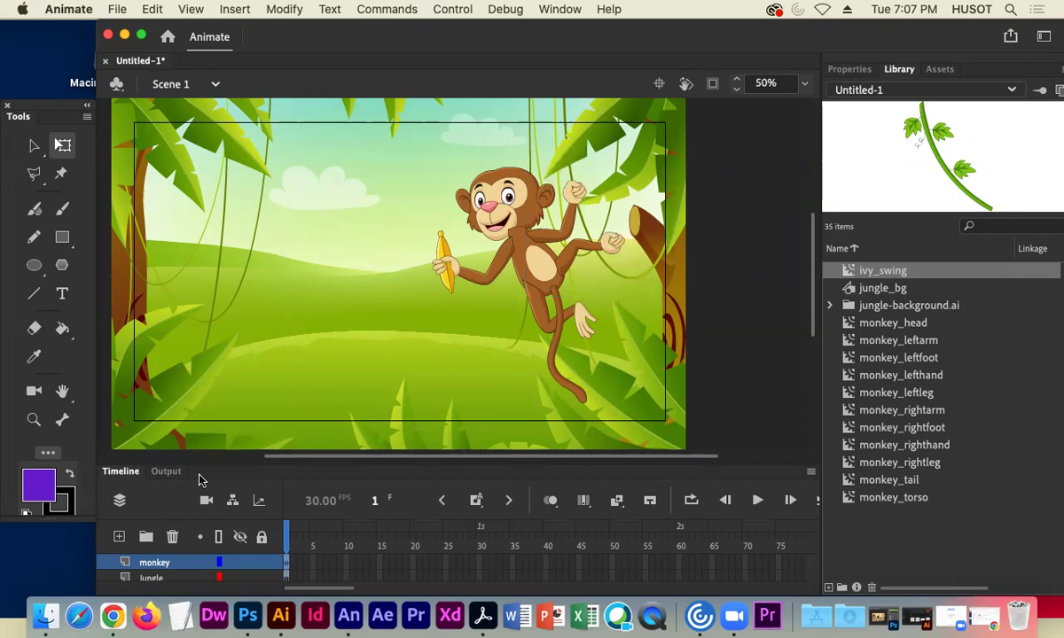
Add a new layer named ivy and paste the vine onto it, positioned at the monkey's raised hand and foot.
click(119, 537)
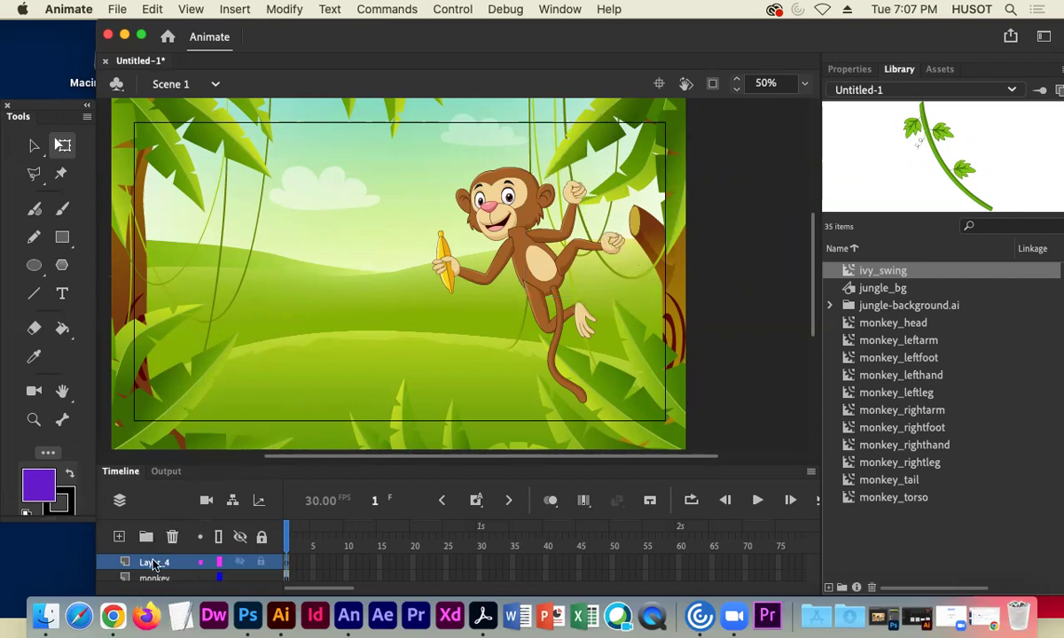
double_click(151, 559)
text(ivy)
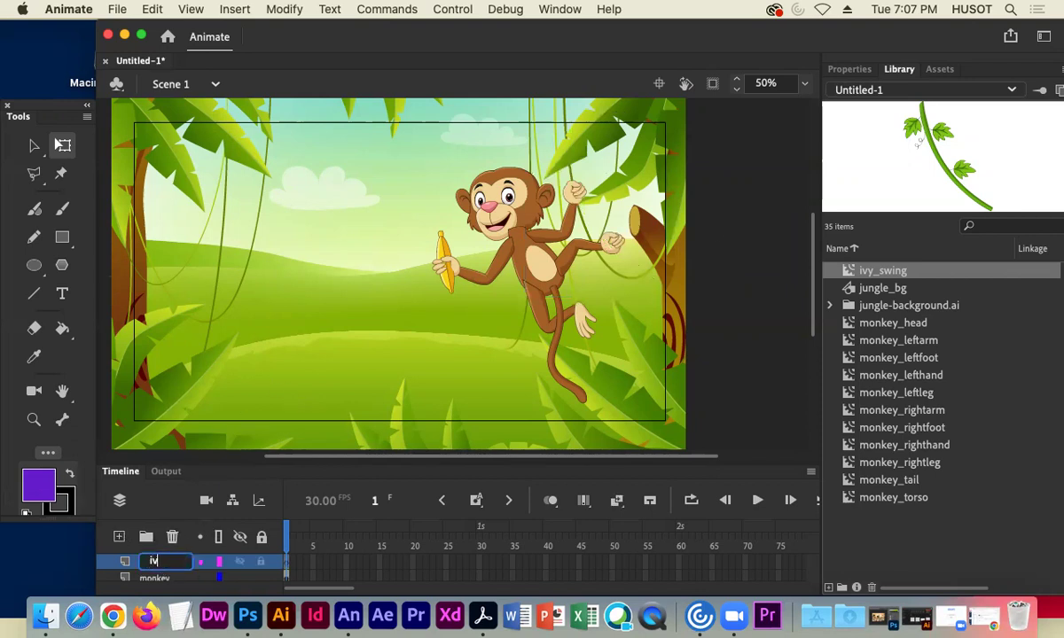
key(Return)
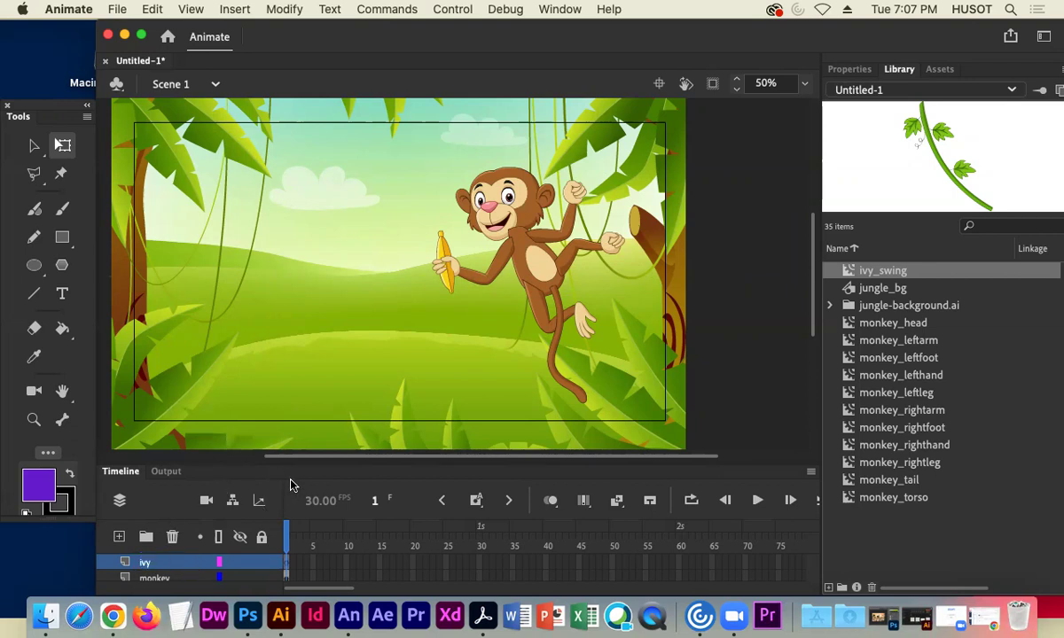
key(cmd+v)
drag(463, 324, 607, 245)
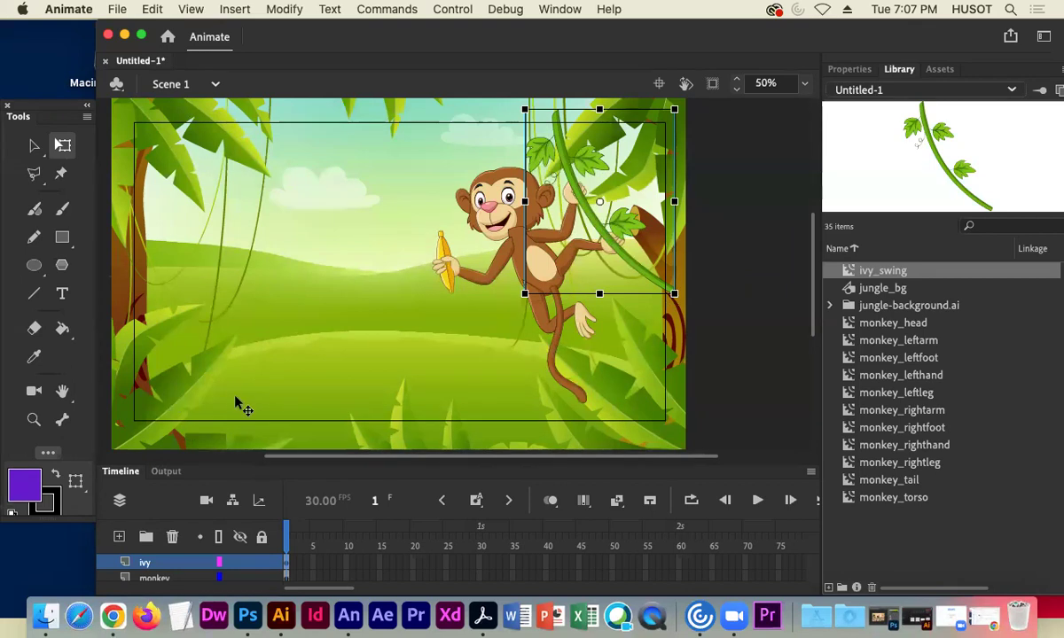
Reorder the ivy layer so it sits between the monkey and Jungle layers.
scroll(237, 401, down, 2)
scroll(237, 401, up, 1)
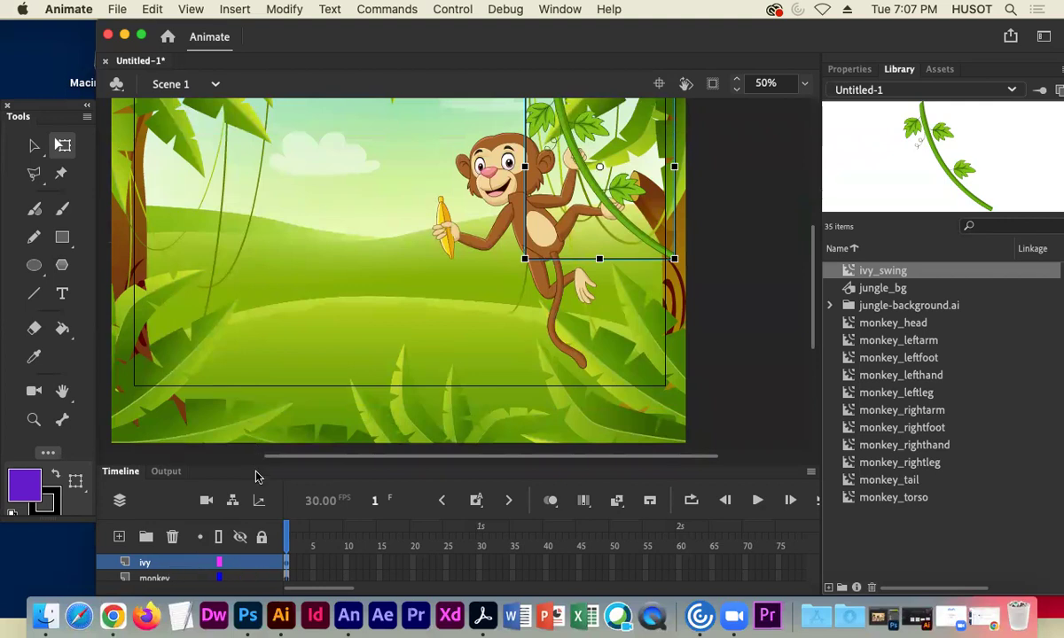
drag(255, 459, 256, 405)
drag(176, 519, 176, 538)
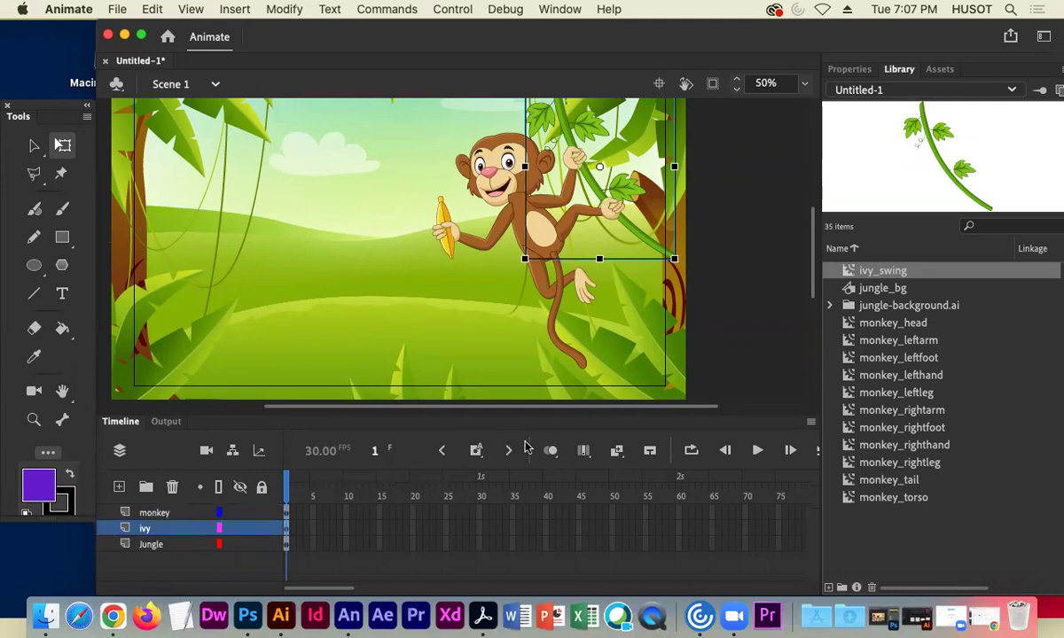
click(741, 348)
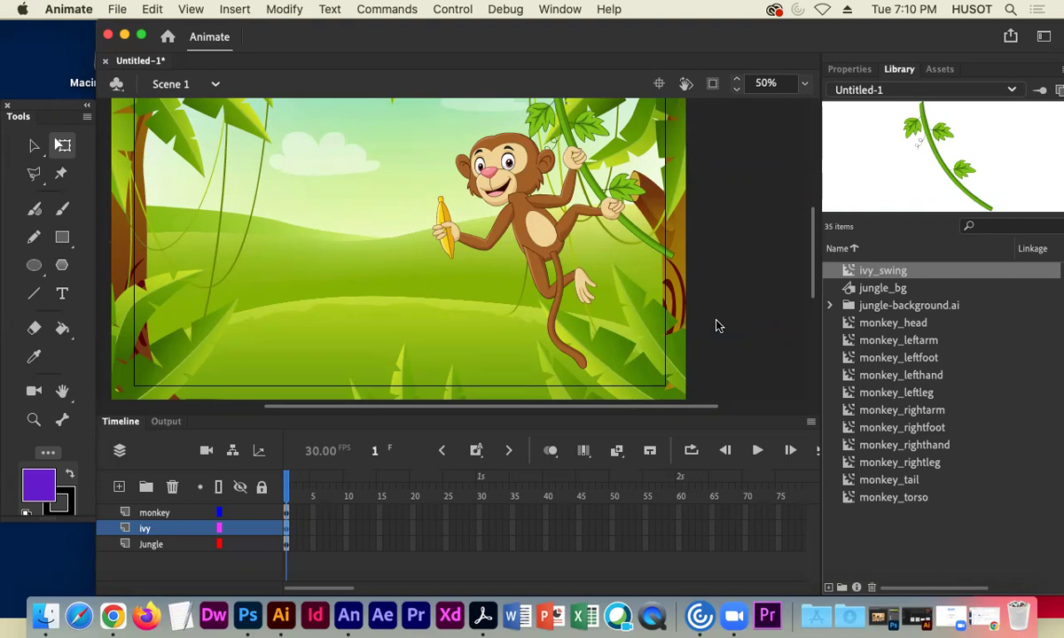
Add a new layer above the monkey layer.
key(super+minus)
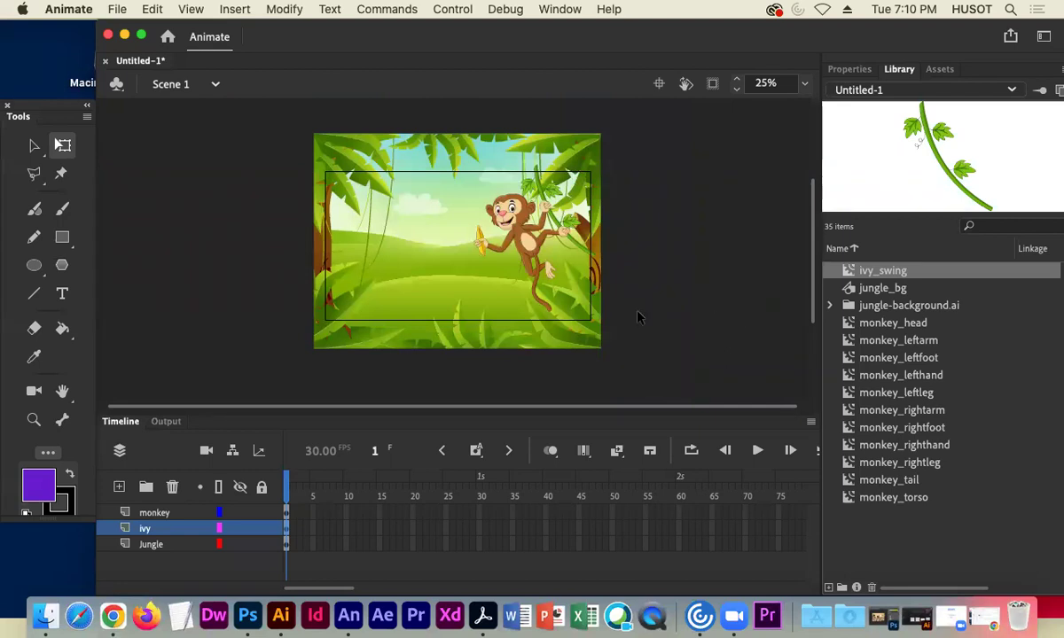
click(175, 514)
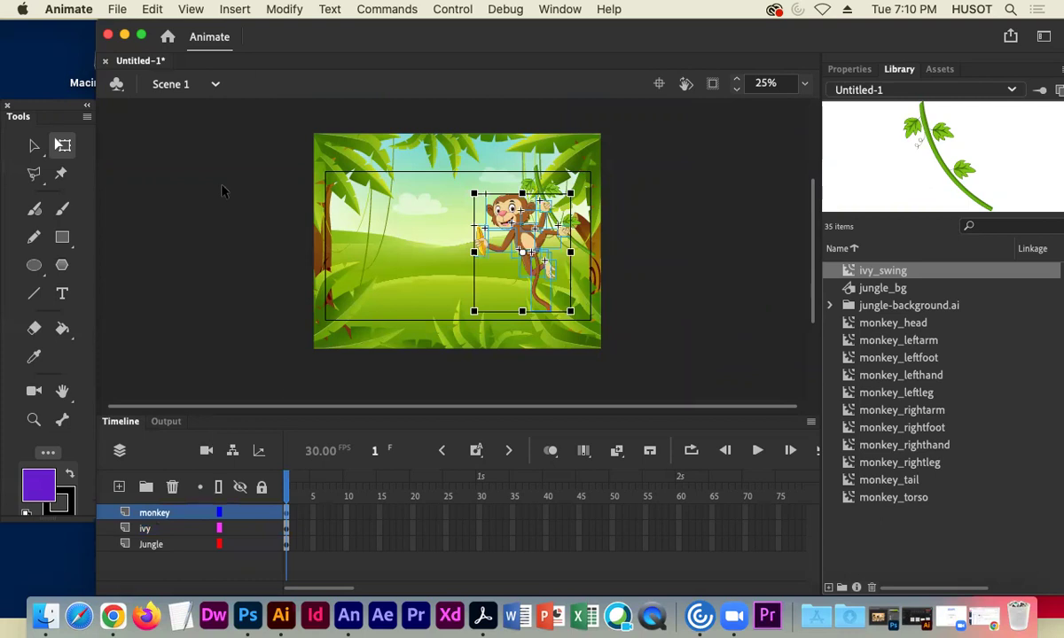
click(119, 487)
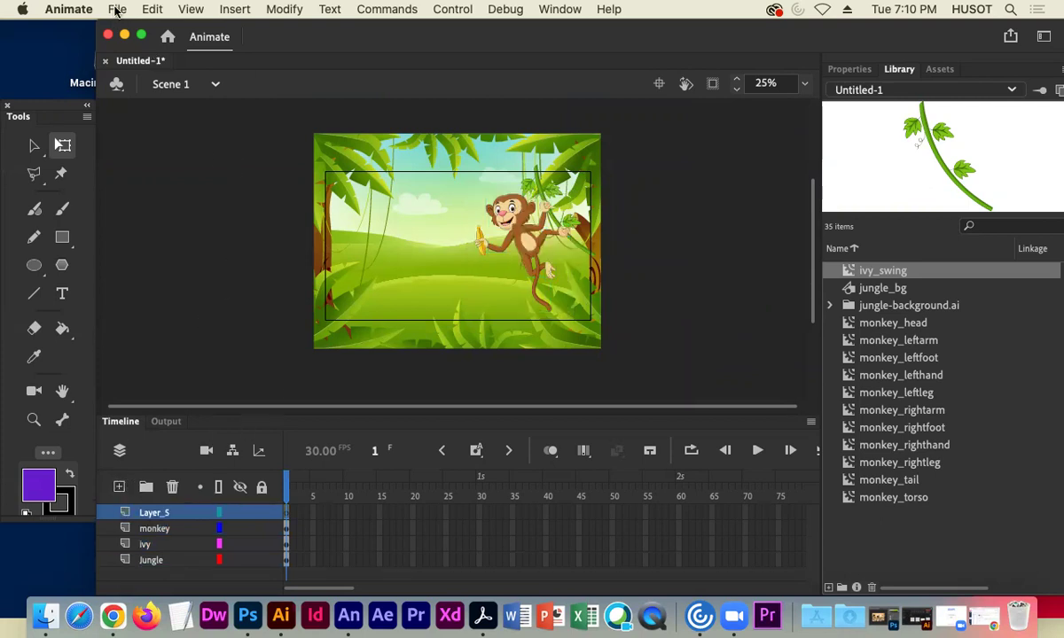
Import Free Sloth Vector.ai to the stage as Animate layers and place the sloth off the stage, left of the jungle background.
click(113, 9)
mouse_move(161, 227)
click(330, 228)
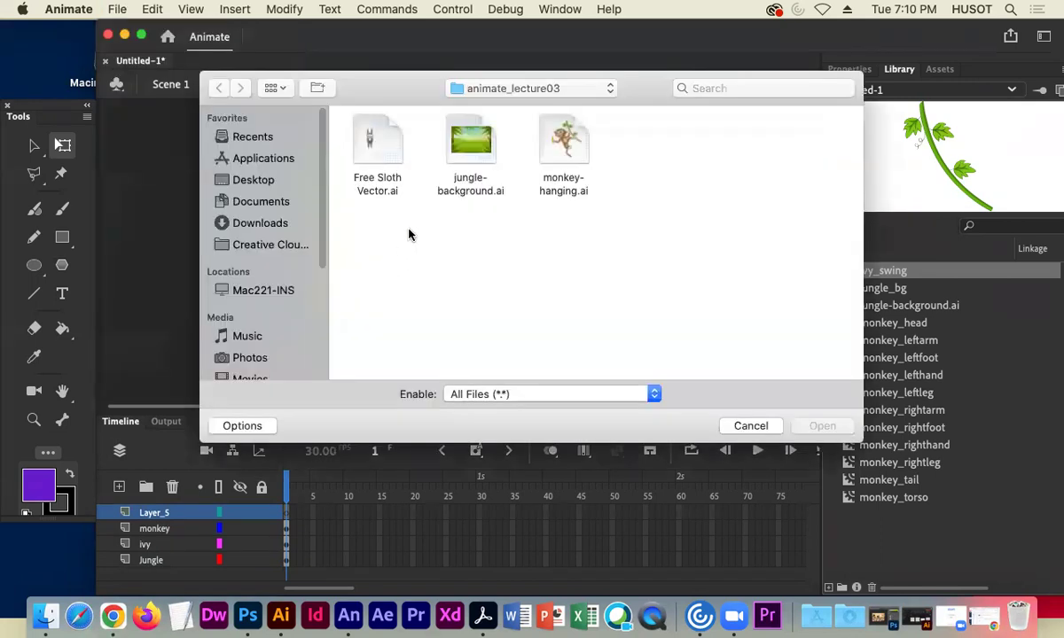
click(363, 145)
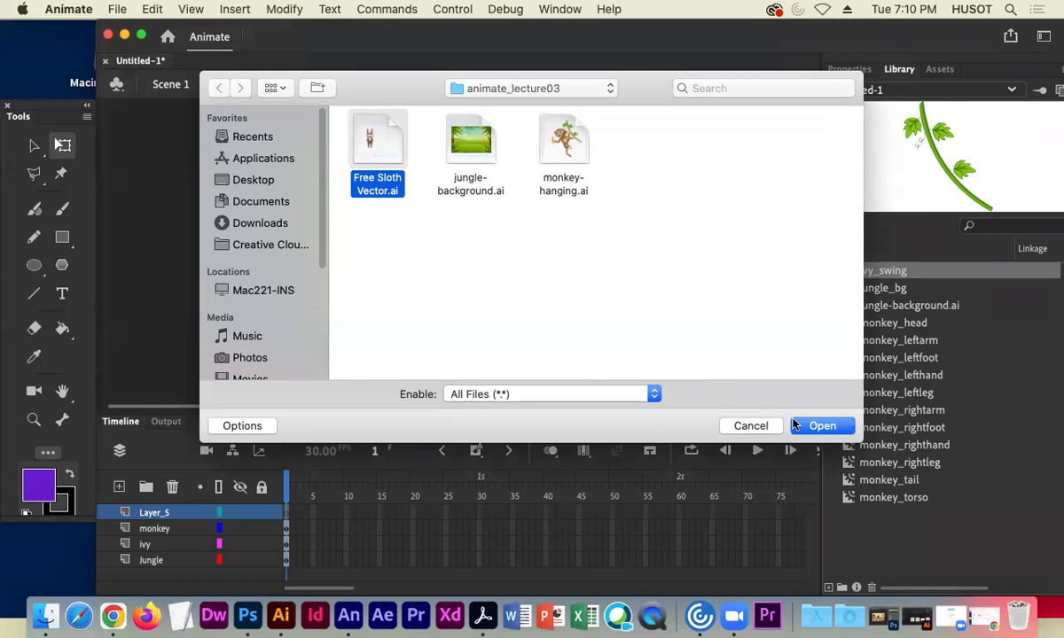
click(807, 429)
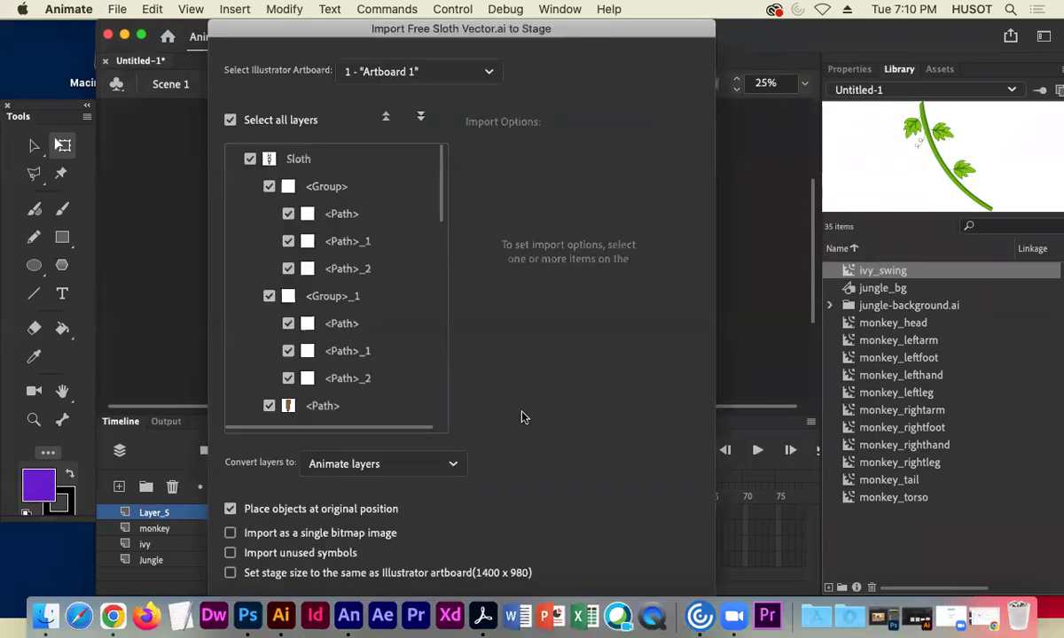
key(Return)
drag(427, 281, 237, 239)
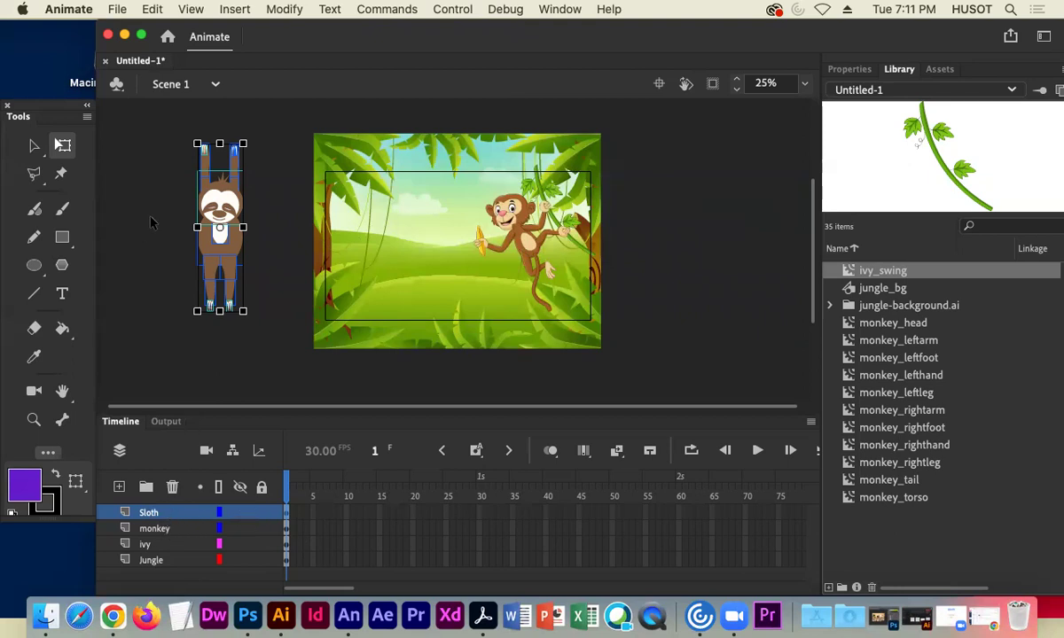
Test whether the sloth's head is a separate piece by moving it aside, and undo the move.
scroll(141, 205, up, 2)
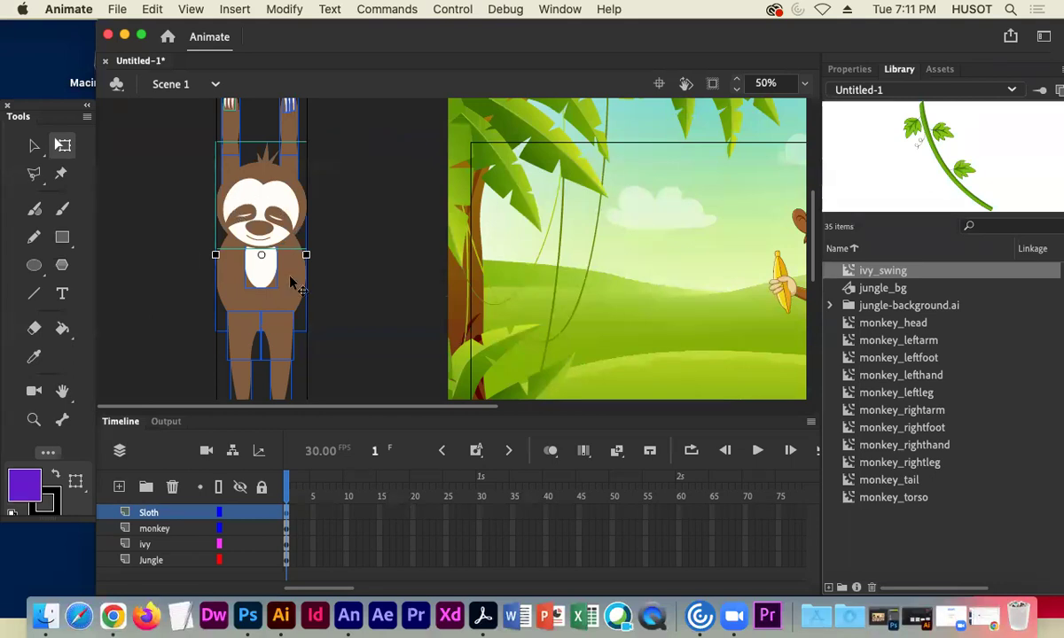
click(351, 248)
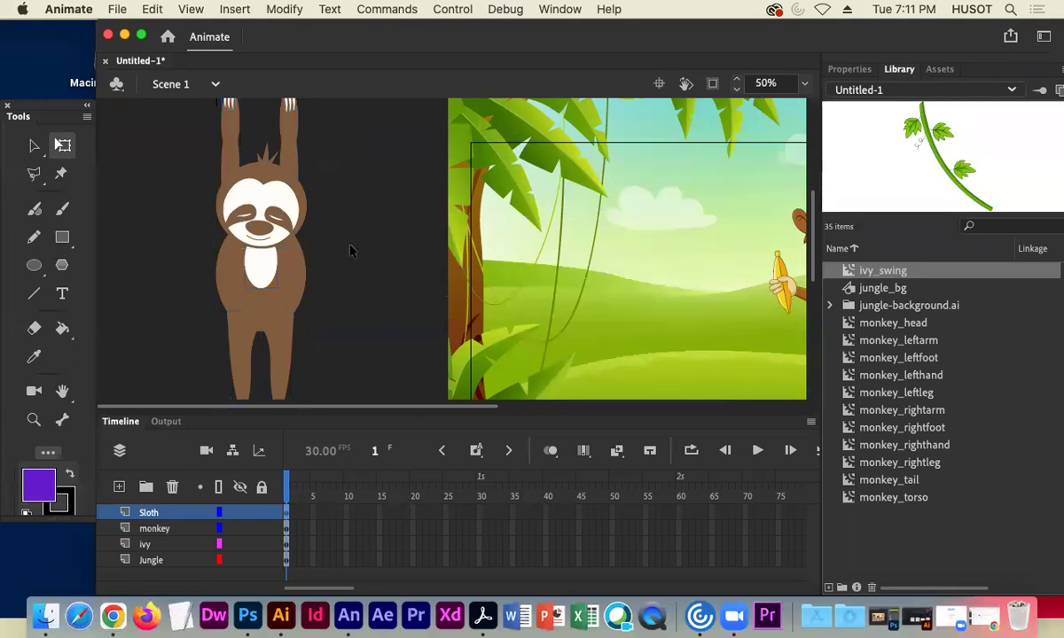
click(248, 199)
drag(241, 213, 356, 214)
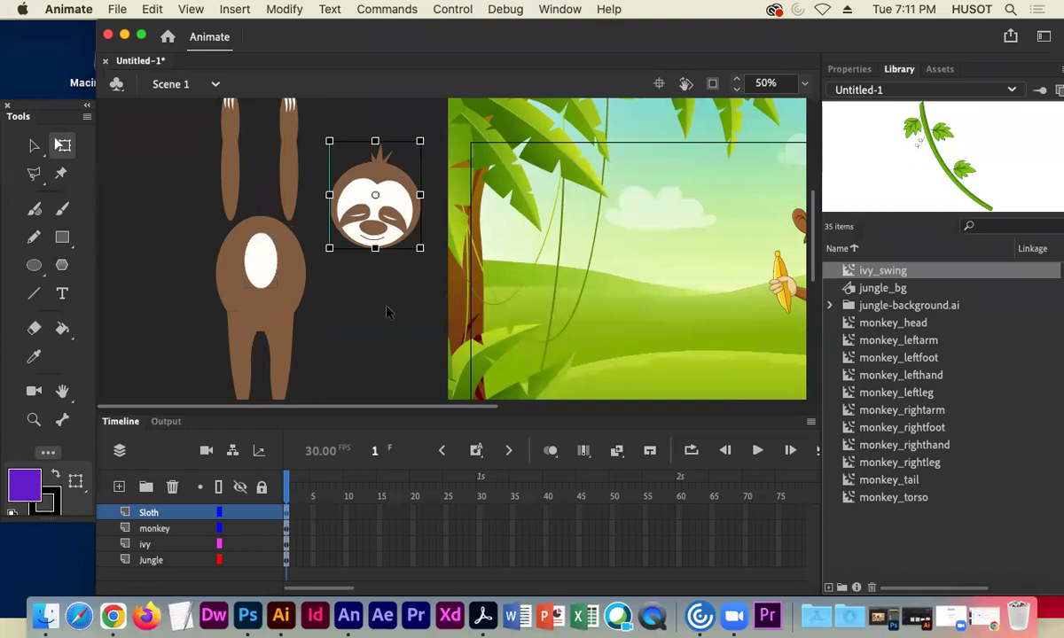
key(super+z)
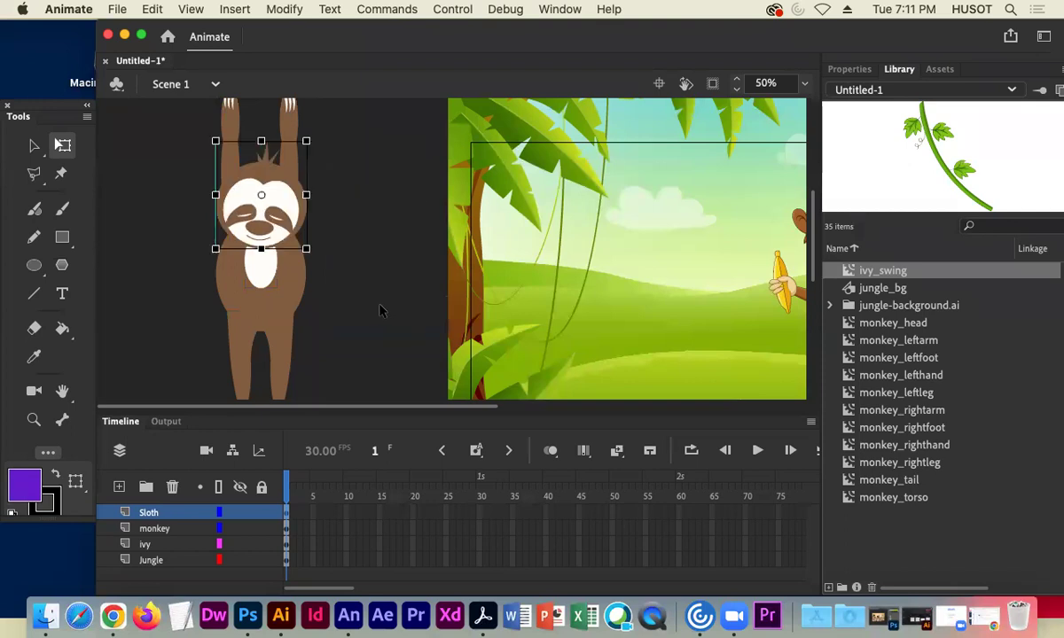
Check whether the sloth's torso and white belly patch are separate pieces.
click(261, 266)
click(229, 304)
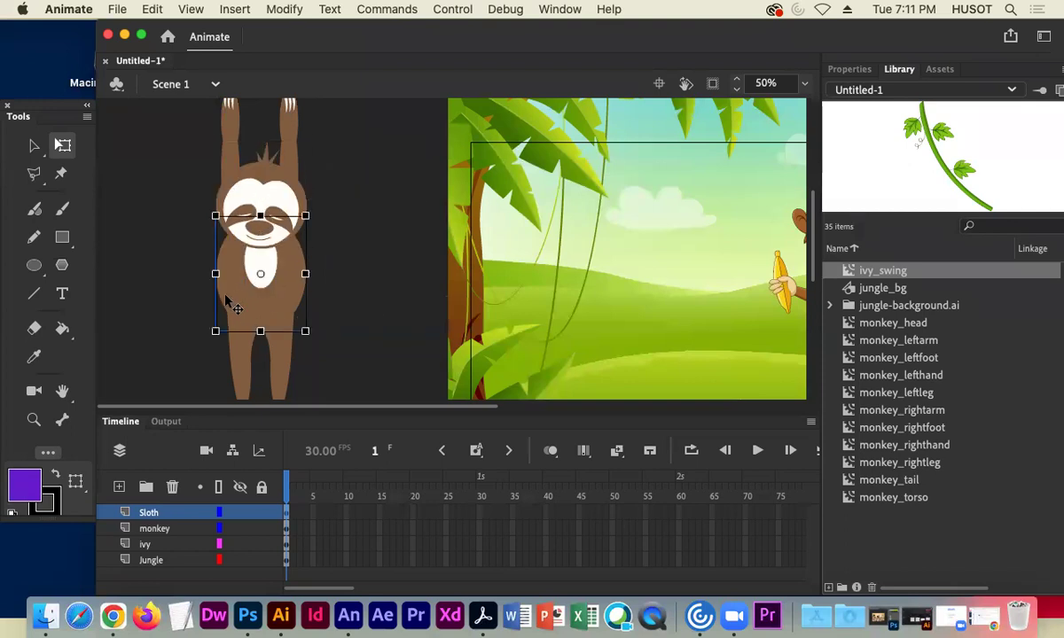
drag(231, 304, 319, 306)
click(266, 278)
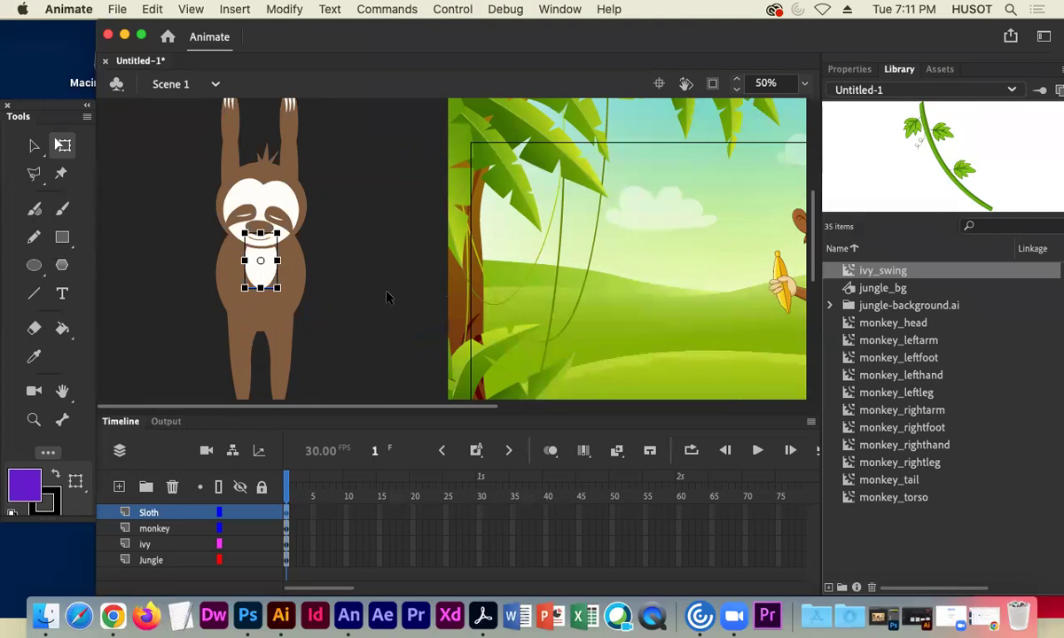
click(387, 298)
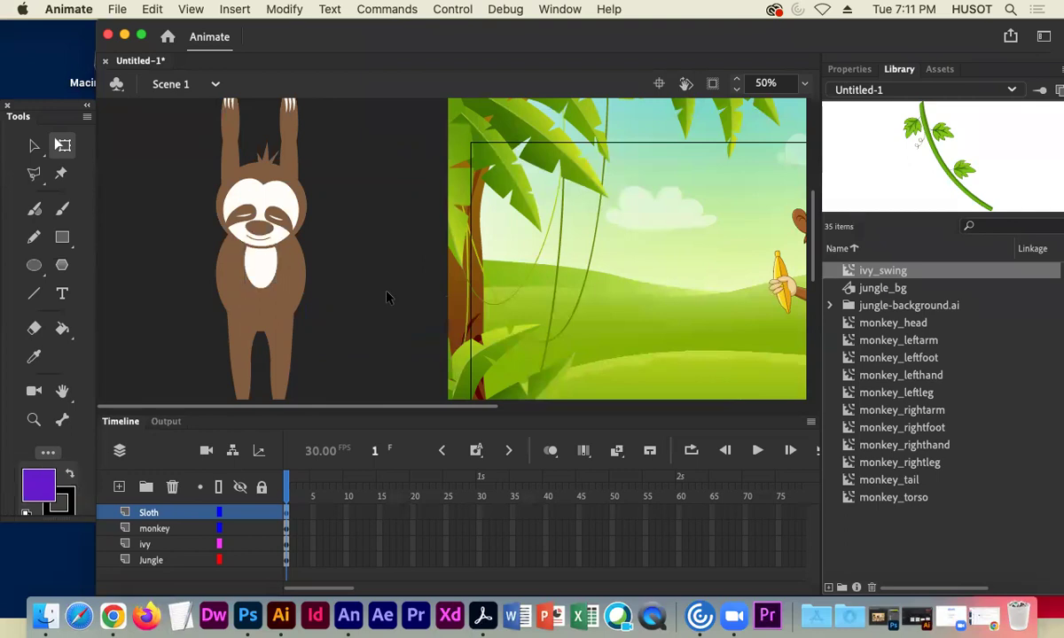
Check how the sloth's raised forearms and claws are split into pieces, restoring the moved forearm.
click(229, 170)
drag(229, 173, 179, 177)
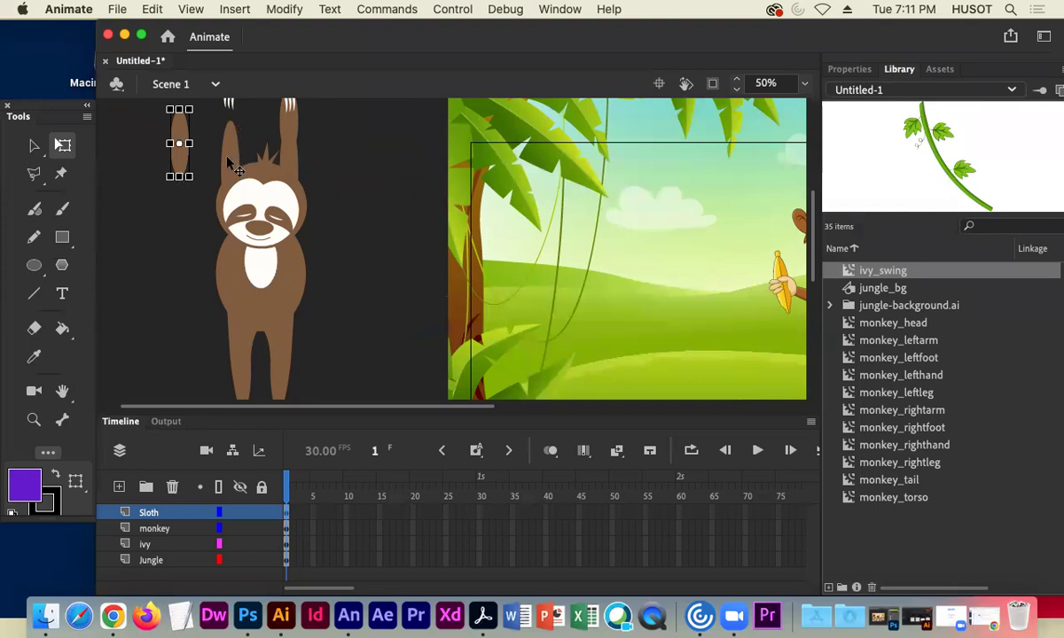
drag(179, 146, 229, 124)
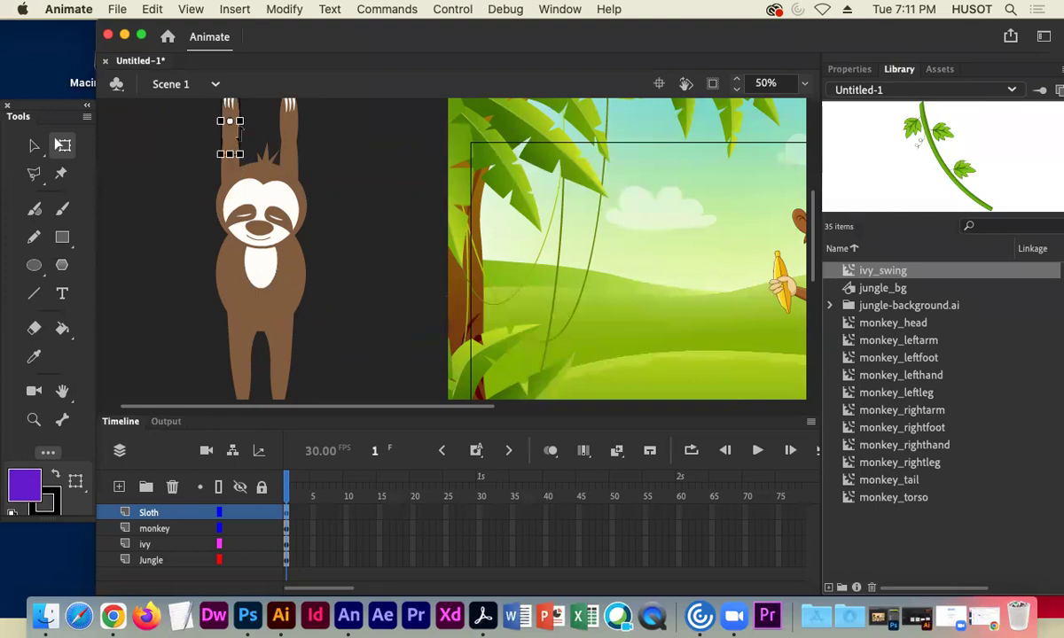
drag(325, 183, 354, 217)
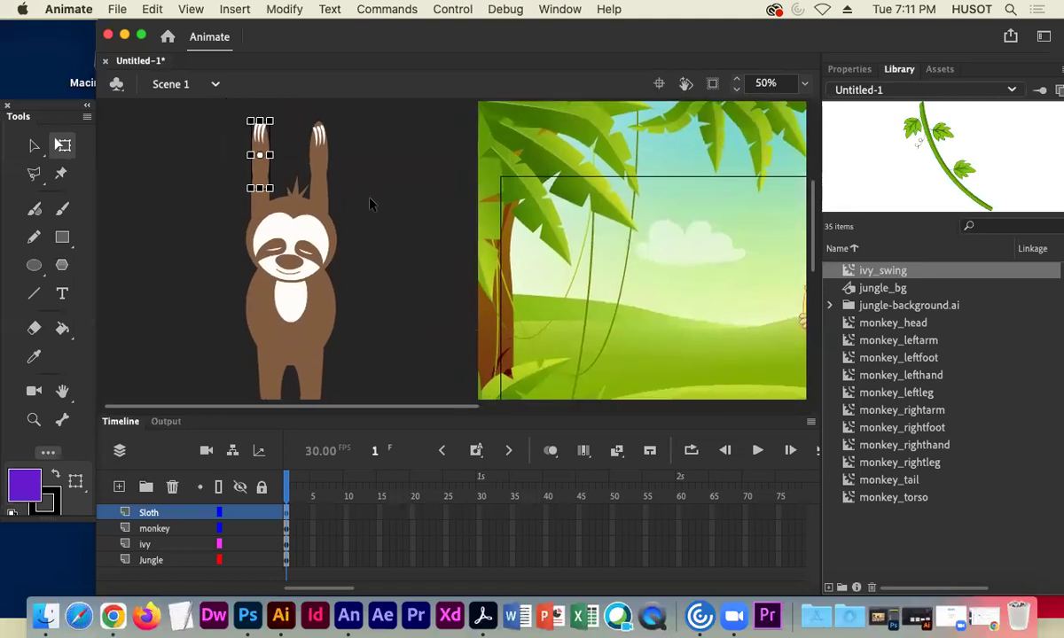
click(316, 135)
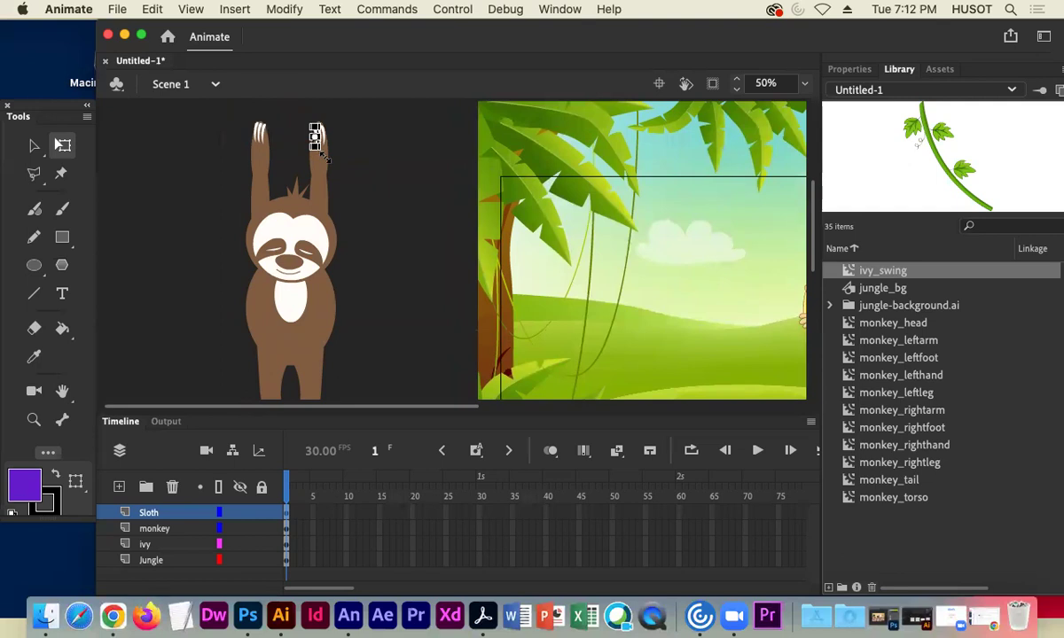
click(324, 167)
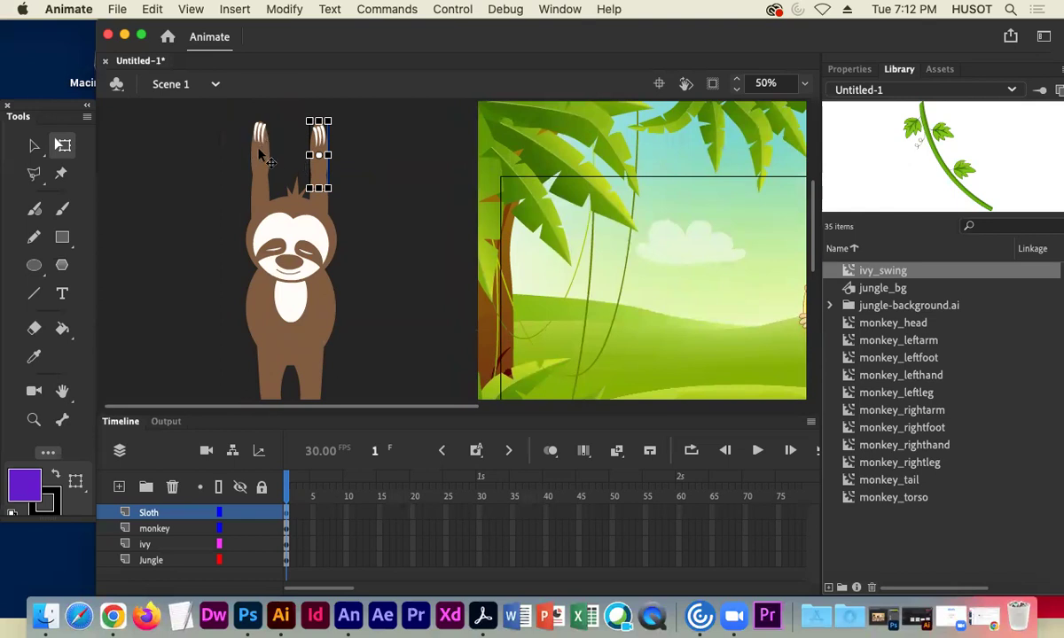
click(216, 134)
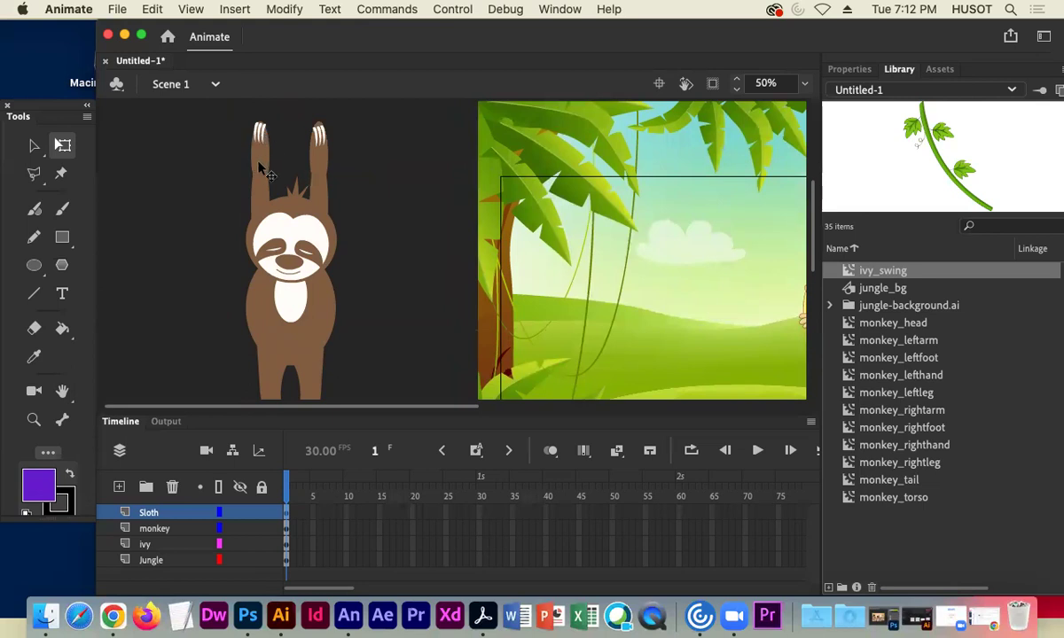
Convert the sloth's head into a Movie Clip symbol named sloth_head.
click(279, 241)
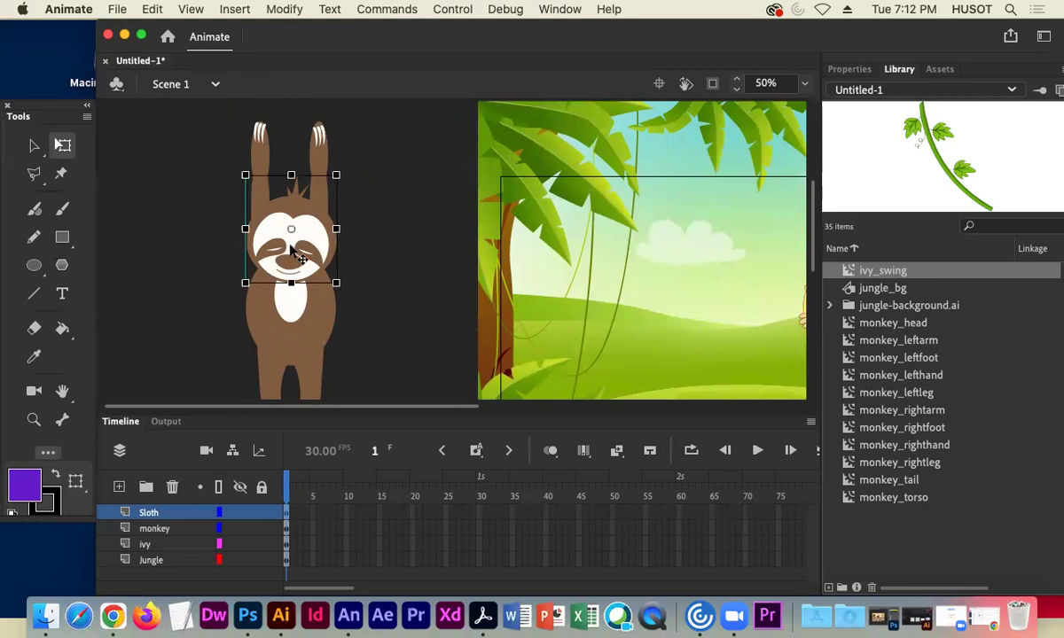
right_click(299, 255)
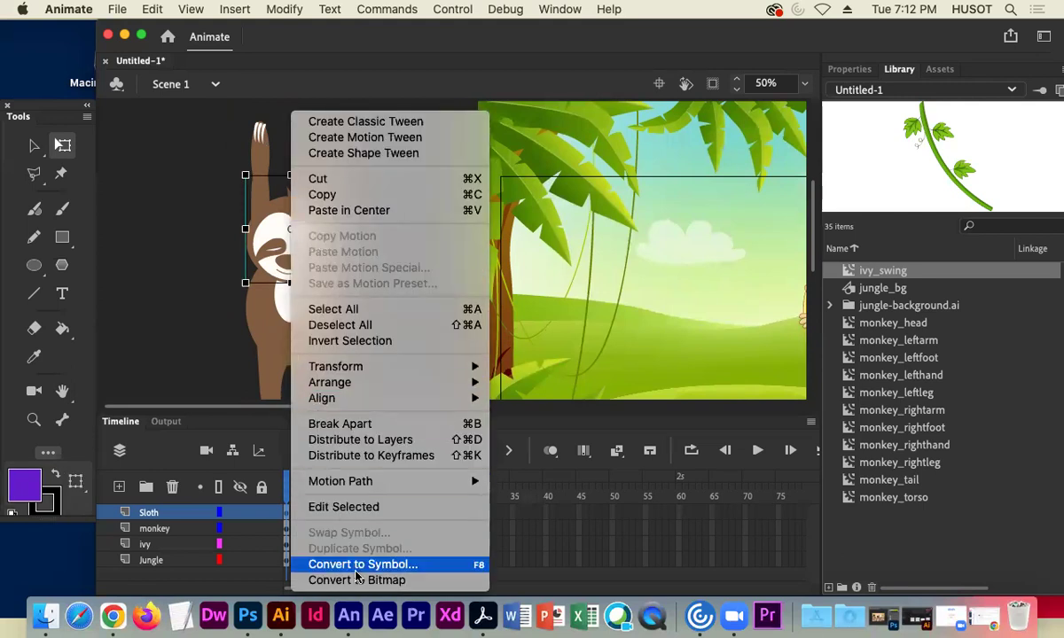
click(326, 563)
text(slotgh)
key(BackSpace)
key(BackSpace)
text(h)
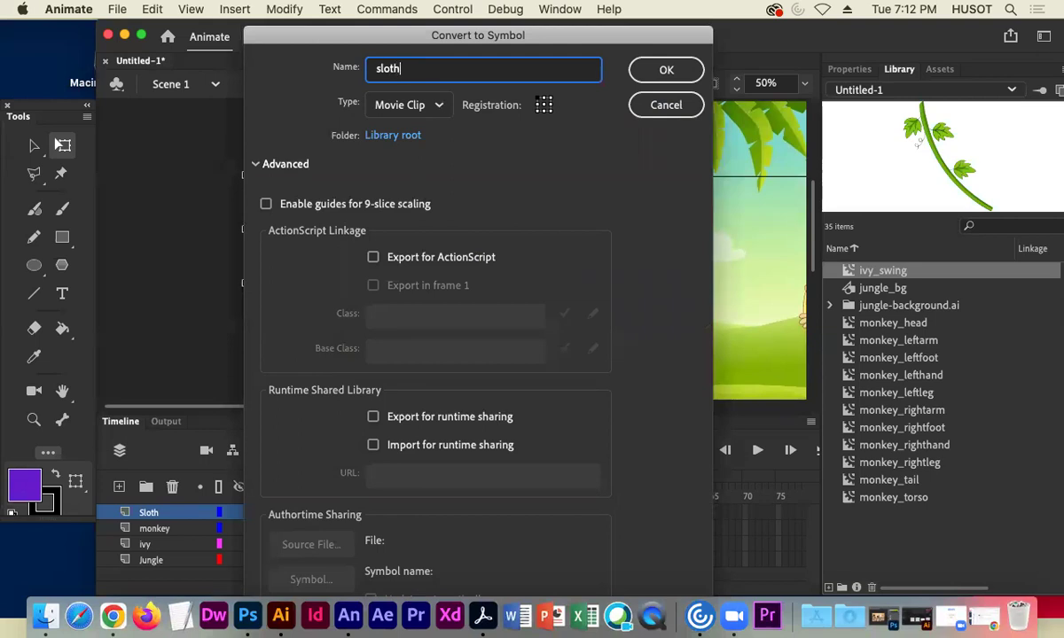
text(_head)
click(700, 70)
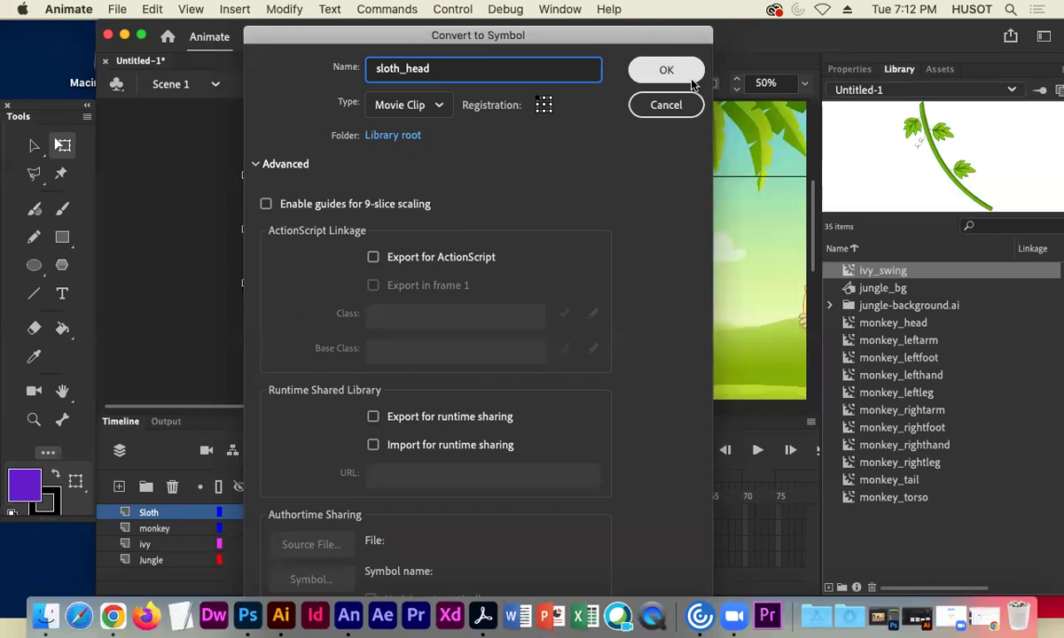
Finish the sloth_head symbol, and convert the sloth's torso with its white belly patch into a Movie Clip symbol named sloth_torso.
click(694, 79)
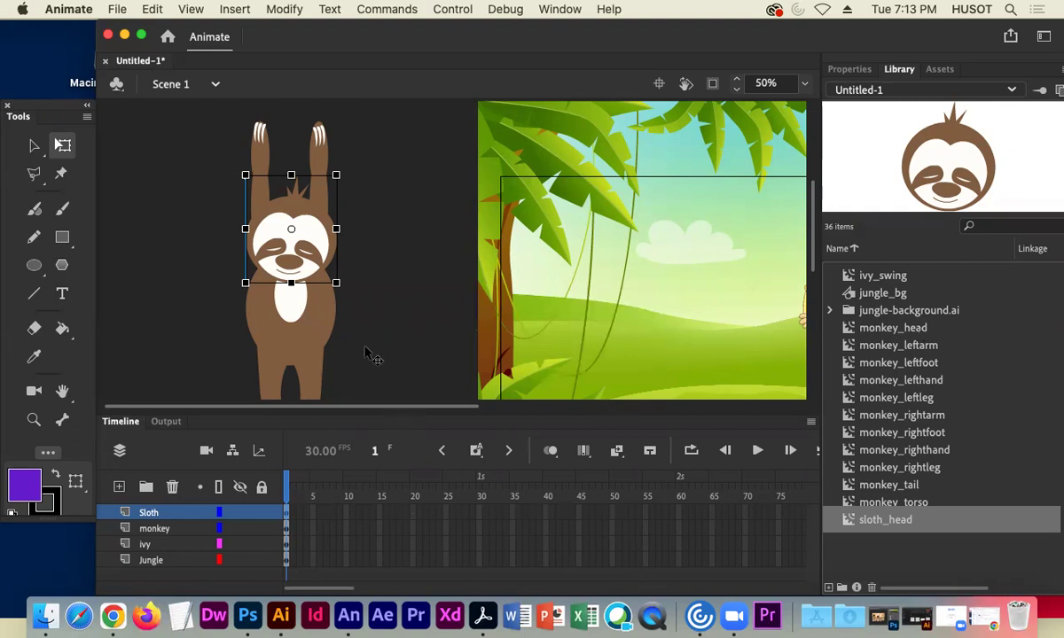
click(291, 300)
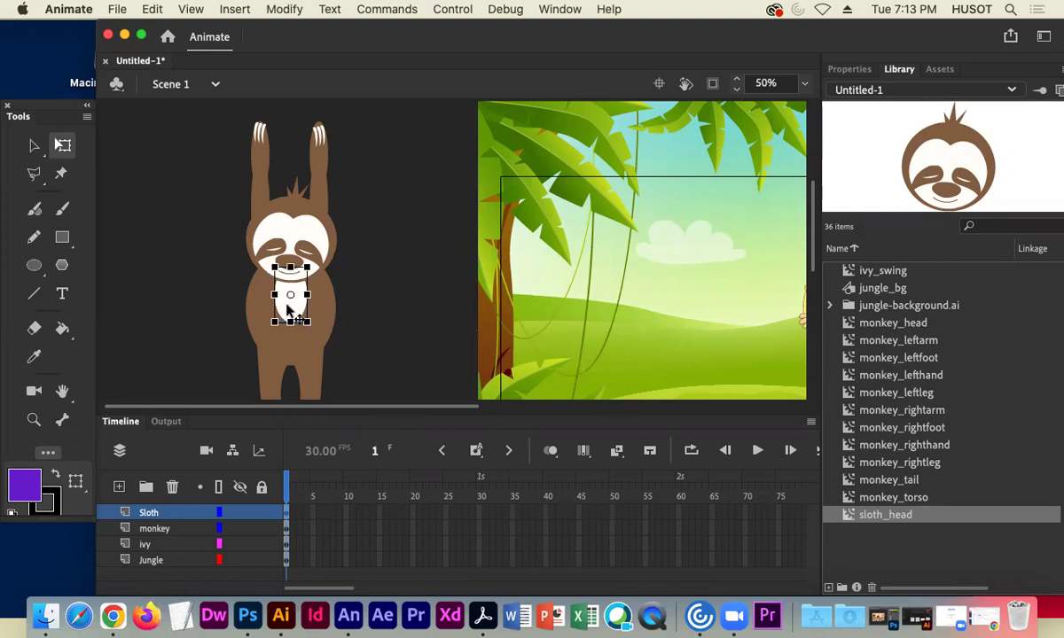
click(322, 309)
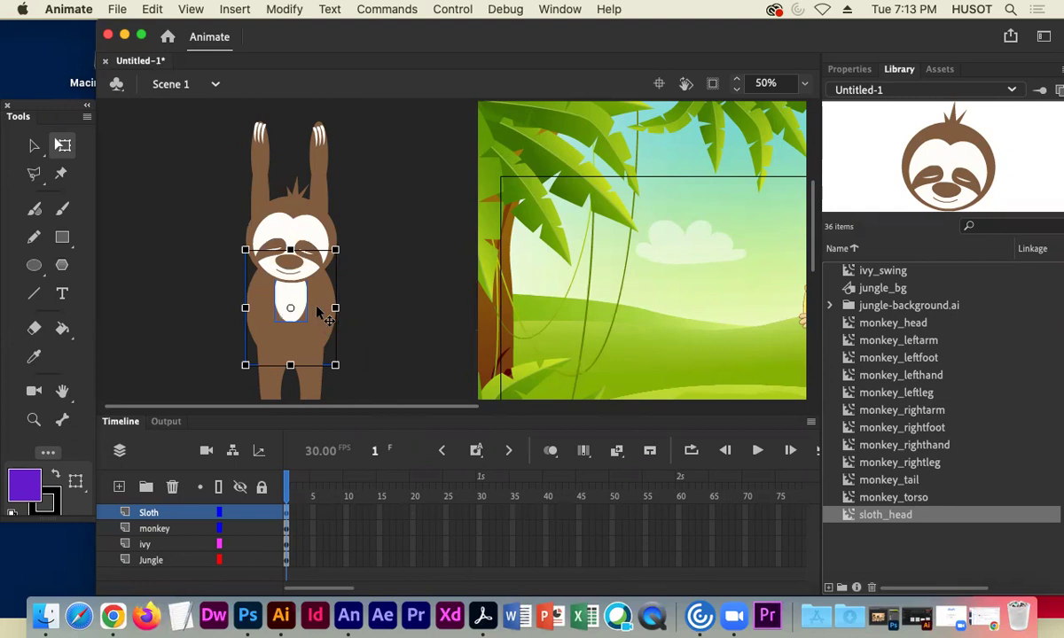
right_click(316, 307)
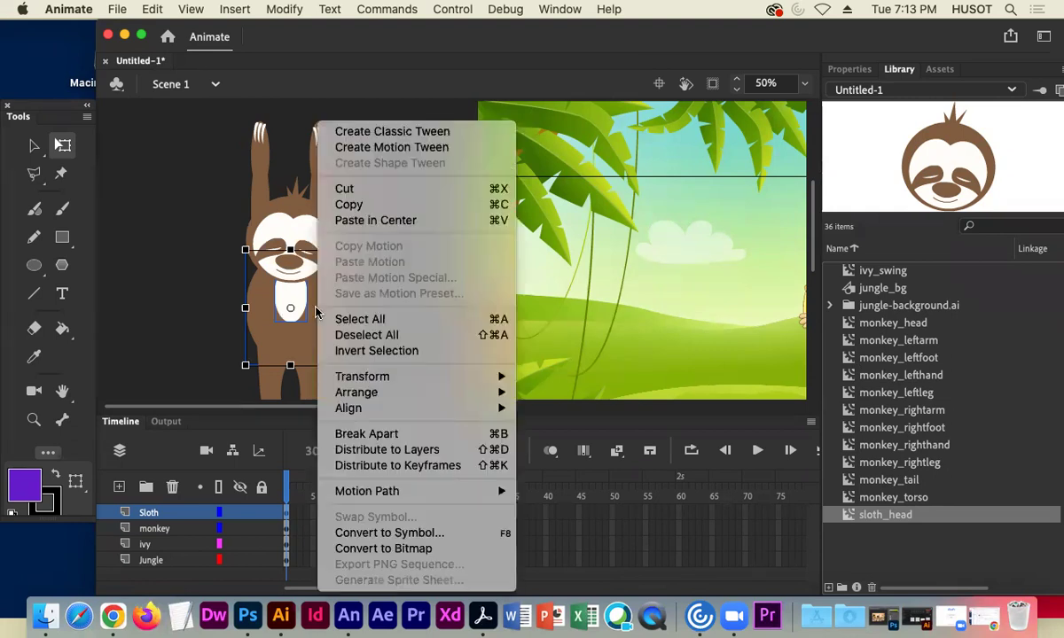
click(396, 534)
text(sloh)
key(BackSpace)
text(t)
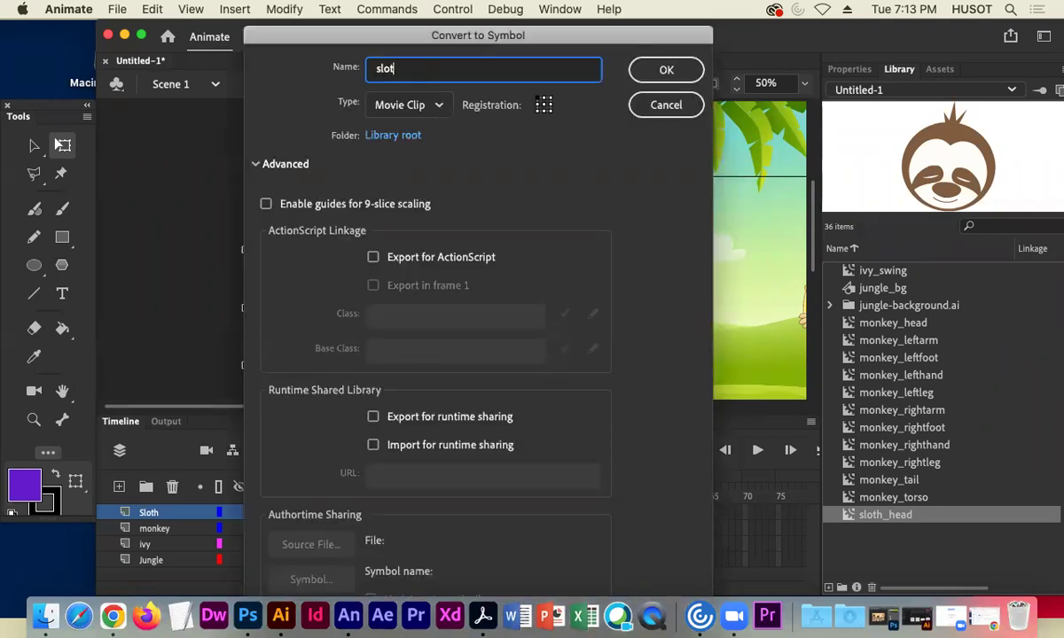
text(h_torso)
click(665, 69)
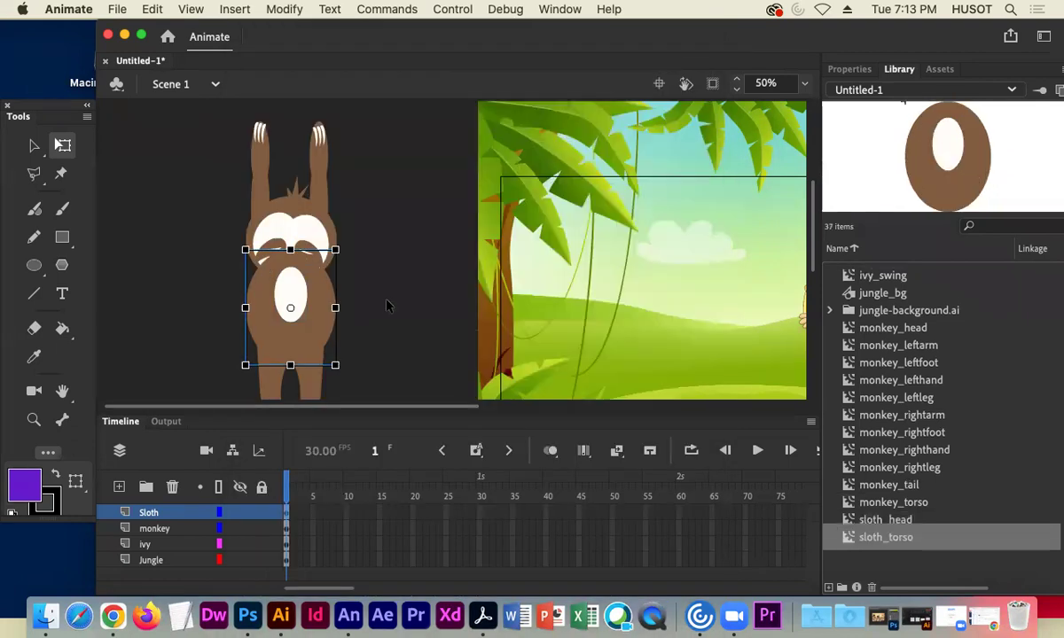
Convert the sloth's right thigh into a Movie Clip symbol named sloth_rightthigh.
scroll(390, 304, down, 2)
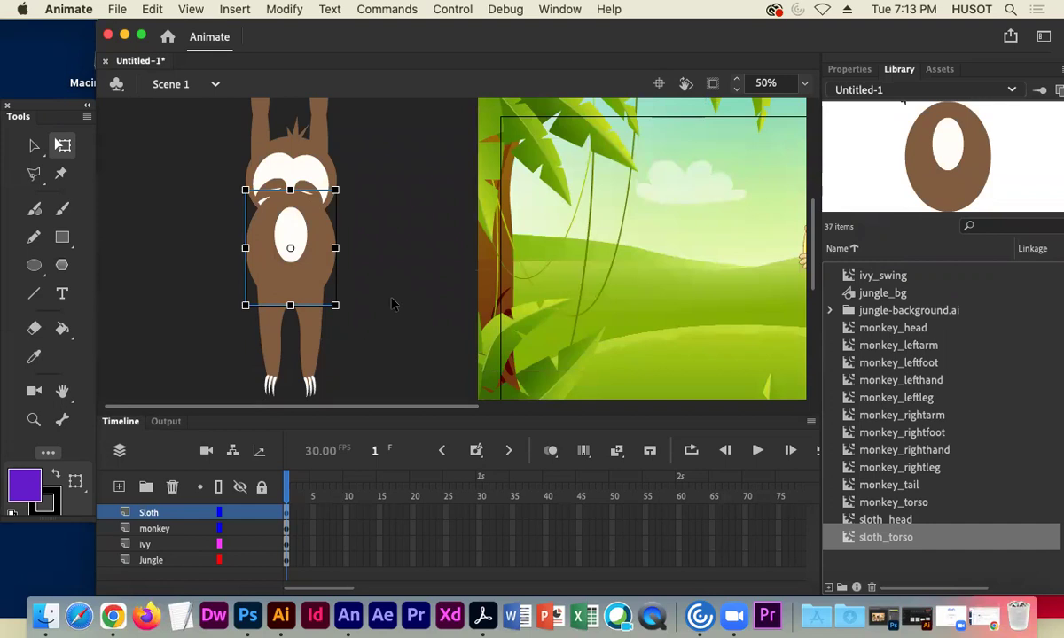
scroll(413, 285, up, 2)
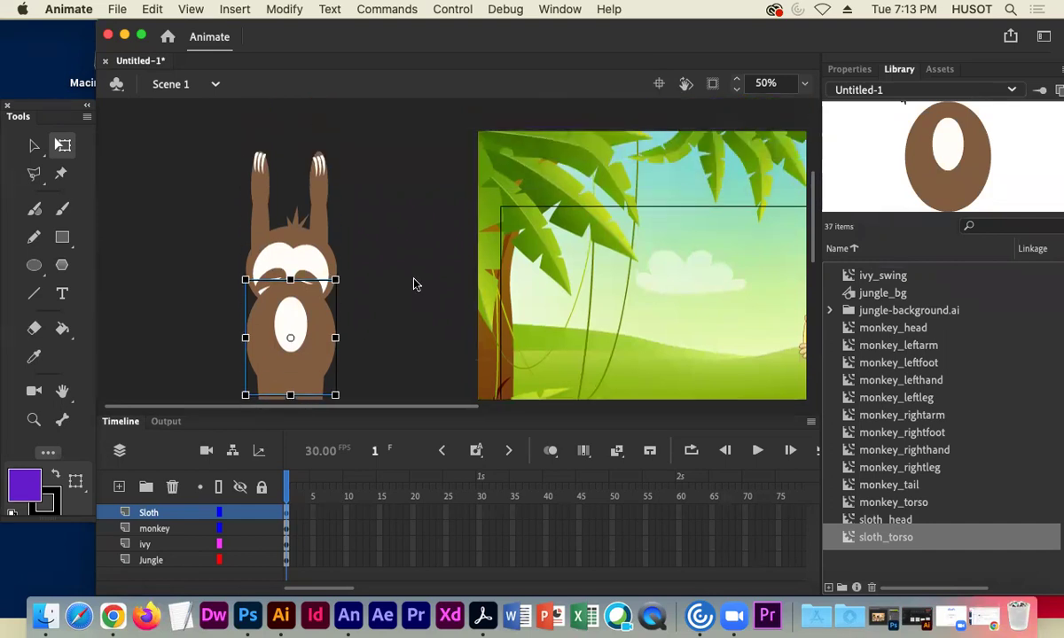
scroll(415, 284, down, 1)
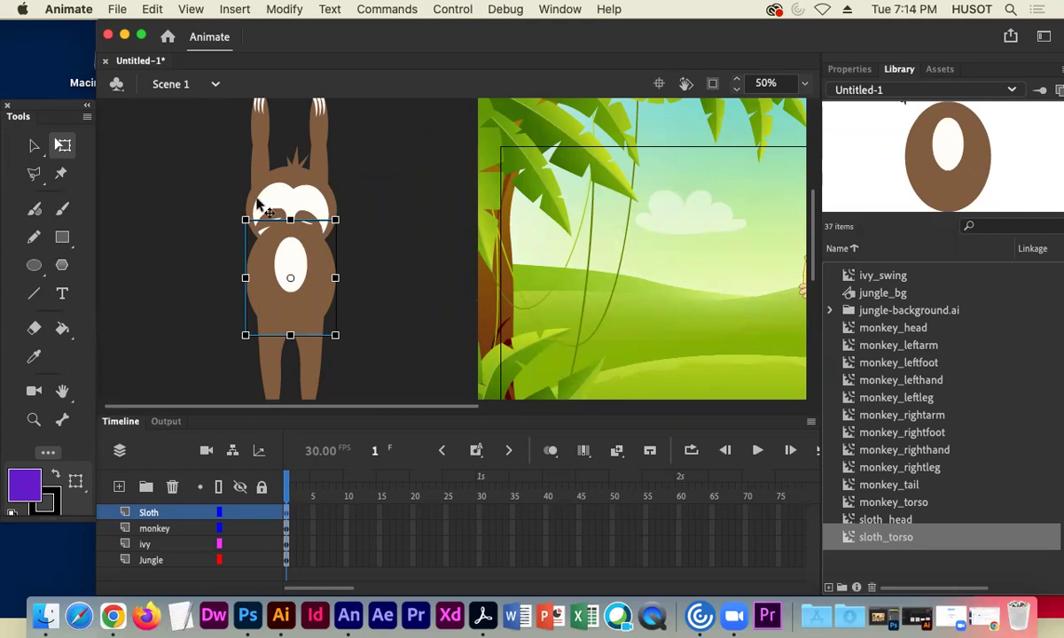
scroll(383, 321, down, 3)
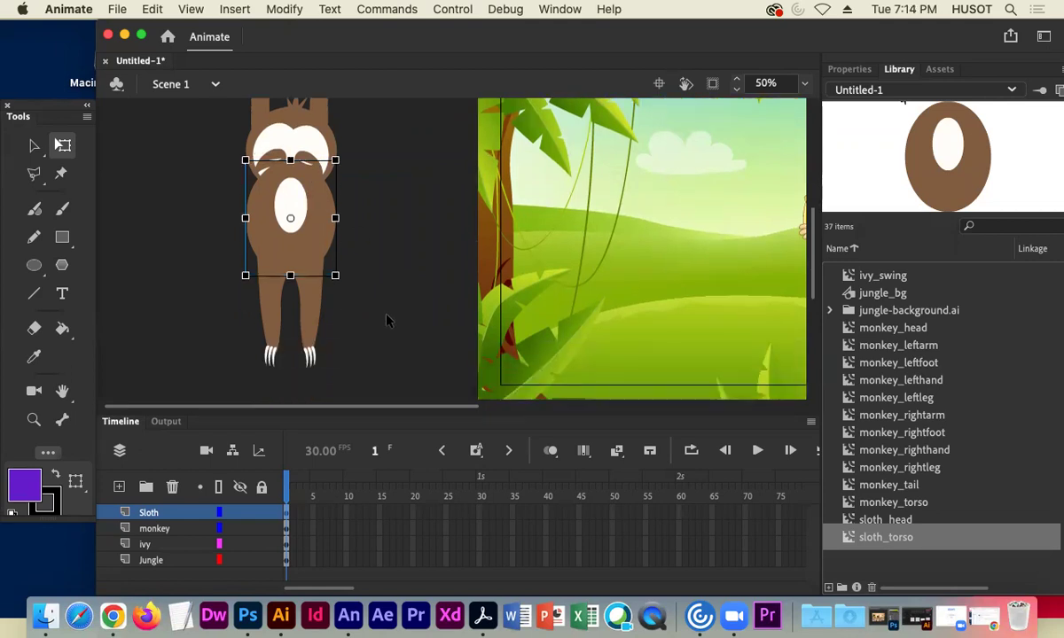
click(270, 324)
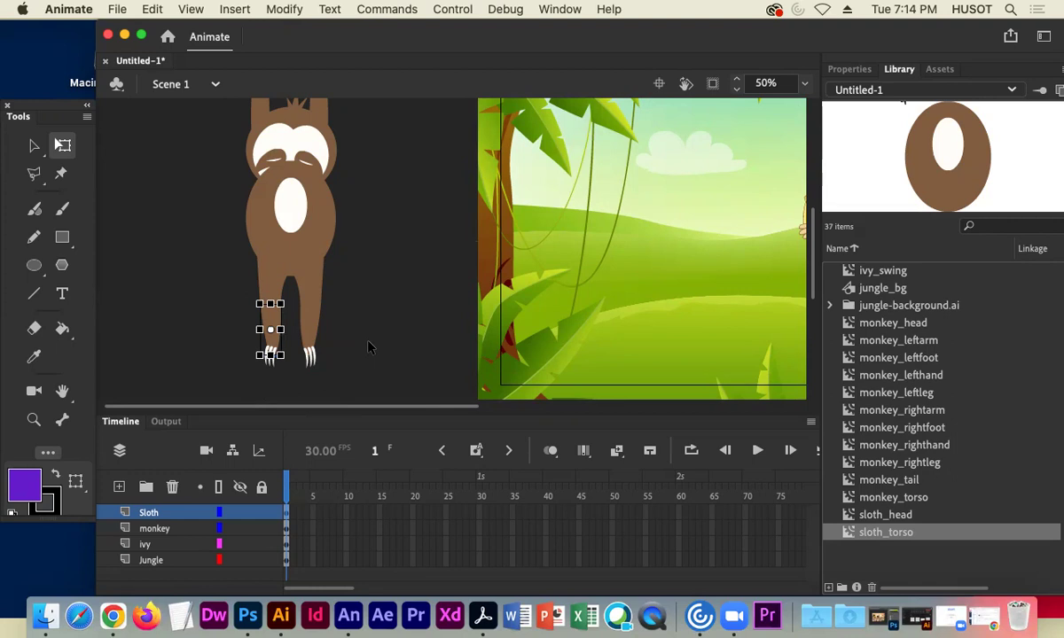
click(264, 266)
click(253, 266)
right_click(252, 266)
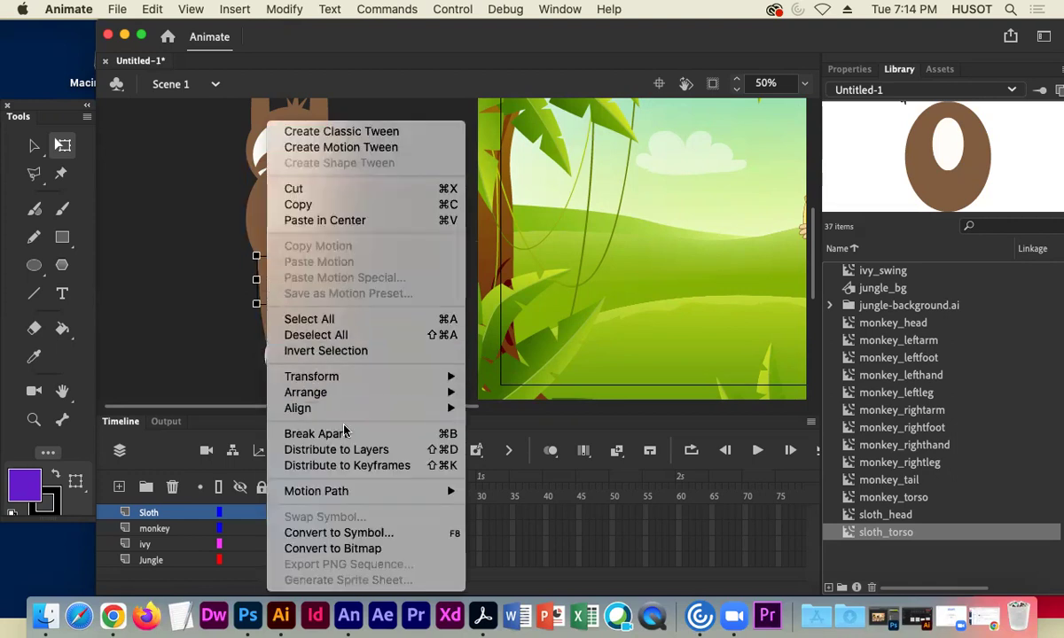
click(354, 532)
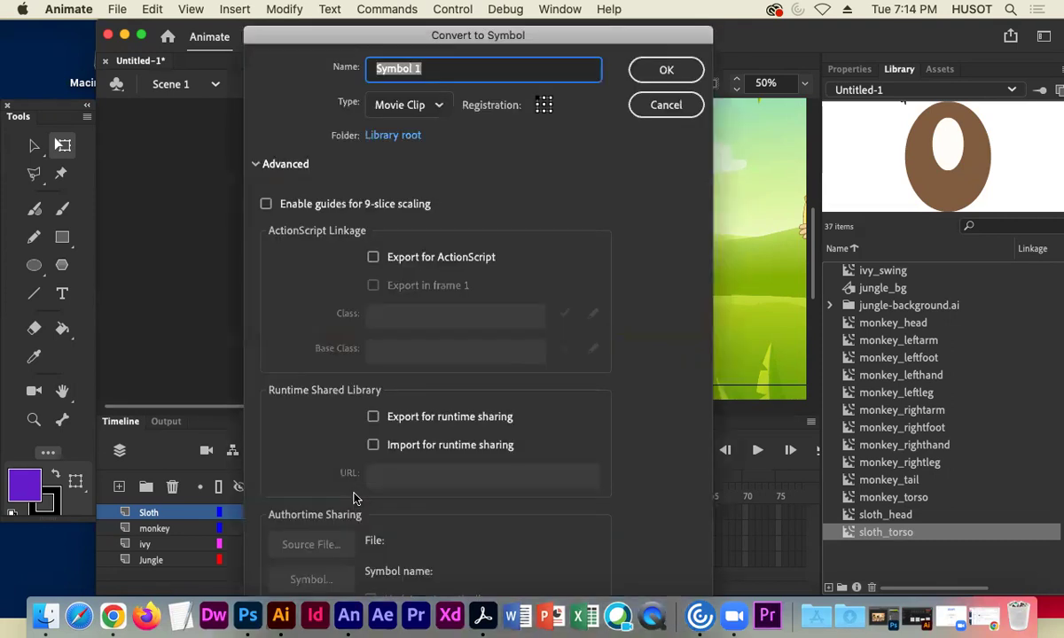
text(sloth_riht)
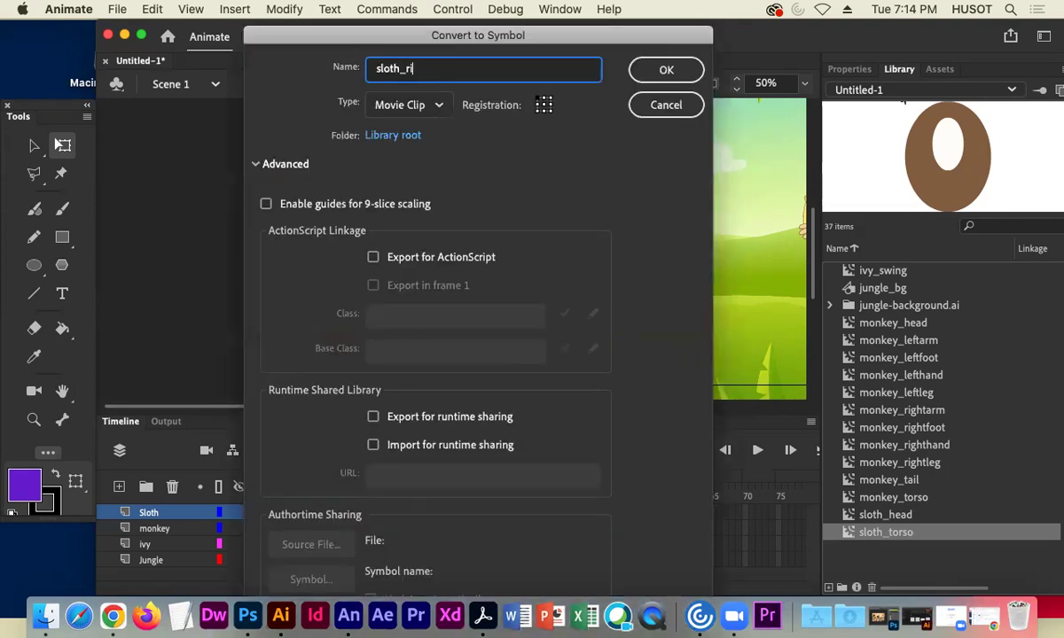
key(BackSpace)
key(BackSpace)
key(BackSpace)
text(ightthigh)
click(666, 72)
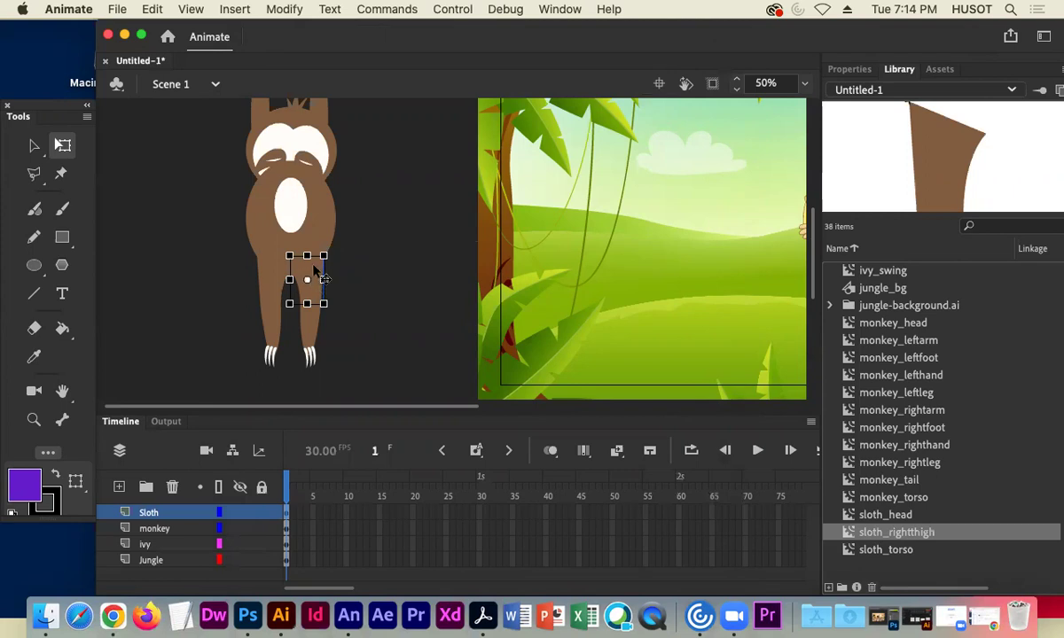
right_click(317, 281)
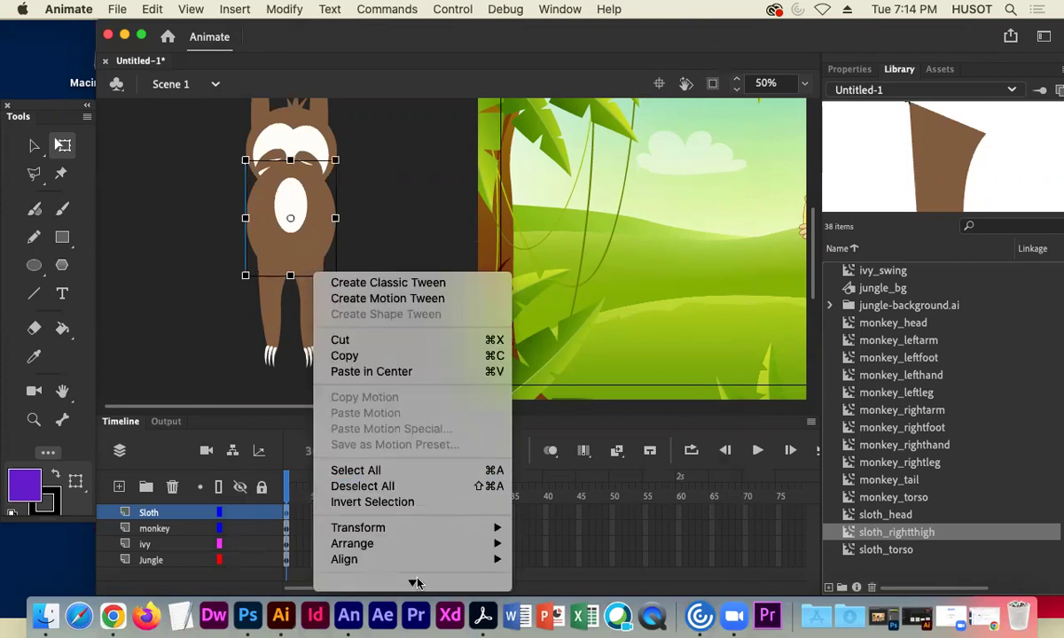
mouse_move(412, 582)
click(165, 233)
Convert the sloth's left thigh into a Movie Clip symbol named sloth_leftthigh.
click(308, 298)
right_click(309, 298)
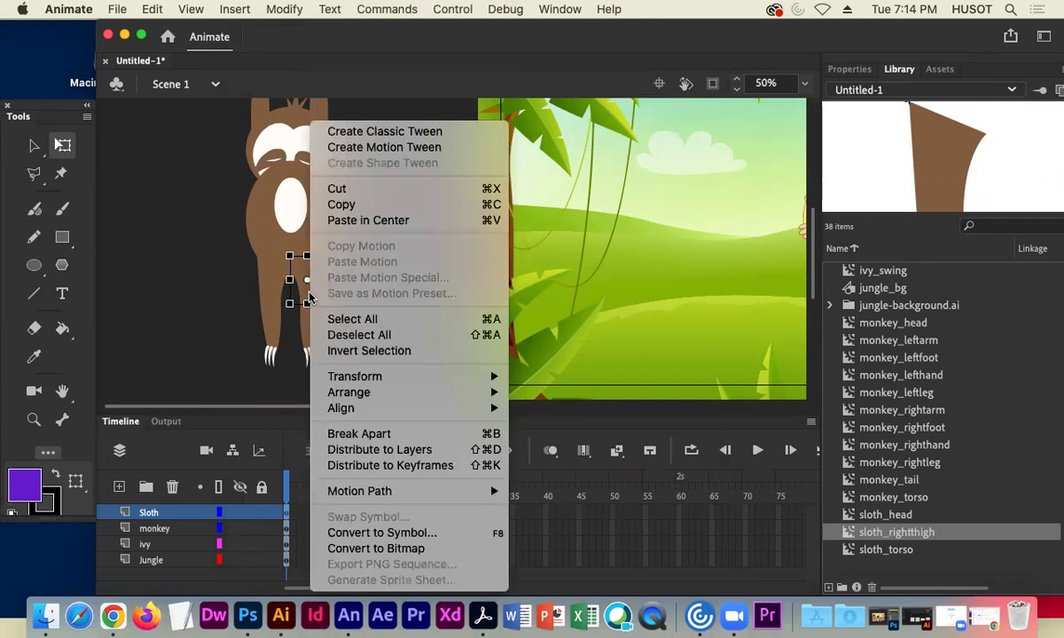
click(388, 532)
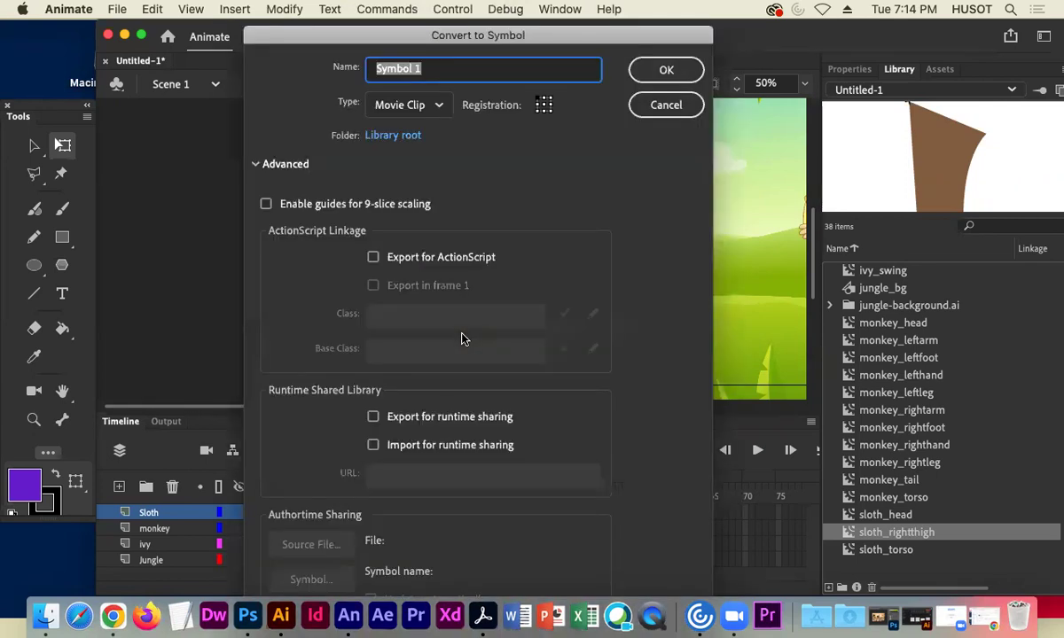
text(sloth)
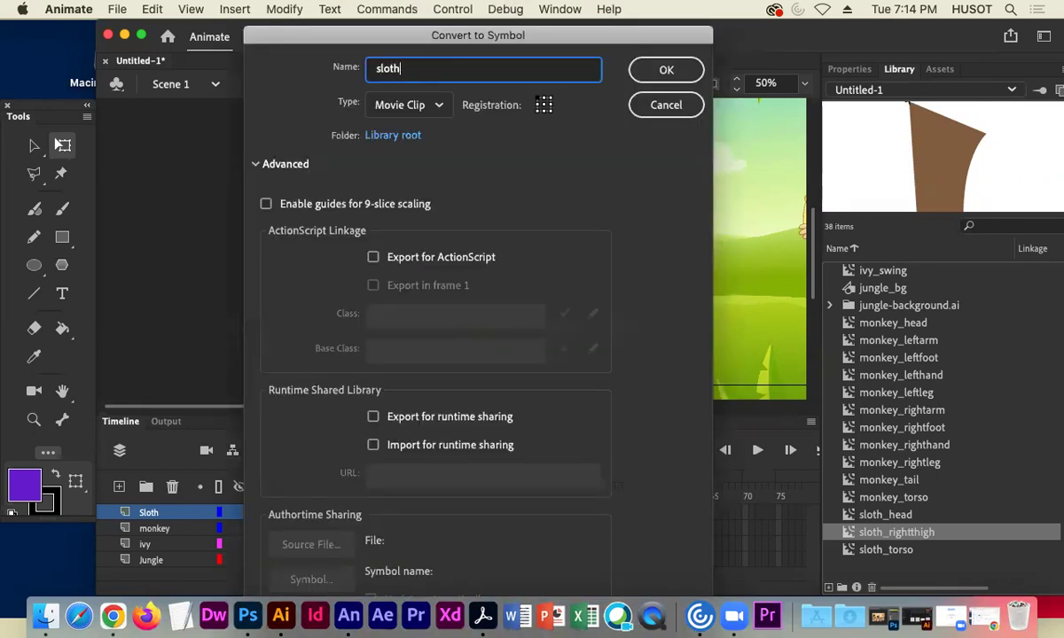
text(_leftthigh)
click(661, 71)
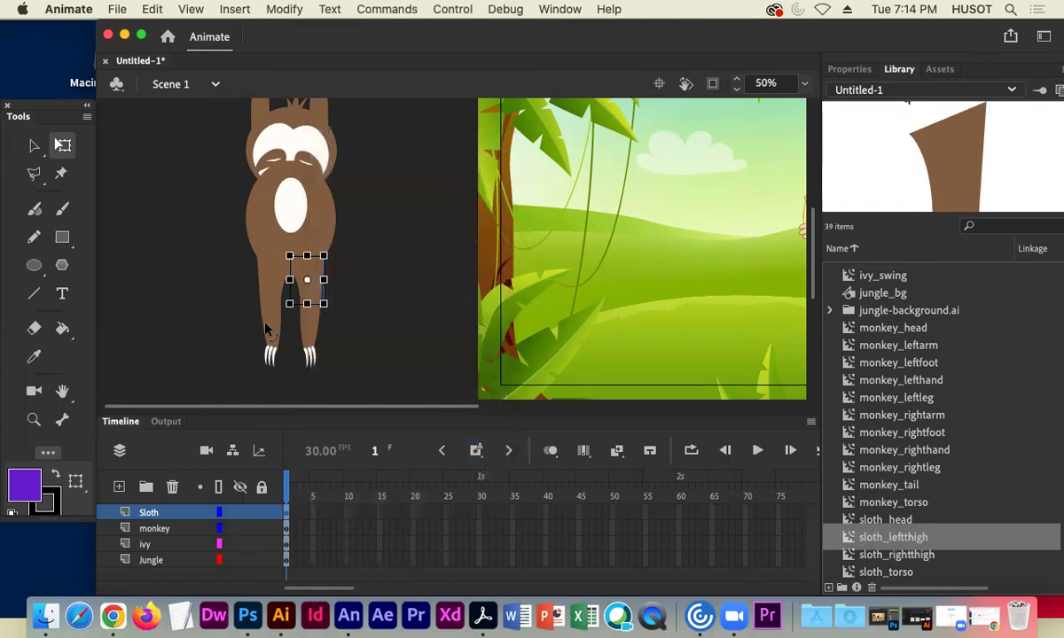
right_click(268, 328)
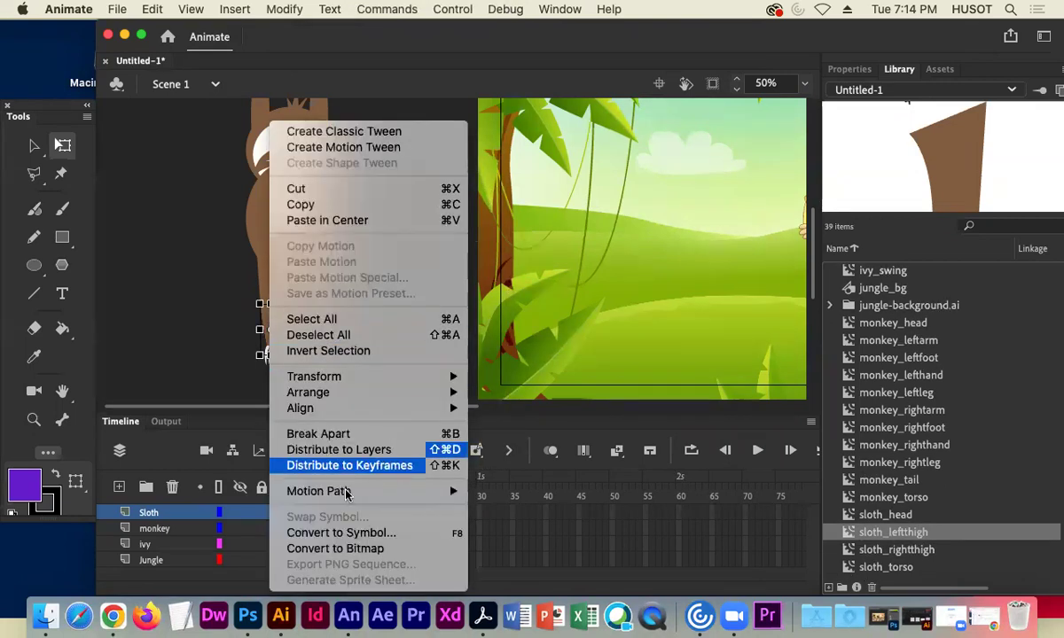
click(341, 532)
text(s)
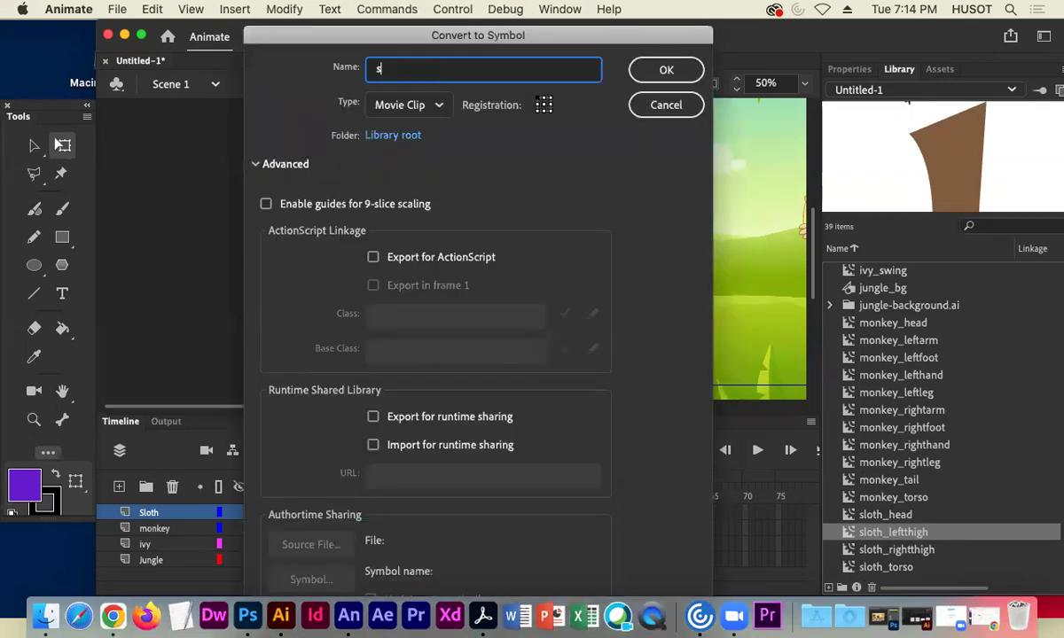
click(636, 104)
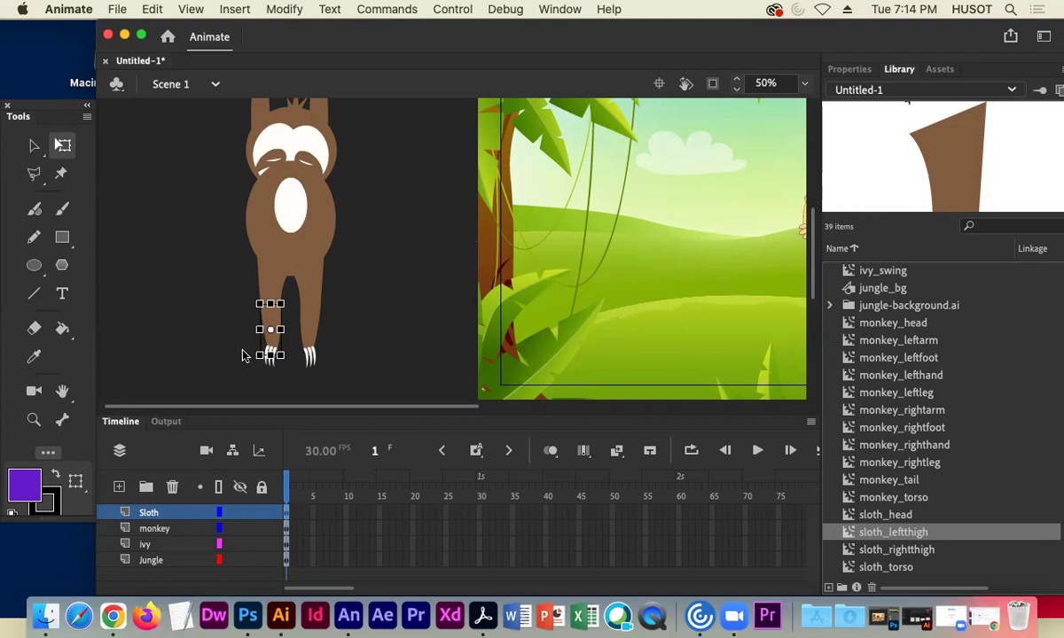
Select the sloth's right lower leg together with its claws and convert them into a Movie Clip symbol named sloth_rightcalf.
click(255, 384)
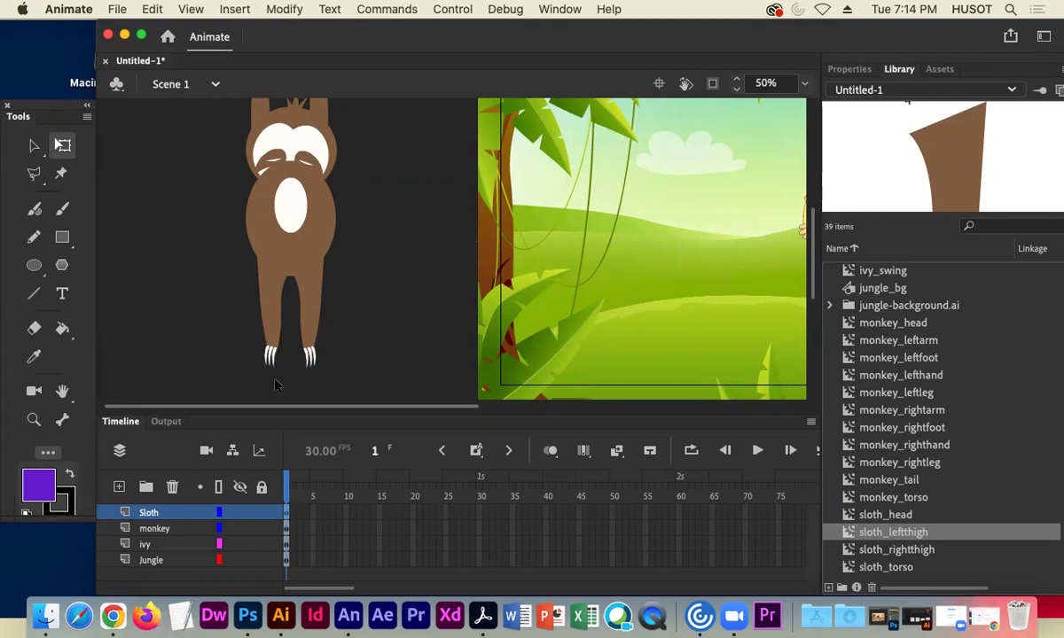
drag(282, 377, 233, 322)
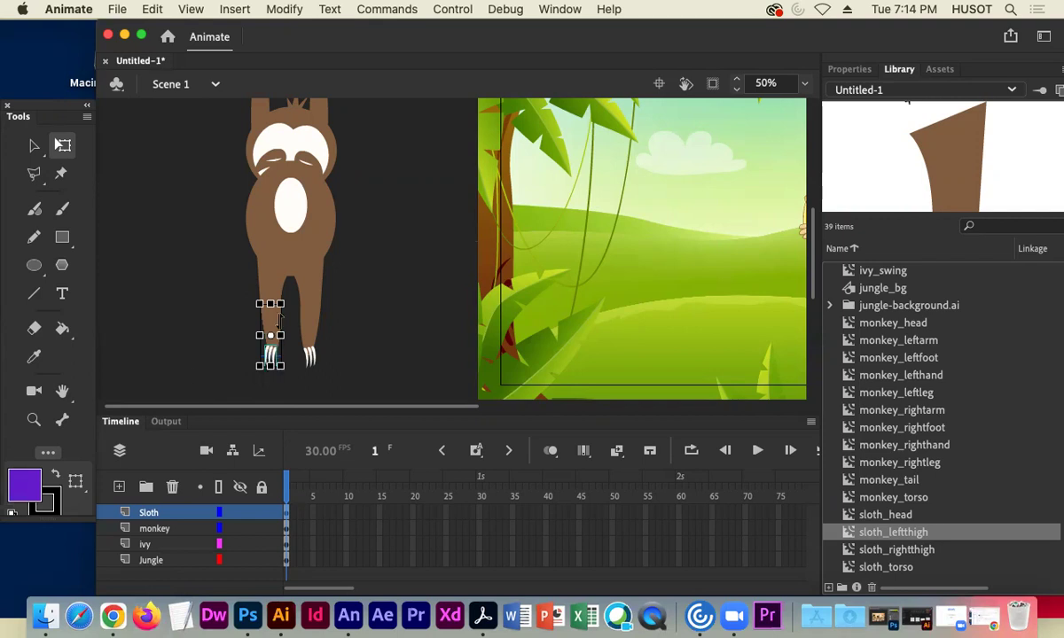
right_click(266, 311)
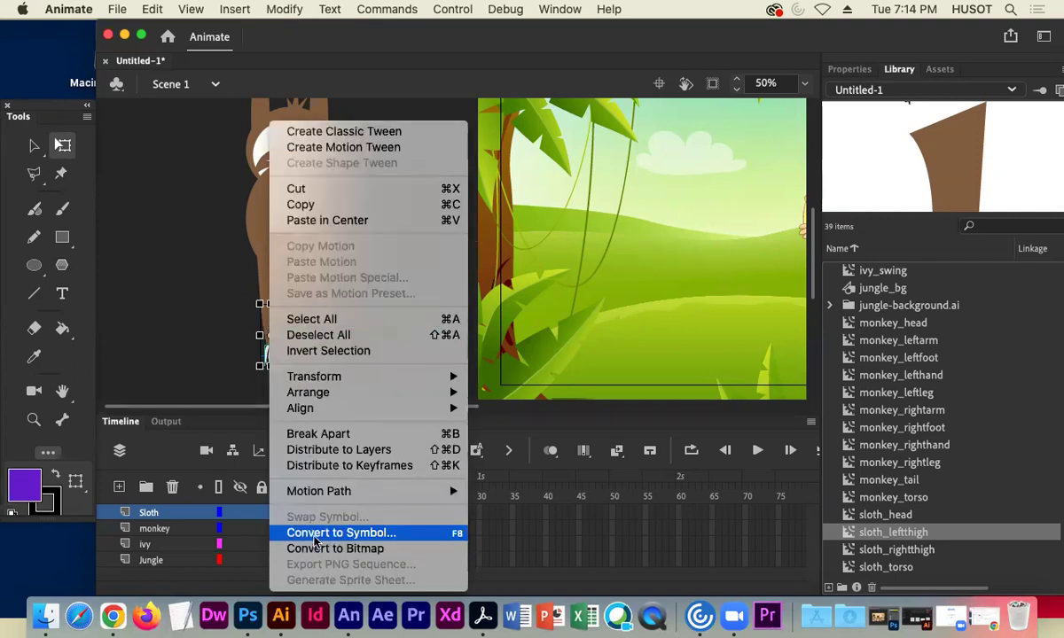
click(315, 533)
text(slot)
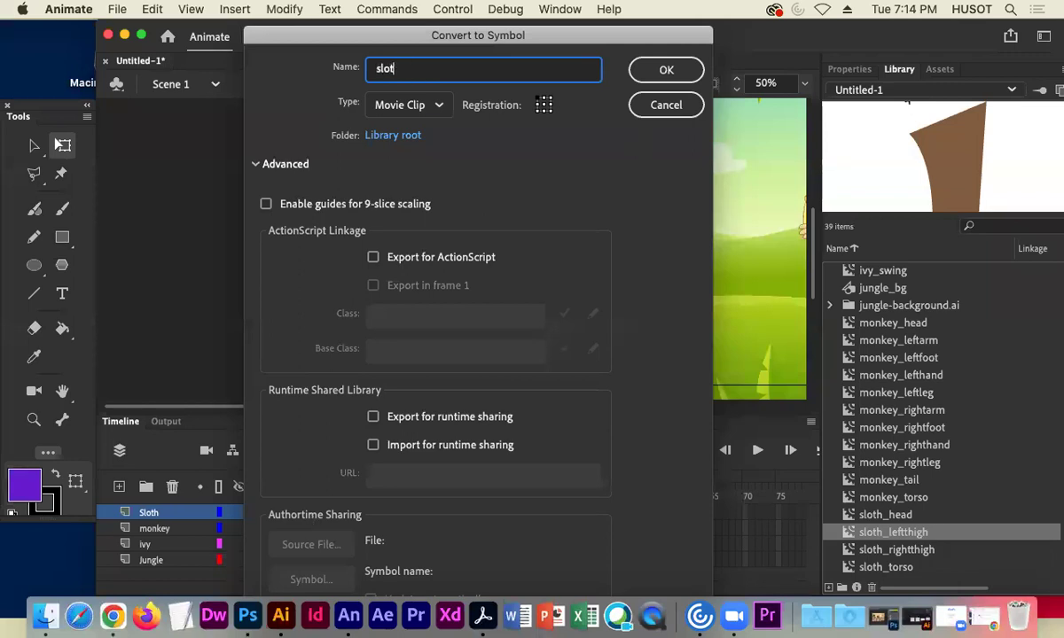
text(h_rightcalf)
click(663, 71)
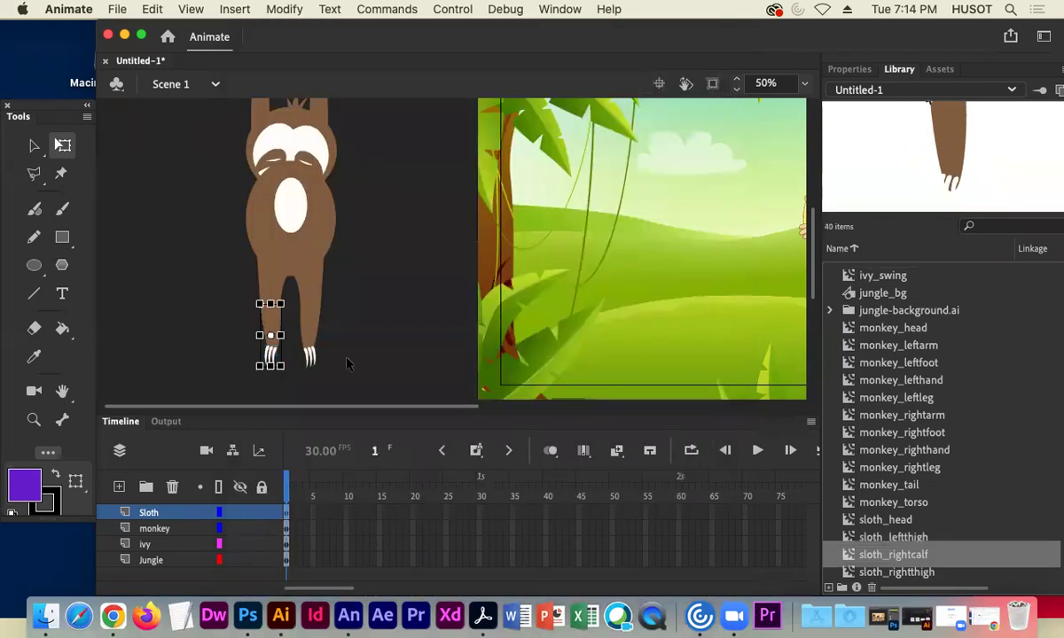
Convert the sloth's left lower leg together with its claws into a Movie Clip symbol named sloth_leftcalf.
click(307, 341)
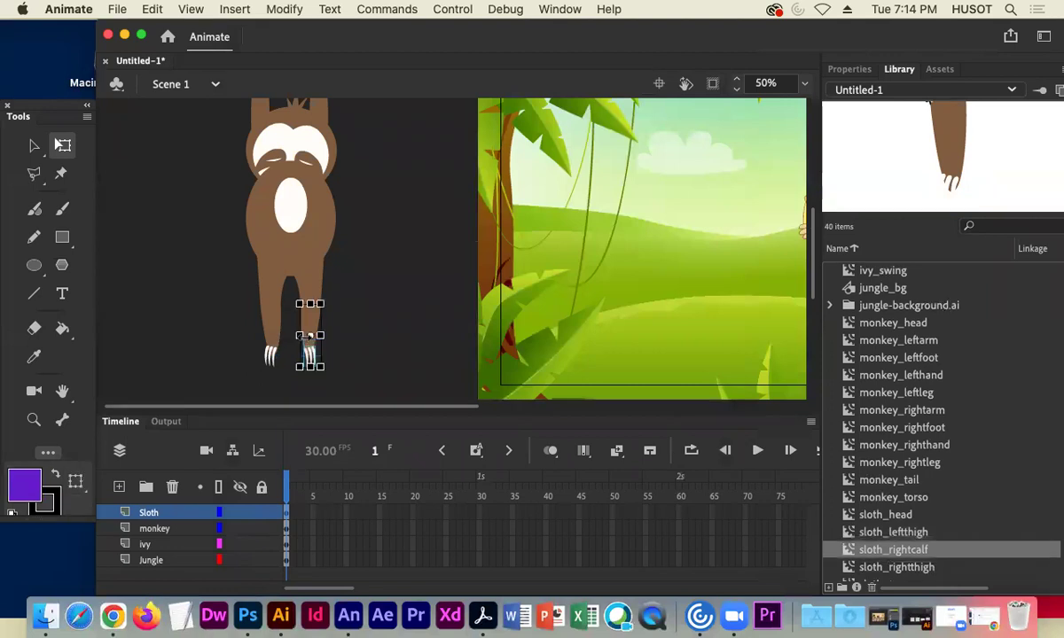
right_click(292, 306)
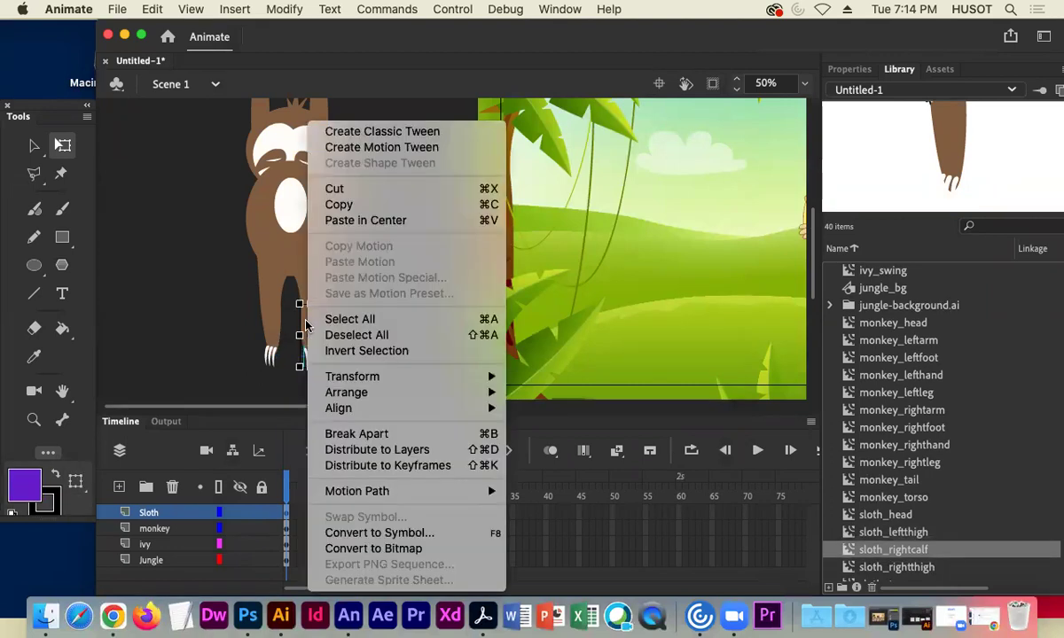
click(384, 533)
text(sl)
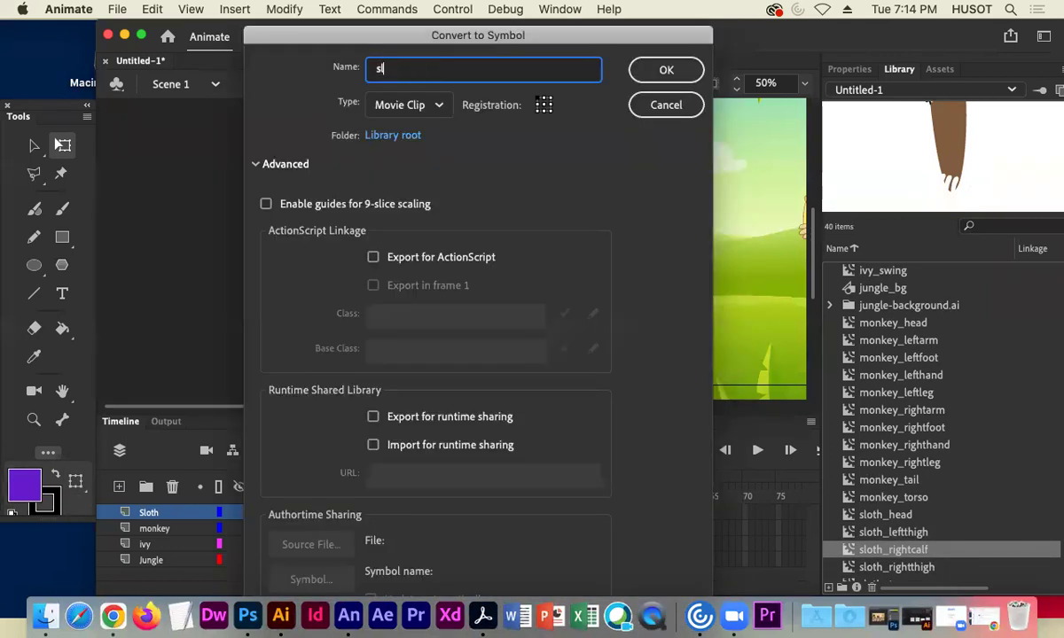
text(oth_leftcalf)
click(631, 69)
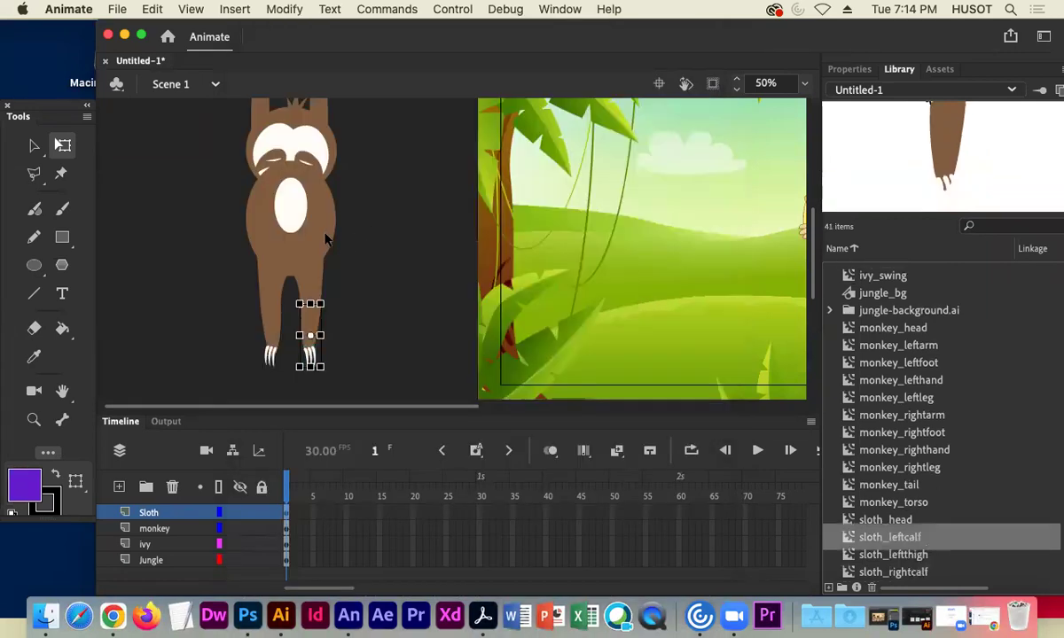
Test where the sloth's raised right arm is split by moving its forearm aside, and undo the move.
scroll(420, 283, up, 5)
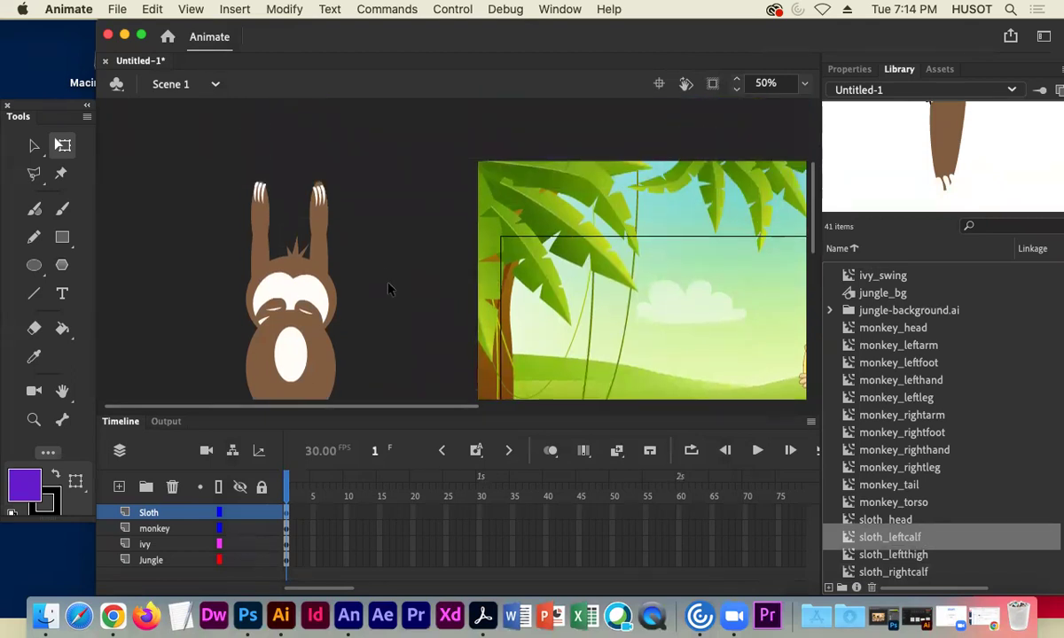
click(266, 251)
drag(266, 251, 237, 230)
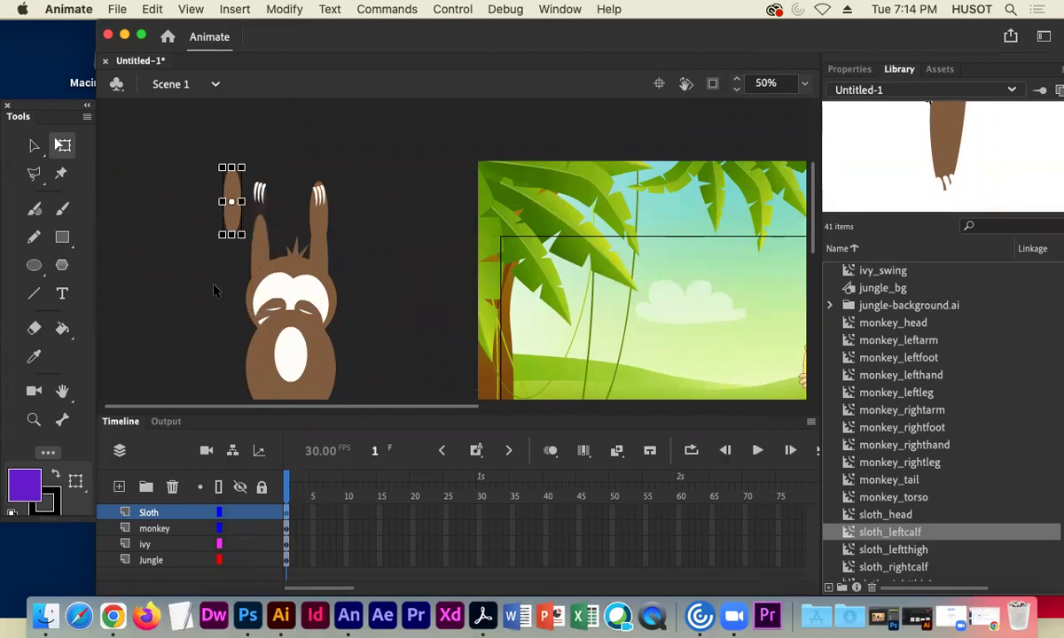
key(super+z)
key(super+z)
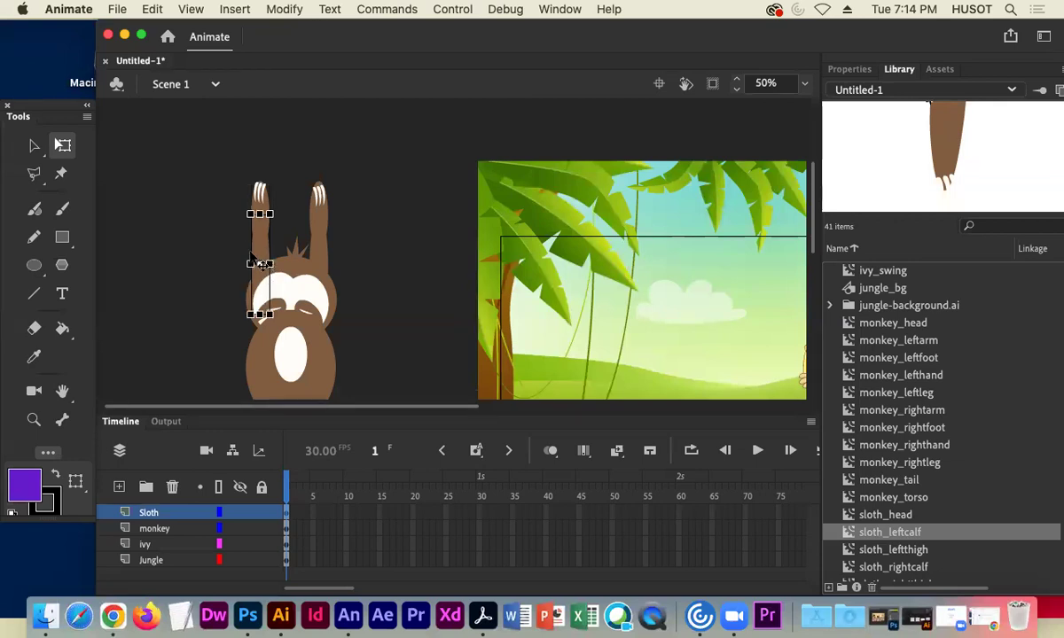
Check the extent of the sloth's right upper arm by moving it aside, and undo the move.
drag(264, 263, 211, 264)
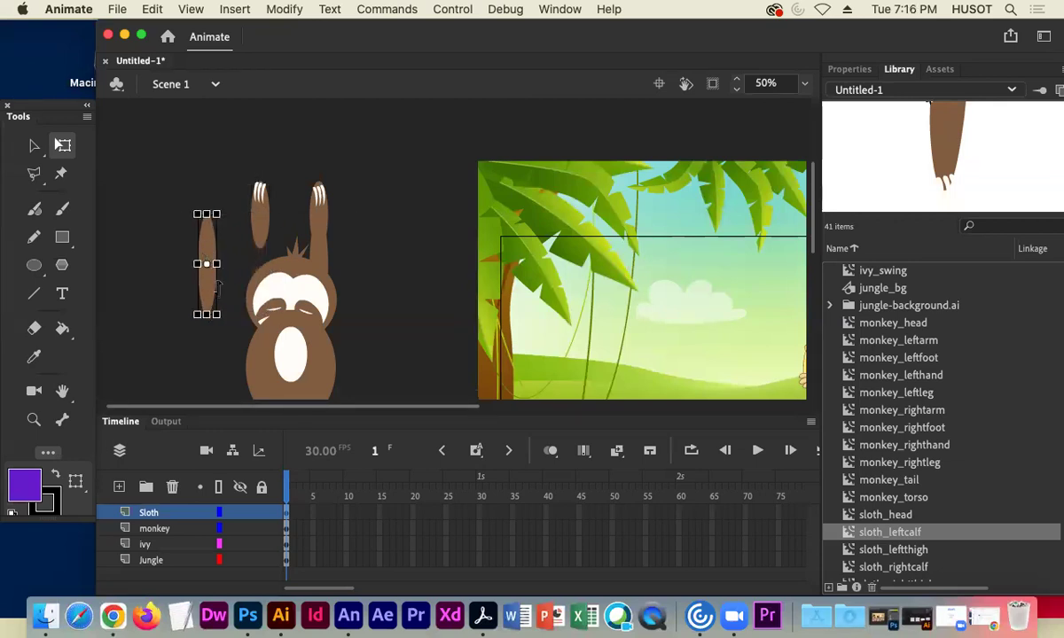
key(super+z)
key(super+z)
right_click(257, 254)
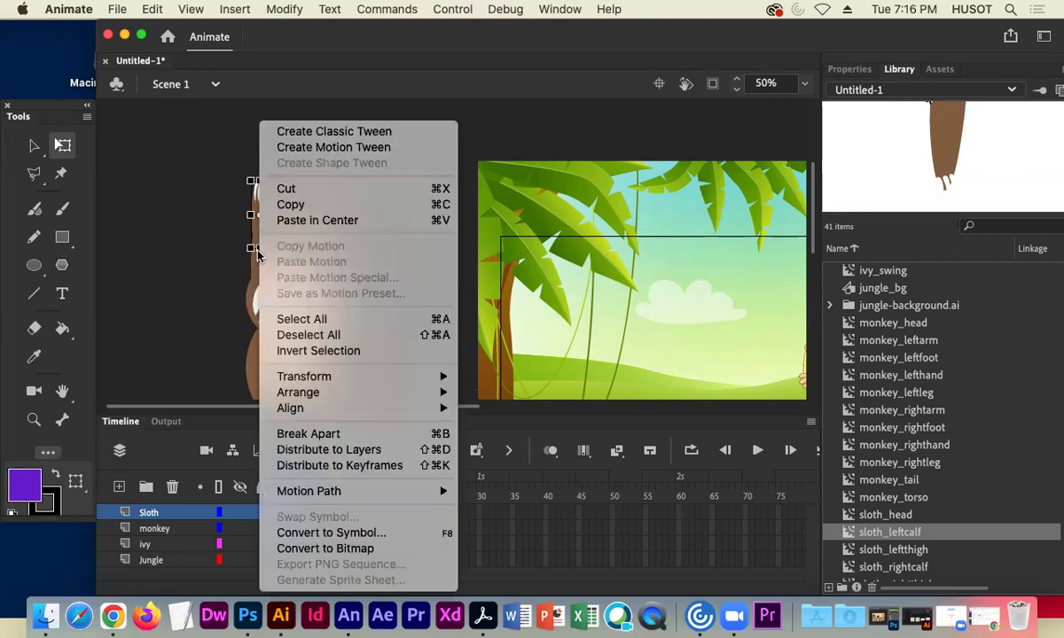
click(257, 270)
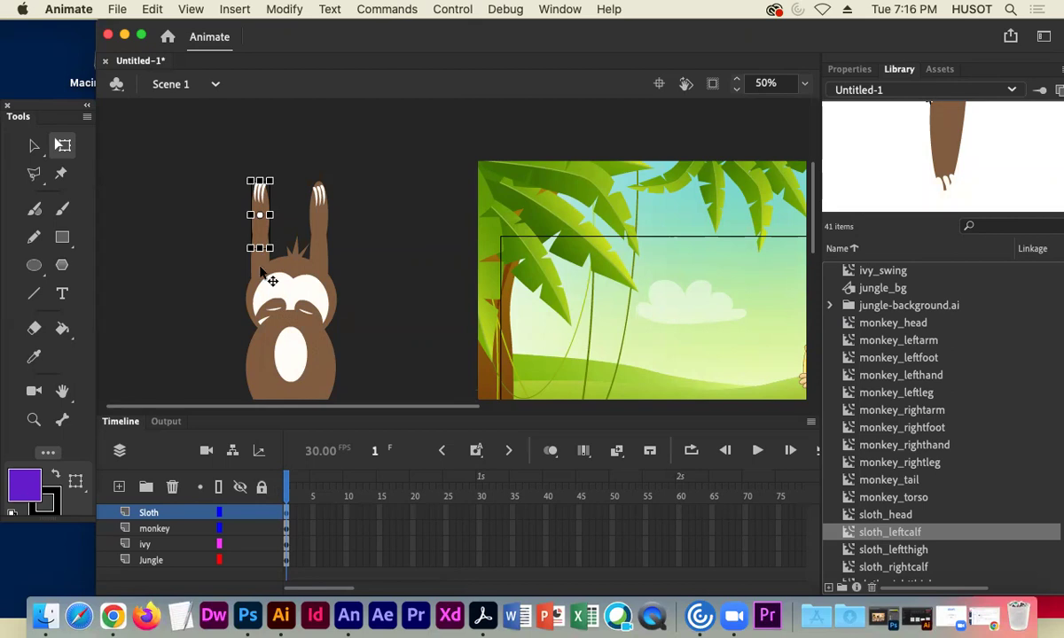
Move the sloth's head sideways off the body so that both raised arms are uncovered.
key(super+z)
right_click(241, 258)
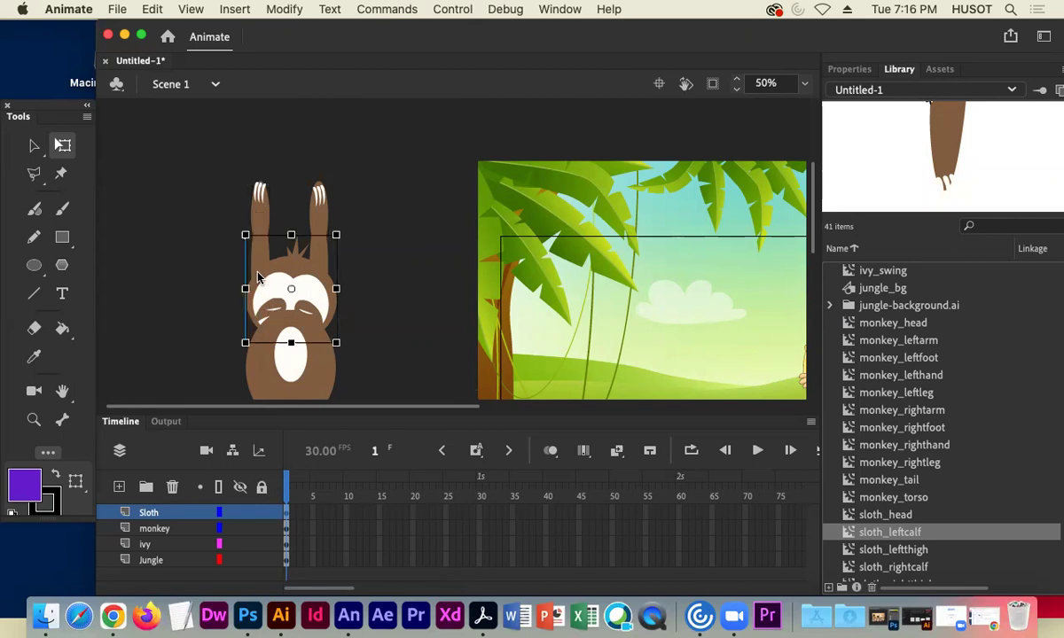
click(242, 241)
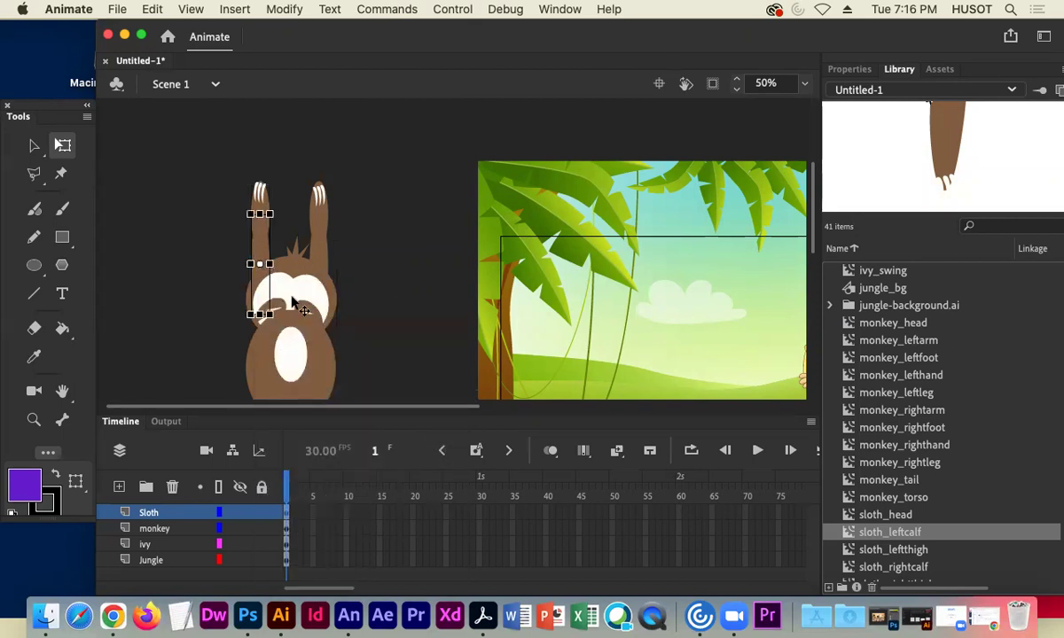
drag(302, 284, 211, 304)
Convert the sloth's right upper arm into a Movie Clip symbol named sloth_rightforearm.
click(260, 288)
right_click(260, 288)
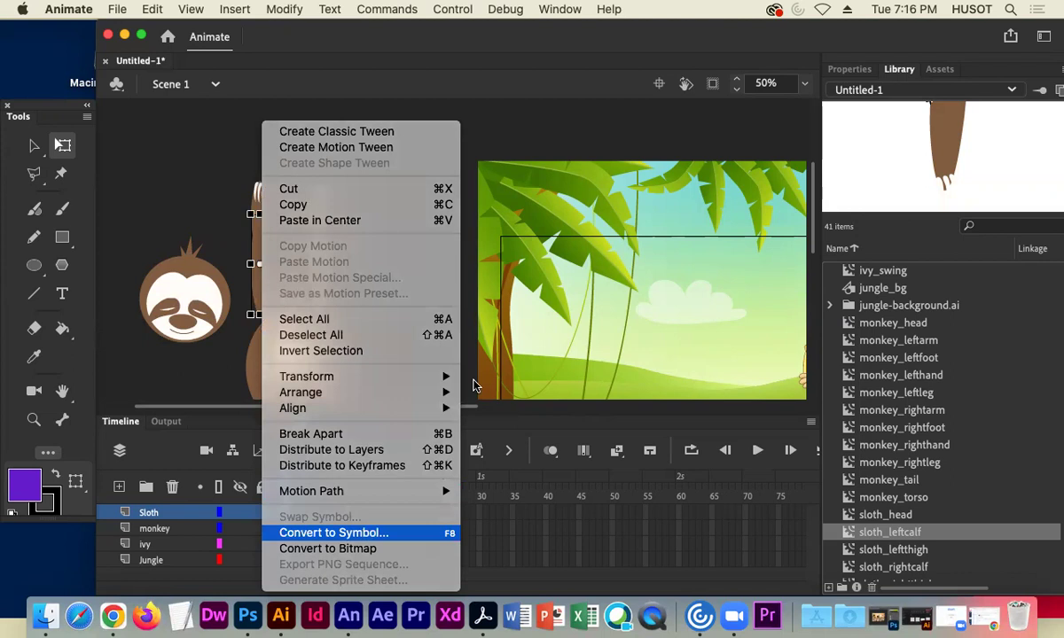
click(362, 533)
text(sloth)
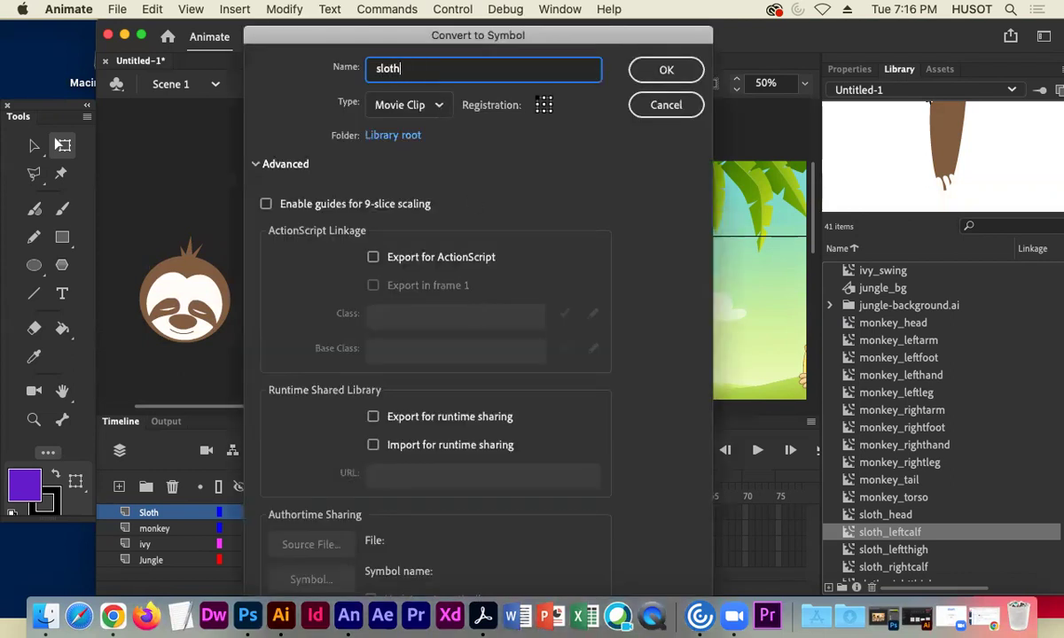
text(_rightforearm)
click(691, 79)
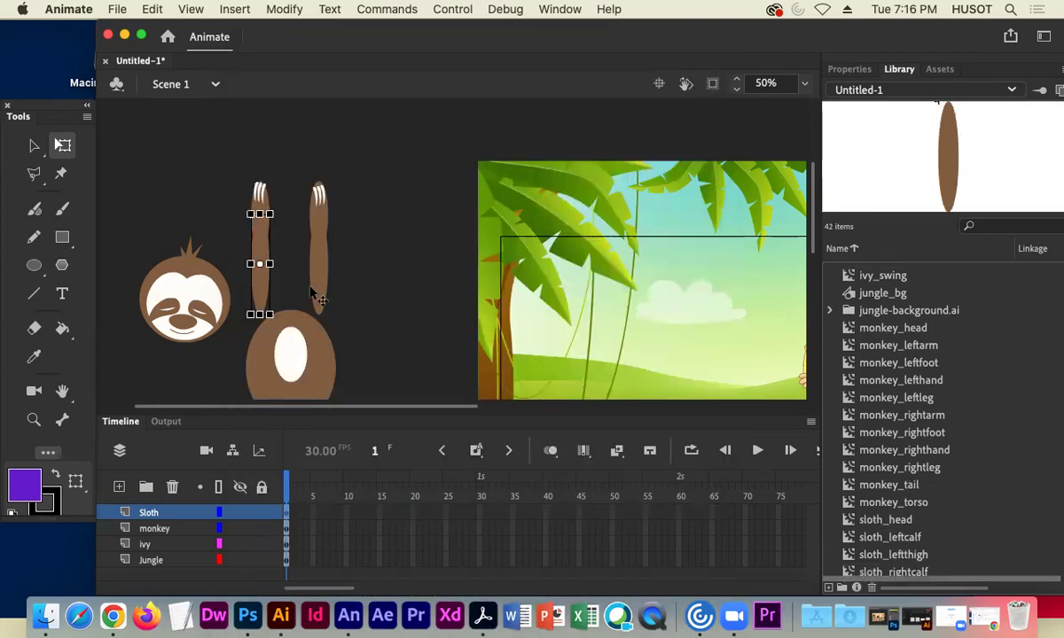
click(317, 275)
right_click(319, 290)
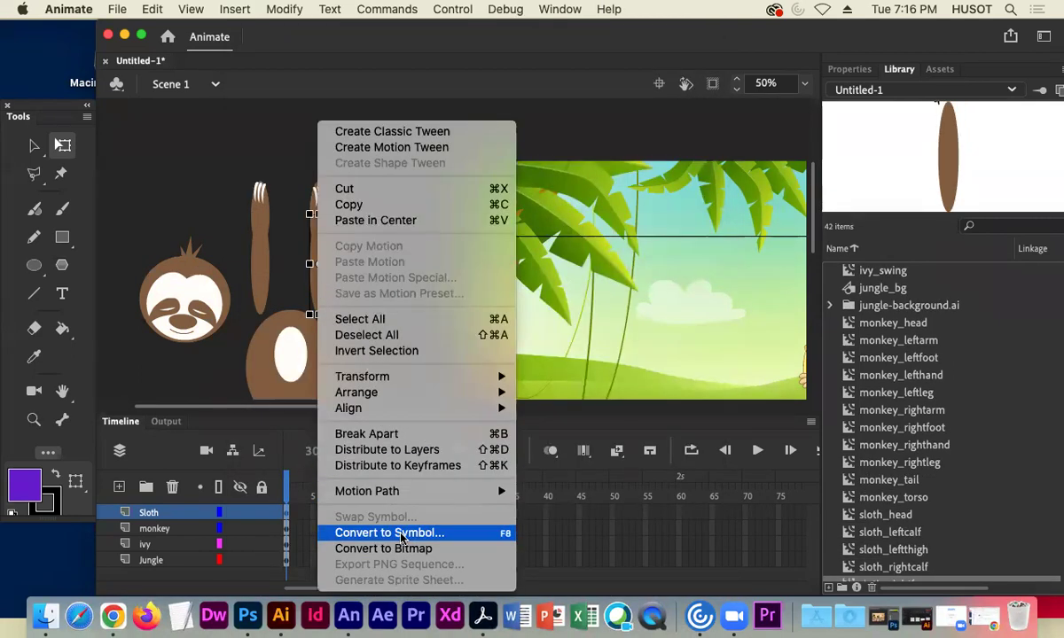
click(381, 532)
text(sloth)
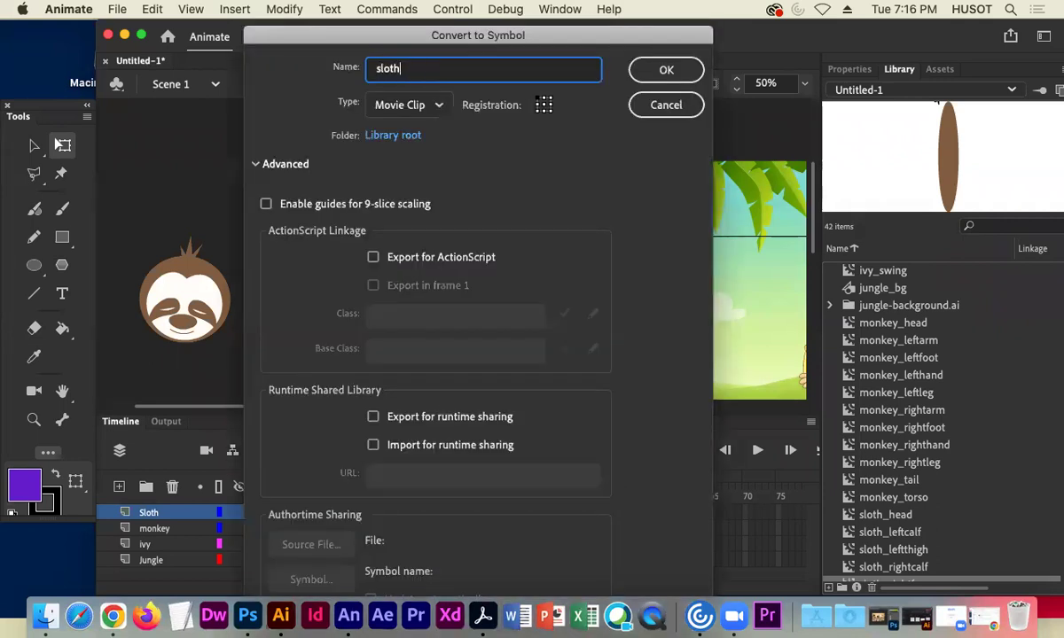
text(_leftforearm)
click(652, 114)
Undo the conversion of the sloth's right upper arm into the sloth_rightforearm symbol.
click(263, 284)
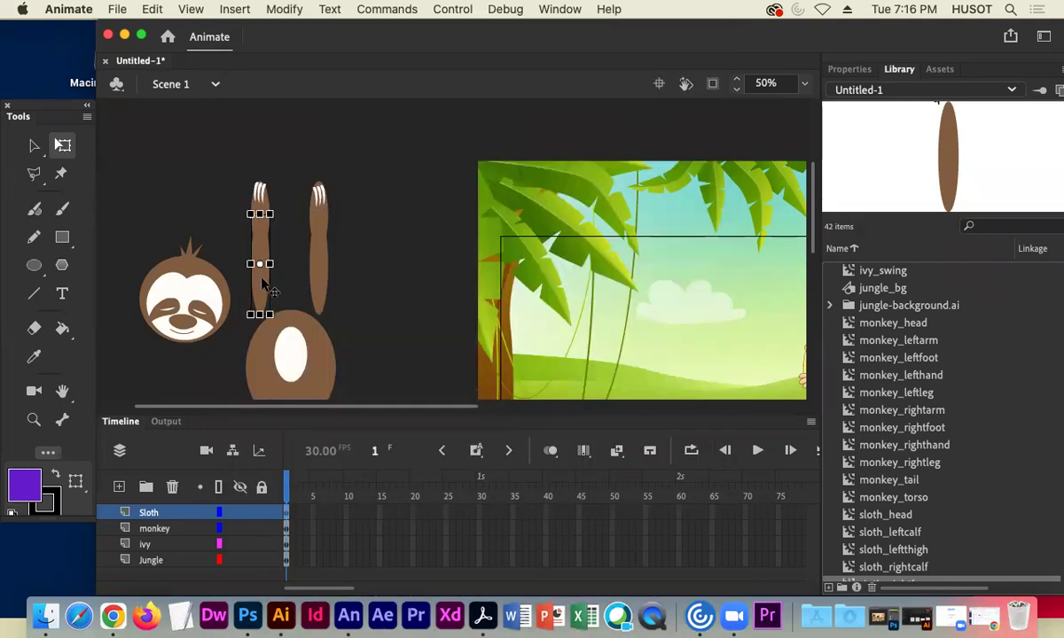
right_click(261, 287)
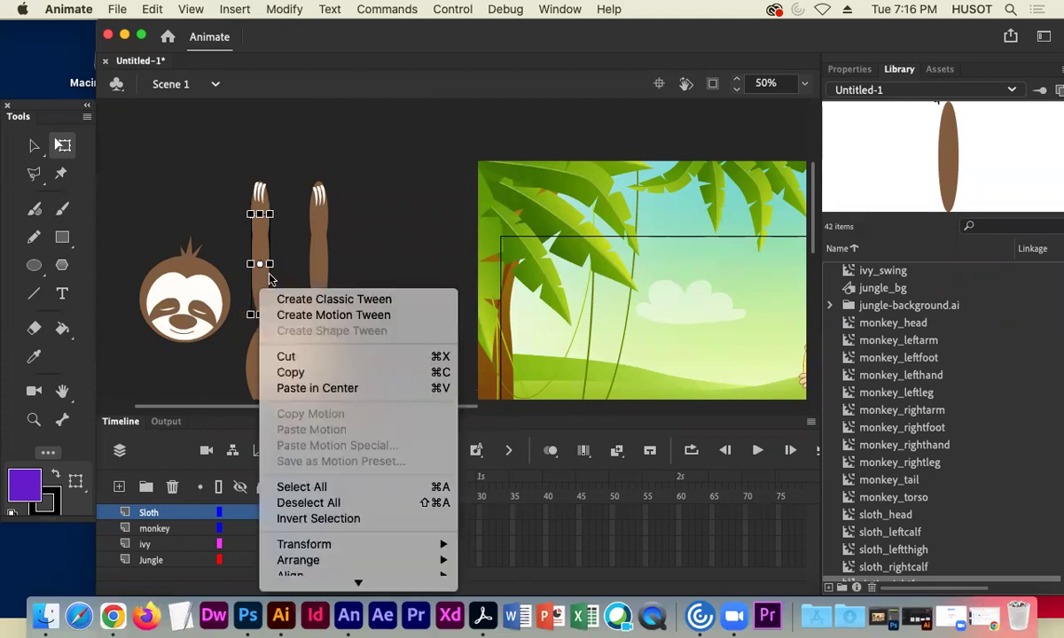
click(403, 257)
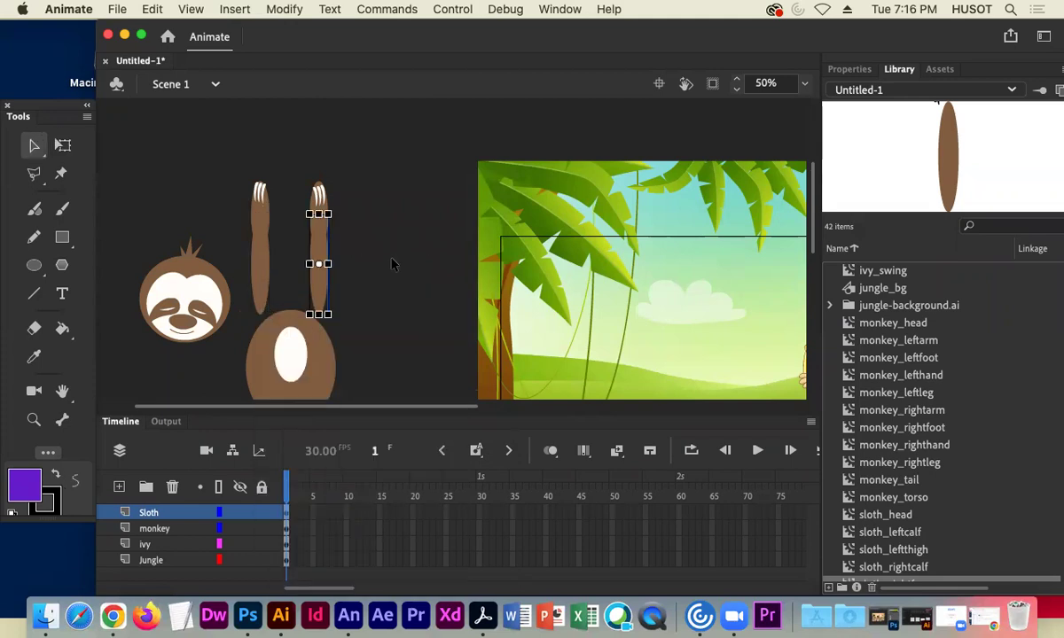
key(super+z)
key(super+z)
key(super+z)
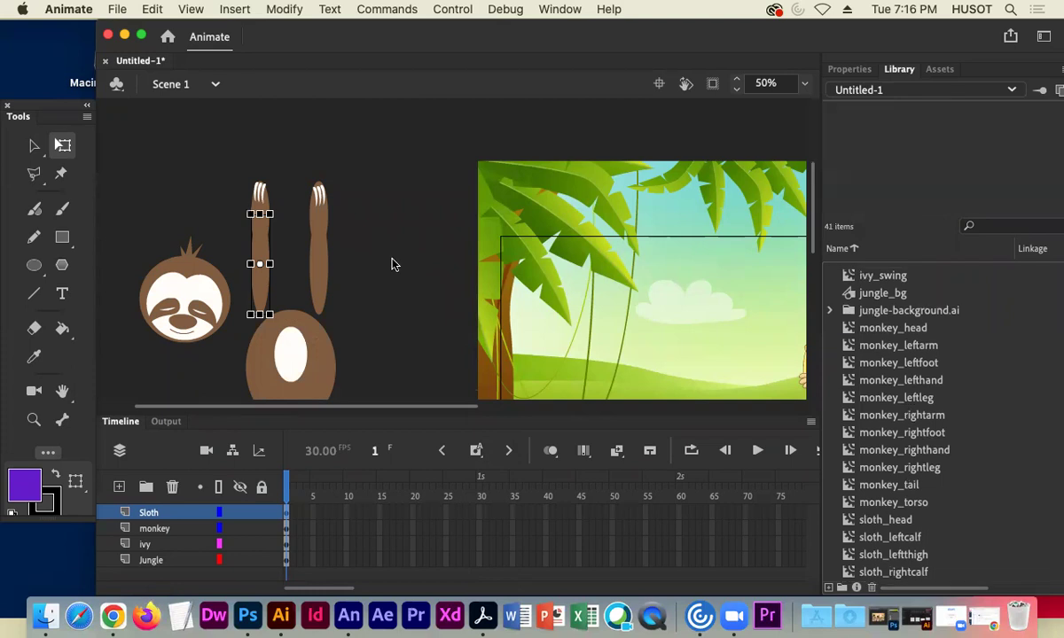
Convert the sloth's right upper arm into a Movie Clip symbol named sloth_rightbicep.
click(258, 273)
right_click(258, 268)
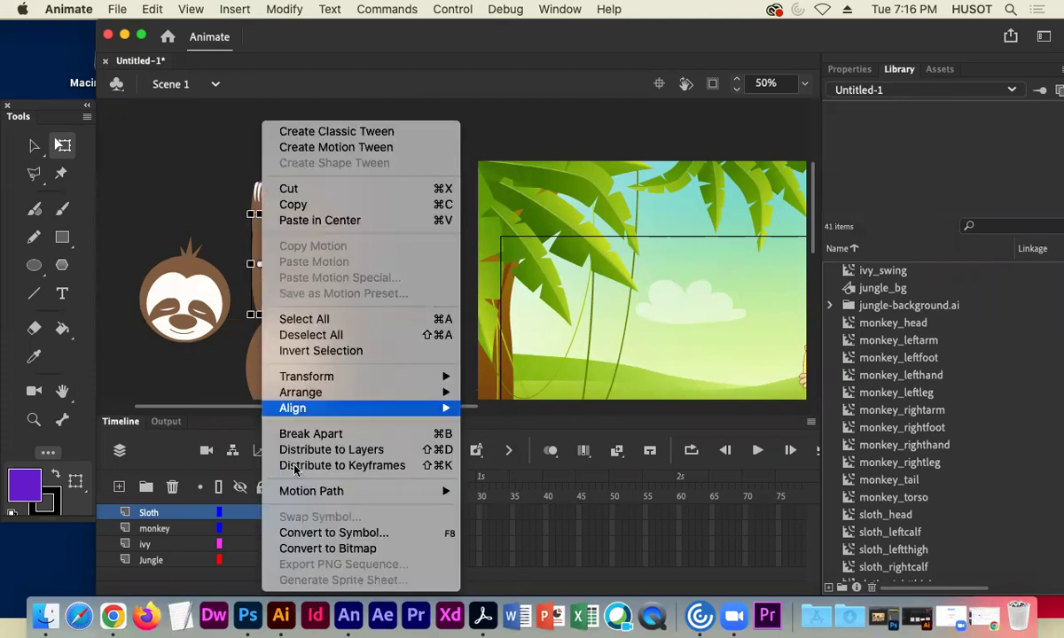
click(335, 532)
text(s)
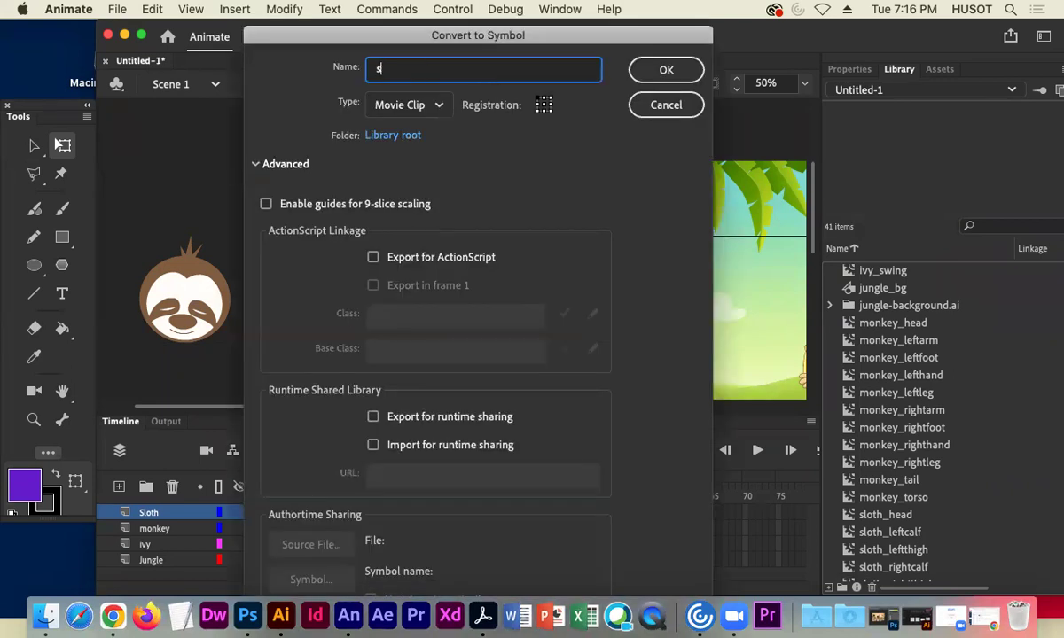
text(loth_rightbicep)
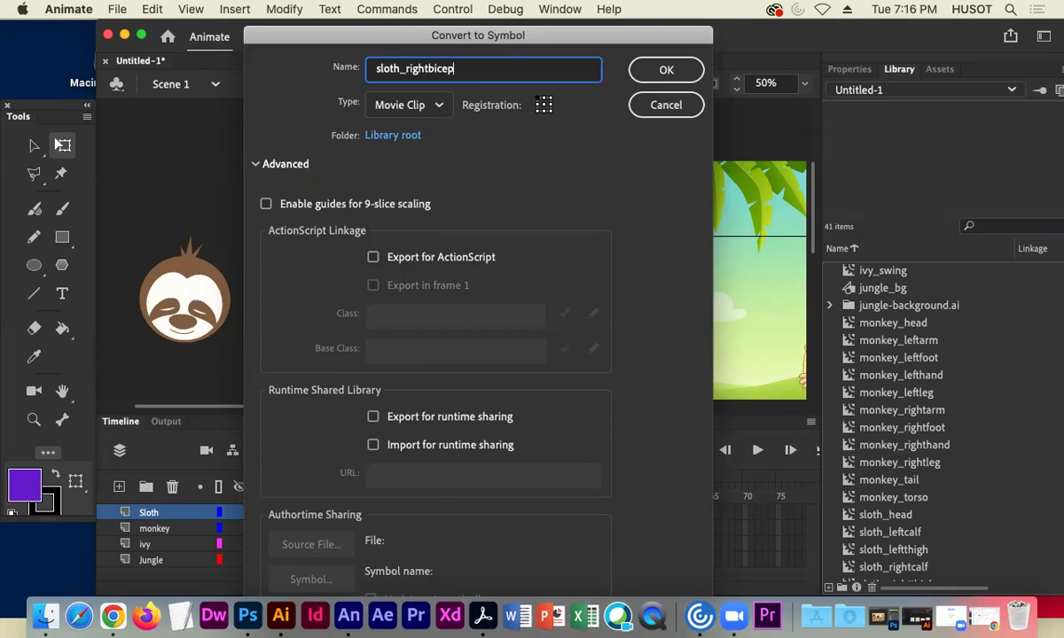